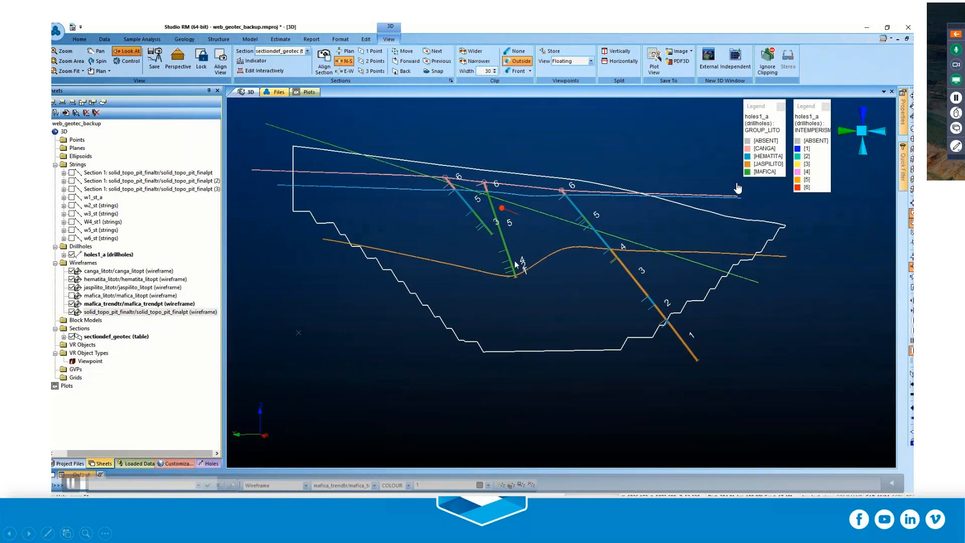
# Pause the slide's video, end the slide show and switch to Studio RM.
pyautogui.click(79, 486)
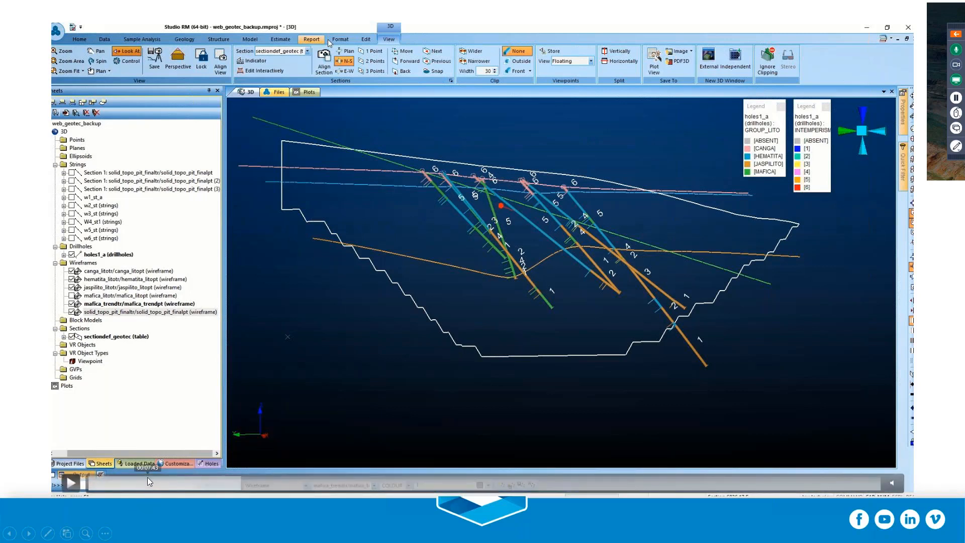
pyautogui.press('Escape')
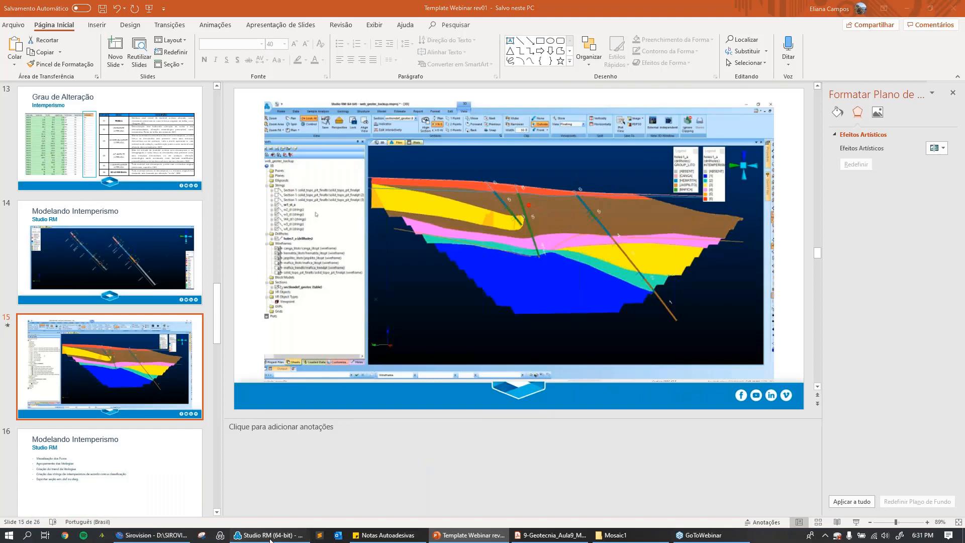
pyautogui.click(271, 535)
# Display the holes1_a drillholes instead of the holes drillholes and fit the 3D view to holes1_a.
pyautogui.click(74, 283)
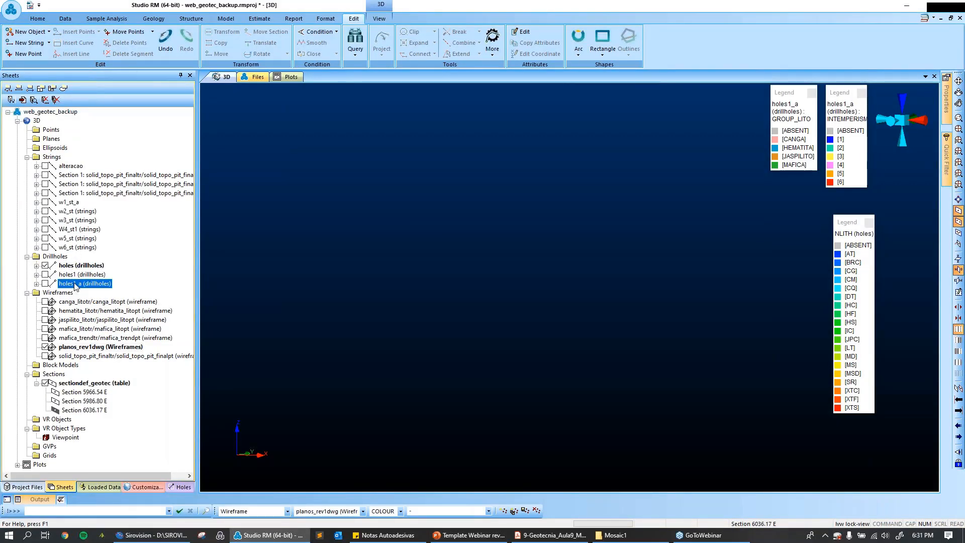
pyautogui.click(45, 265)
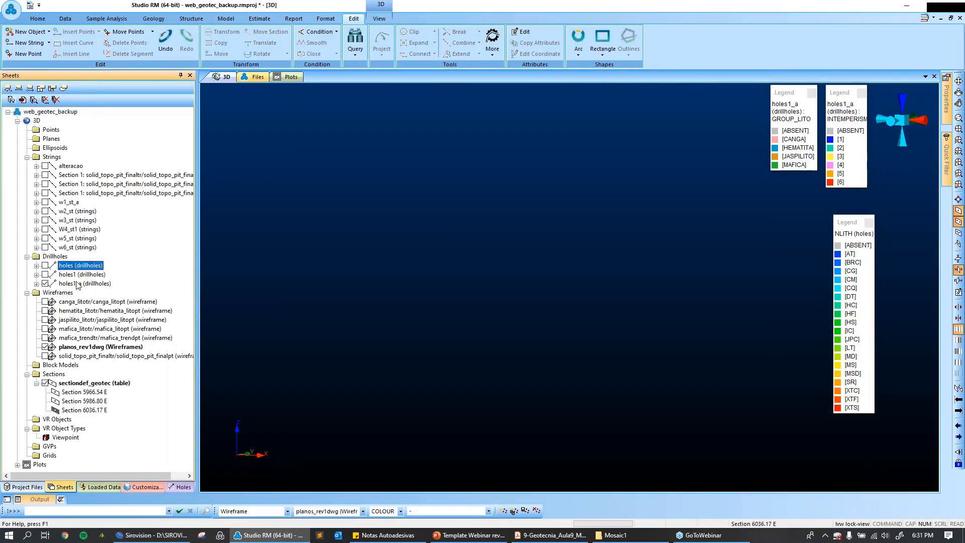
pyautogui.rightClick(78, 284)
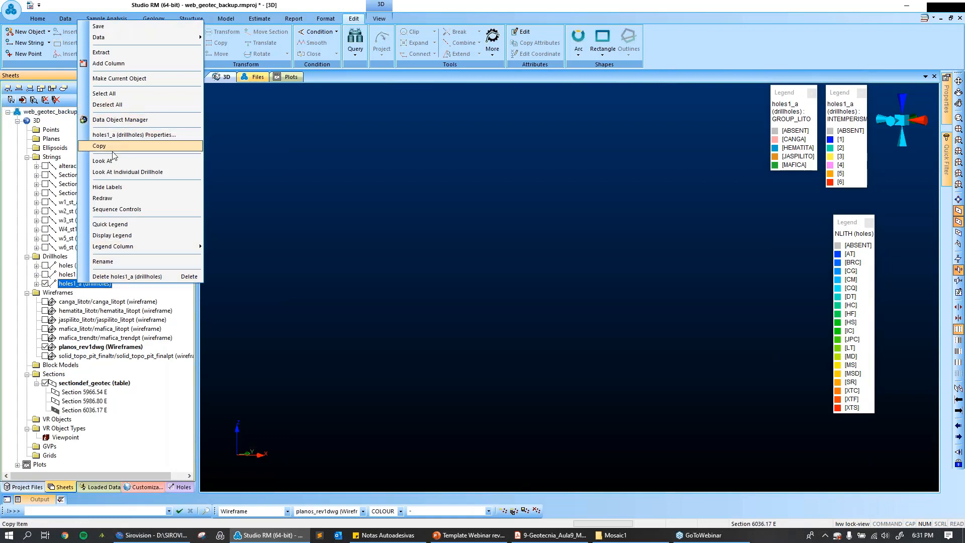
pyautogui.click(113, 160)
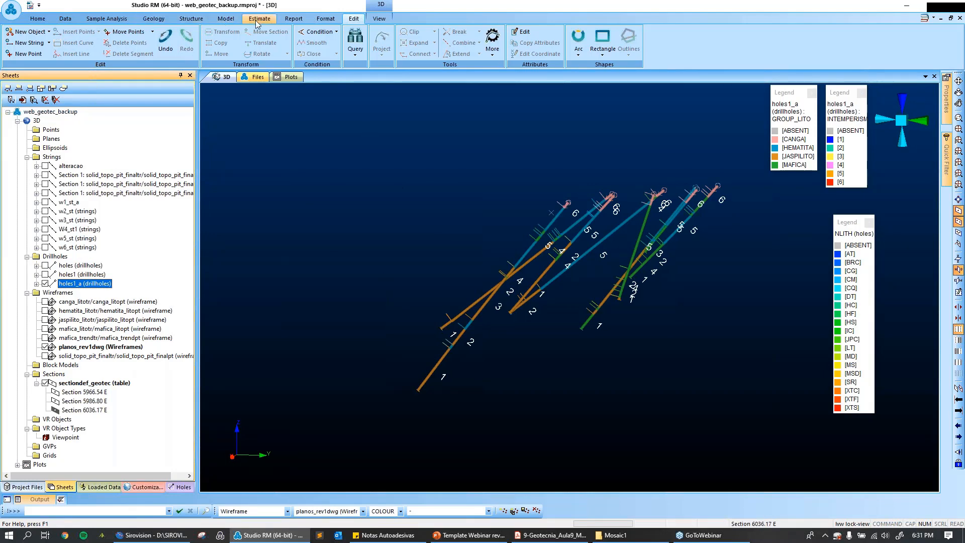
# Undock the Navigation toolbar, place it above the 3D window, and set the view to plan.
pyautogui.click(199, 19)
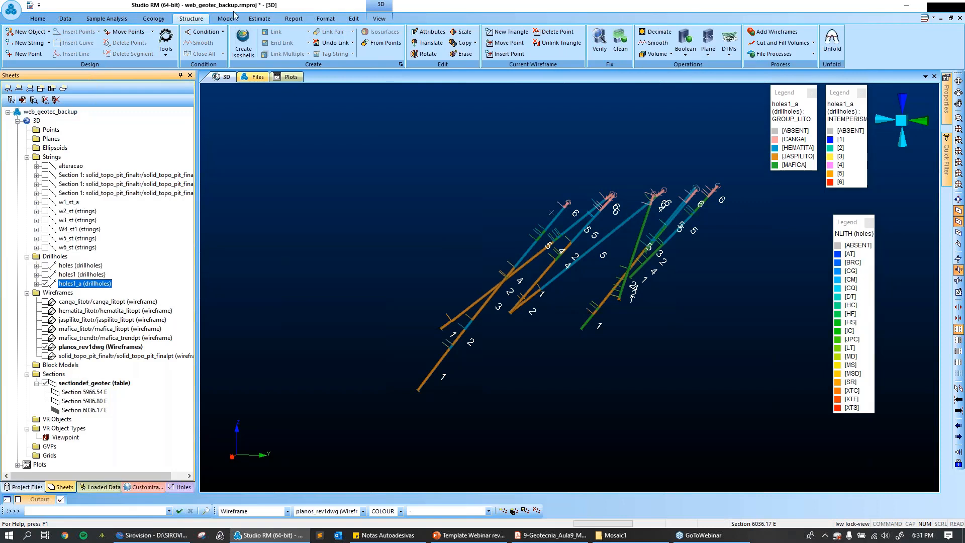
pyautogui.click(150, 17)
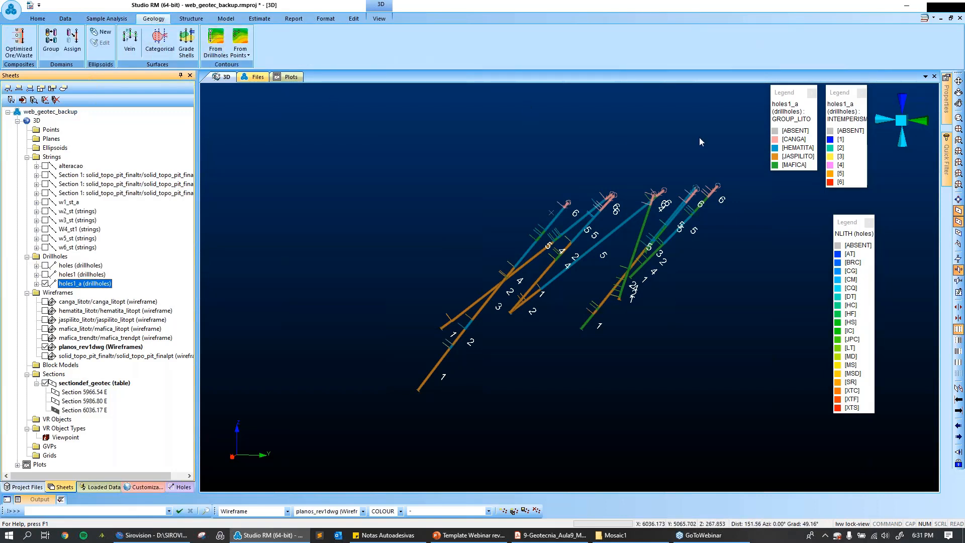
pyautogui.click(960, 29)
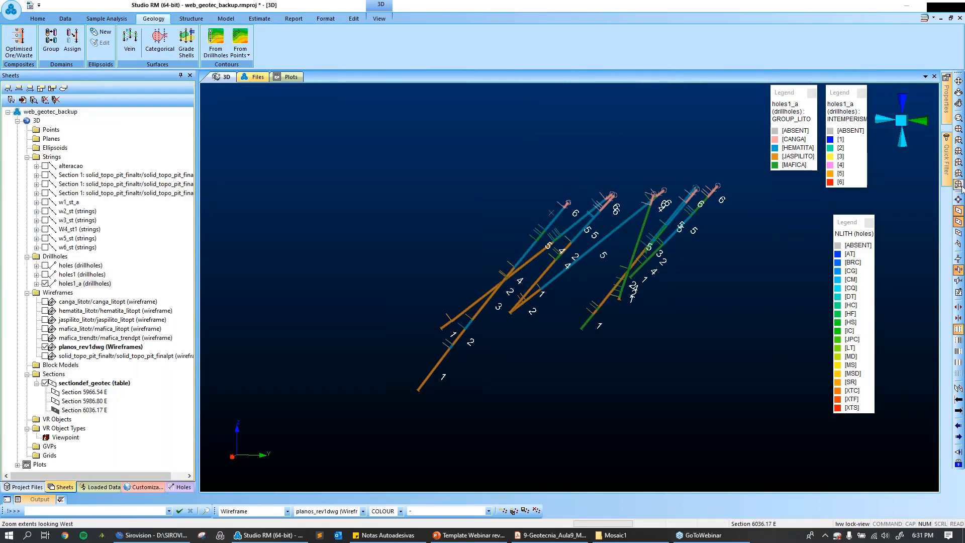
pyautogui.moveTo(954, 193); pyautogui.dragTo(417, 57)
pyautogui.click(416, 54)
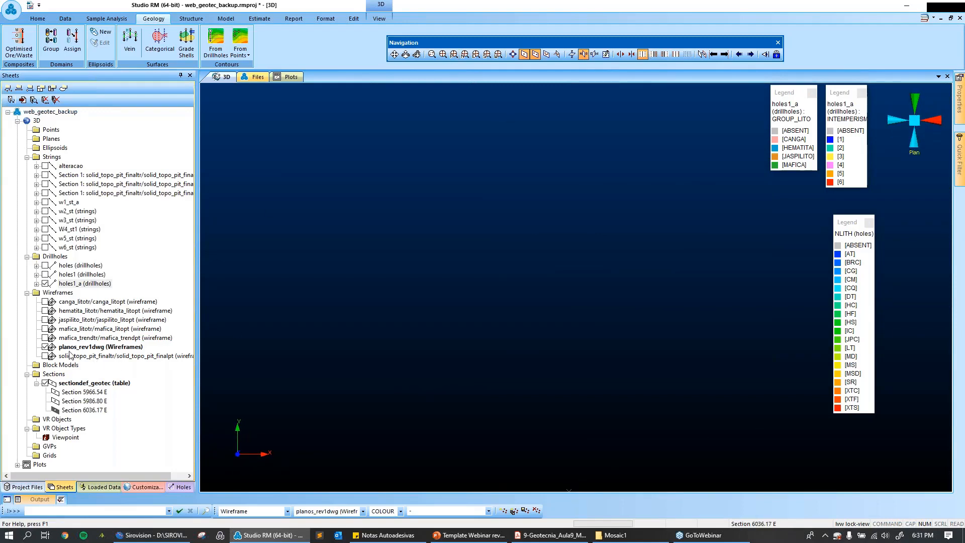
# Hide the planos_rev1dwg wireframe and unload its data from the project.
pyautogui.click(47, 347)
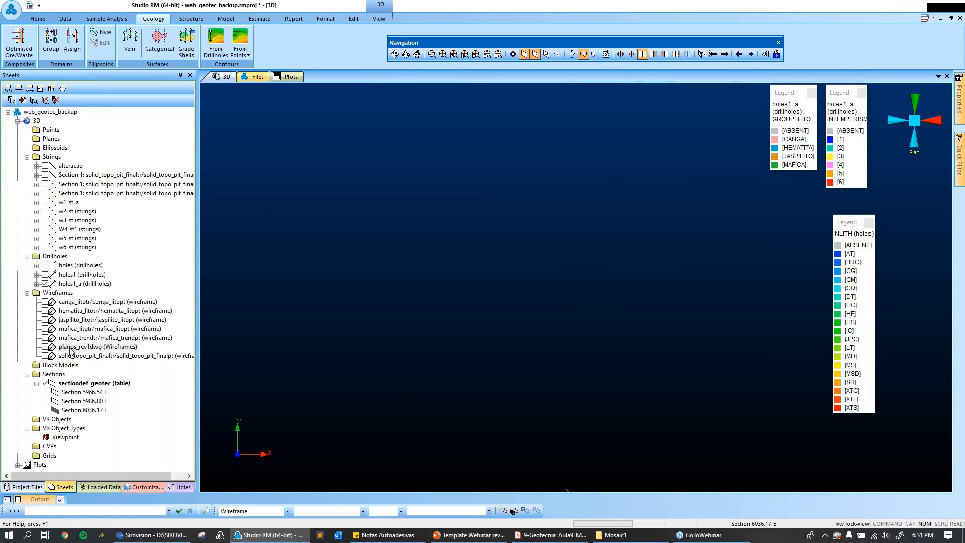
pyautogui.rightClick(71, 349)
pyautogui.moveTo(211, 311)
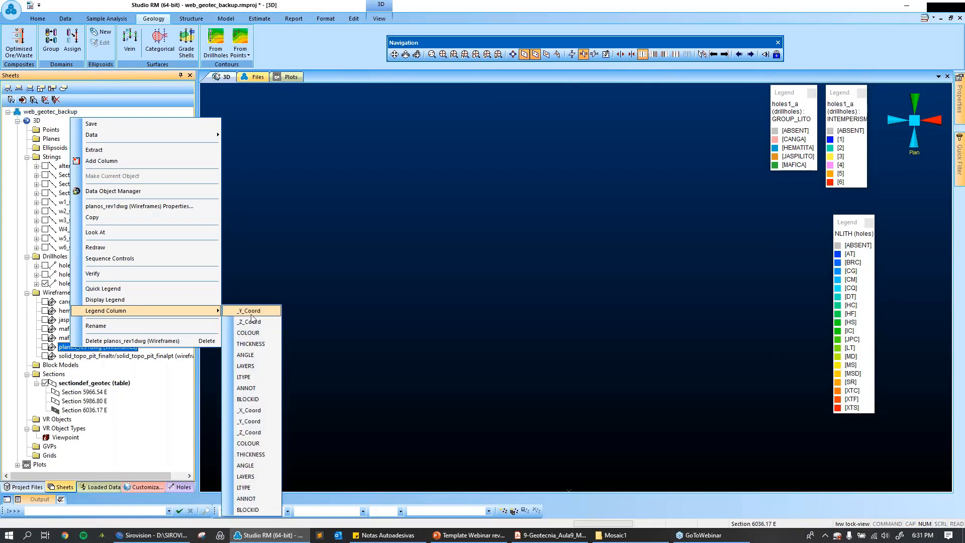
pyautogui.moveTo(213, 135)
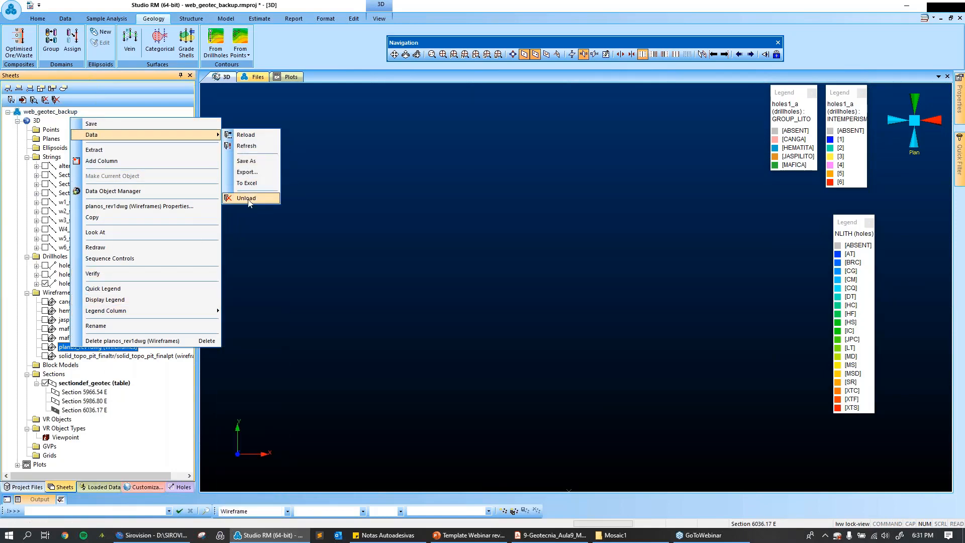
pyautogui.click(246, 198)
pyautogui.click(515, 291)
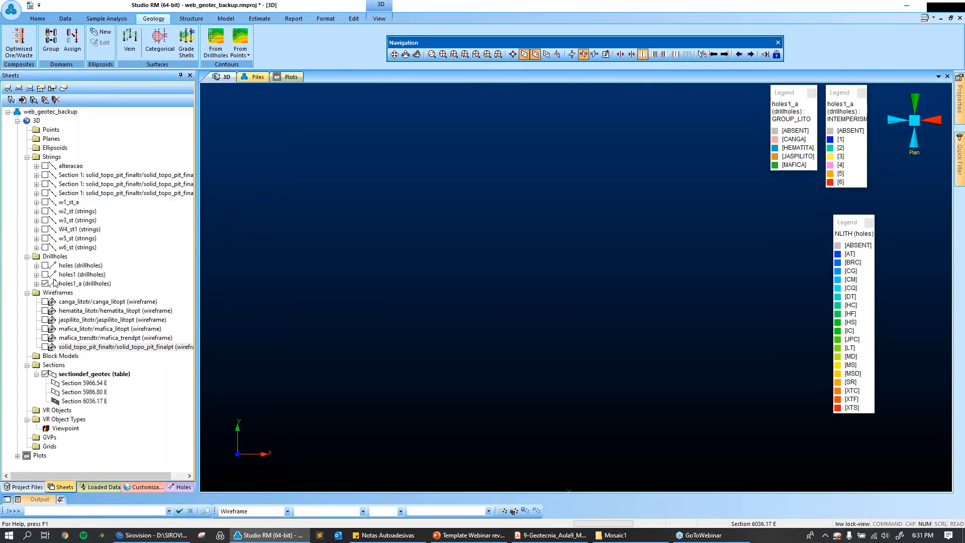
# Look at the holes1_a drillholes, start generating contours from drillholes, and restore the settings with holes1_a, GROUP and MAFICA.
pyautogui.rightClick(71, 284)
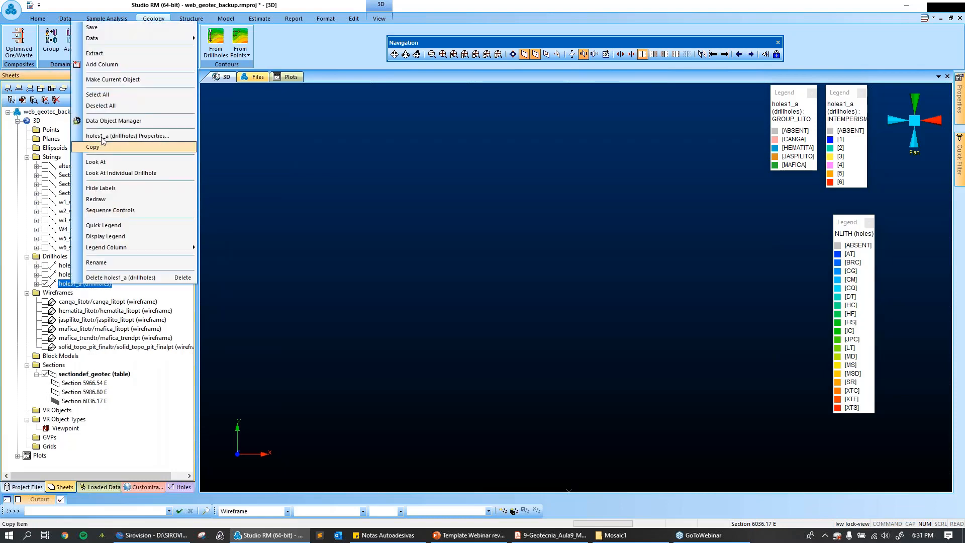
pyautogui.click(106, 162)
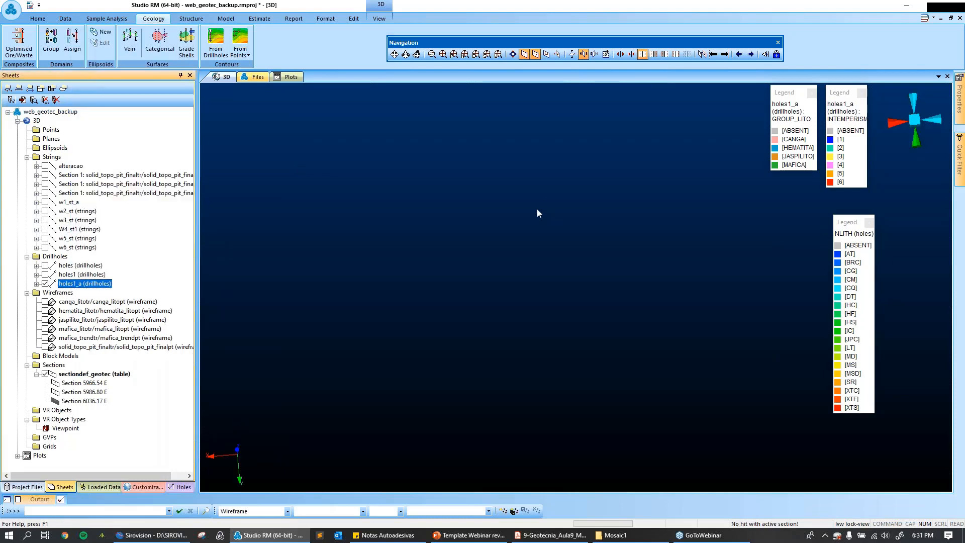
pyautogui.click(215, 40)
pyautogui.moveTo(594, 76); pyautogui.dragTo(284, 53)
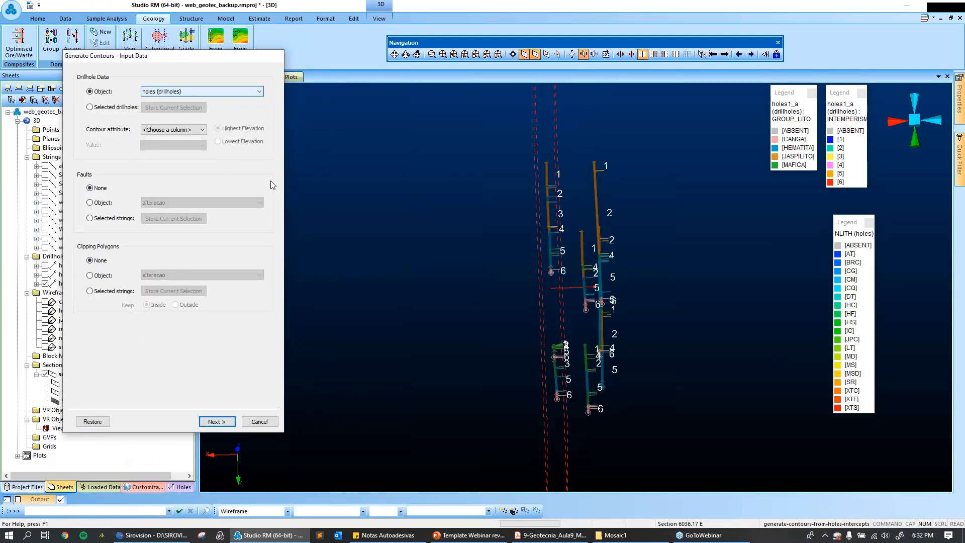
pyautogui.click(106, 425)
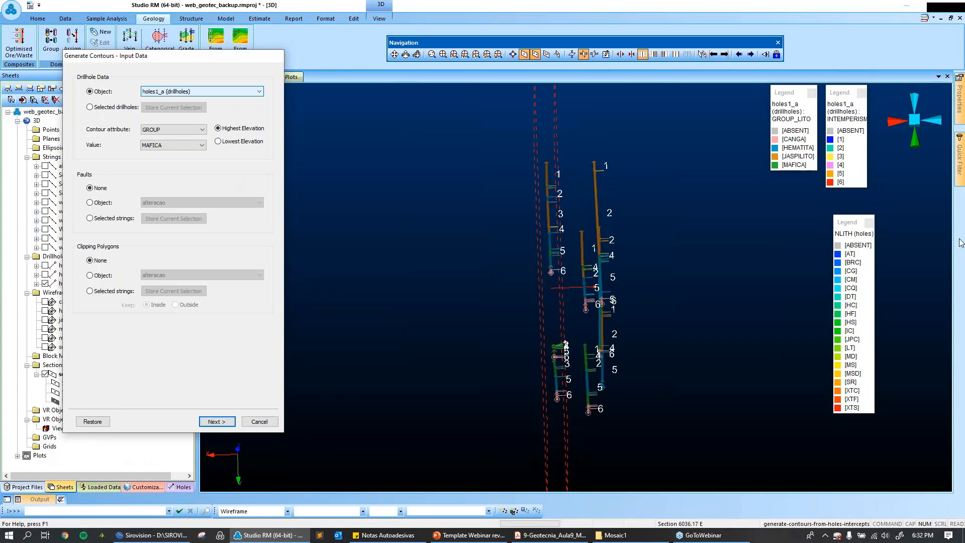
# Place the NLITH legend just below the INTEMPERISMO legend and the GROUP_LITO legend beside it, clear of the drillholes.
pyautogui.moveTo(679, 285); pyautogui.dragTo(644, 298)
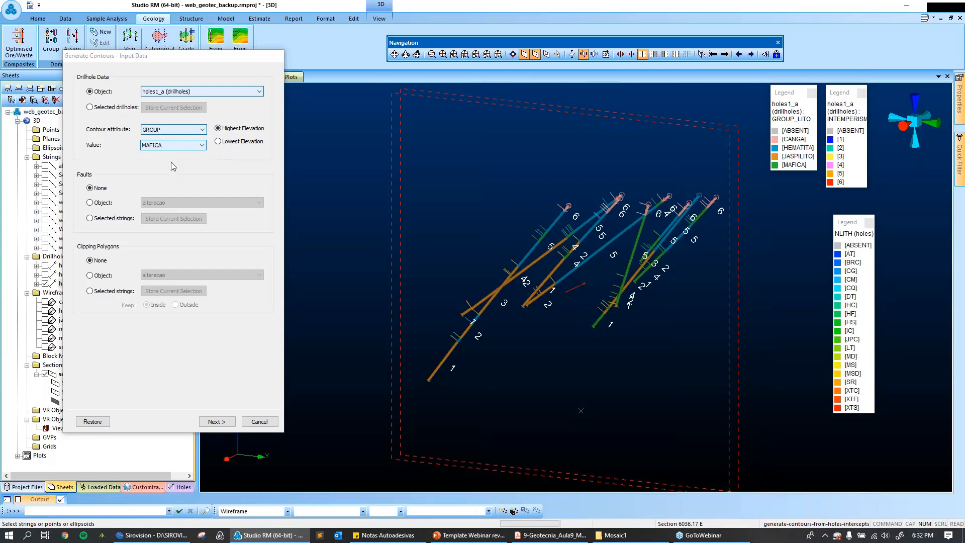
pyautogui.moveTo(860, 226); pyautogui.dragTo(851, 202)
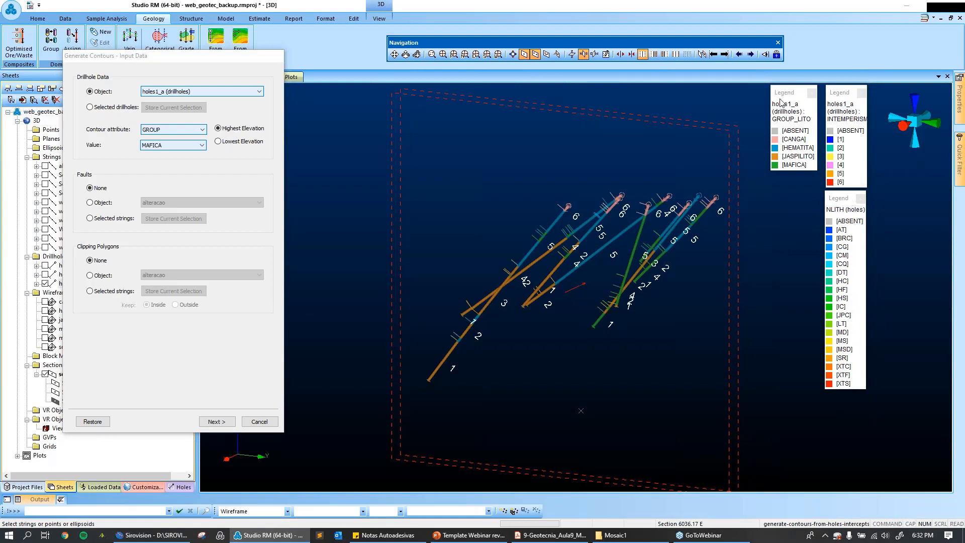
pyautogui.moveTo(787, 92); pyautogui.dragTo(889, 250)
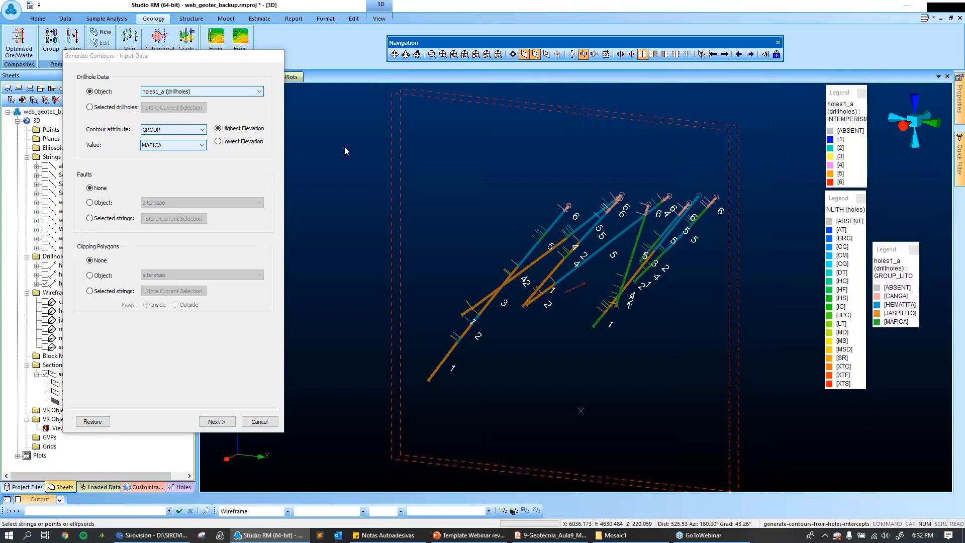
# Set the contour attribute value to HEMATITA and proceed to the gridding settings.
pyautogui.click(203, 145)
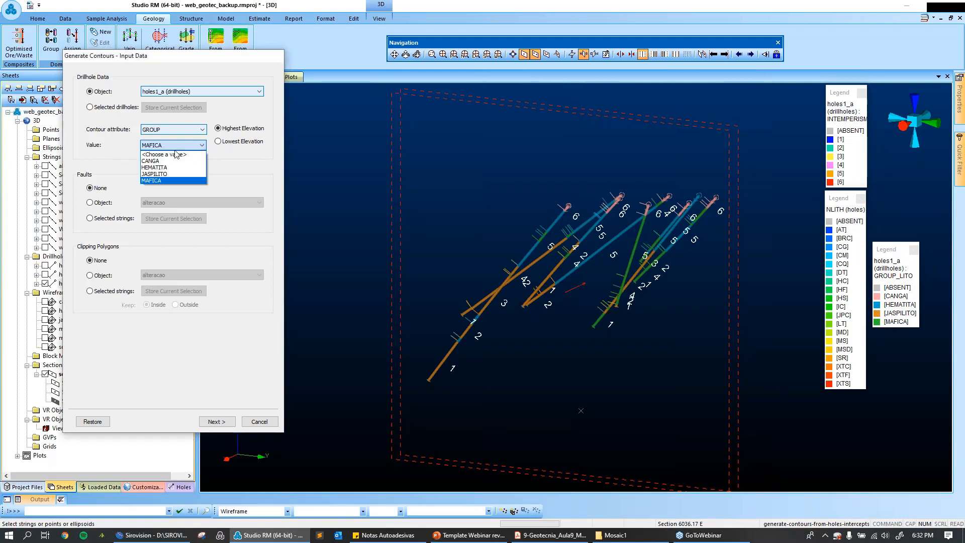
pyautogui.click(155, 167)
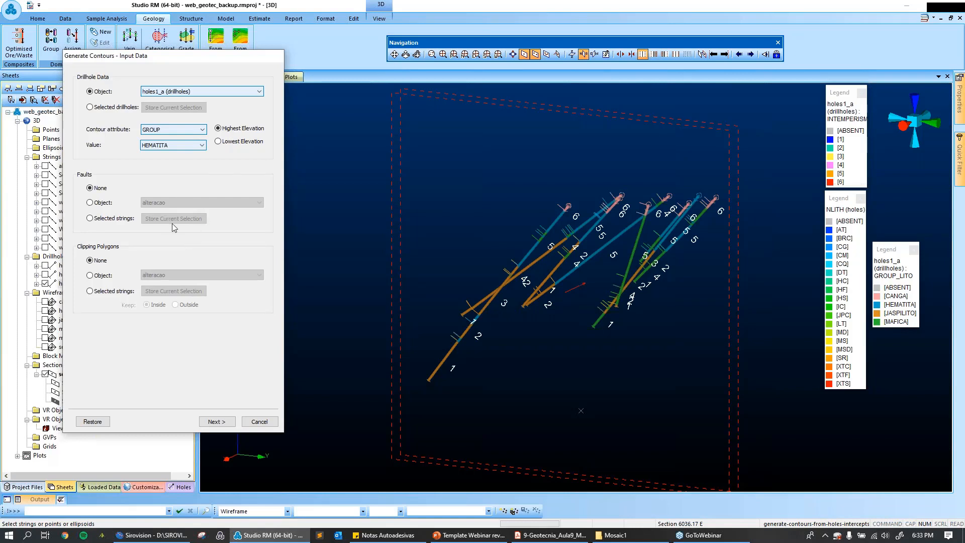
pyautogui.click(218, 422)
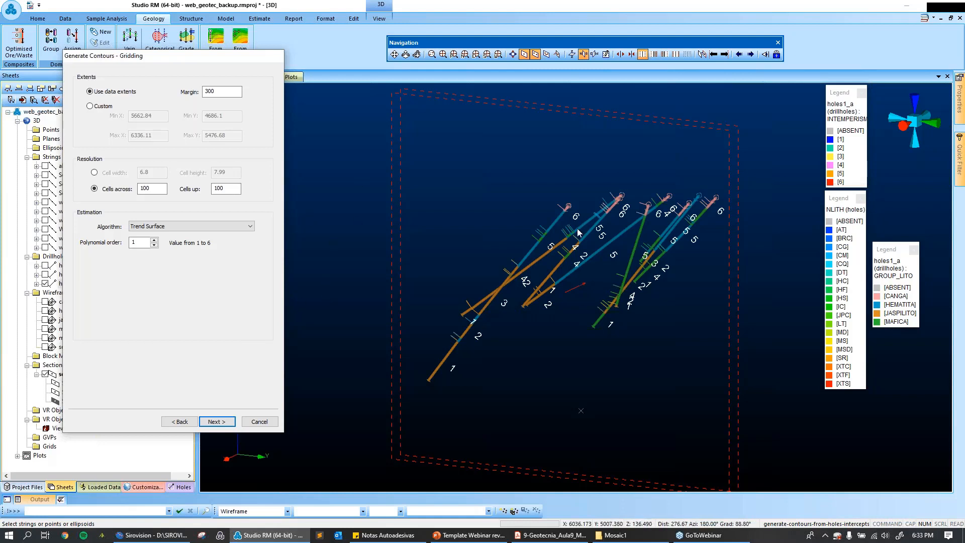
# Show the solid_topo_pit_finaltr wireframe and move the gridding dialog clear of the pit section.
pyautogui.click(229, 93)
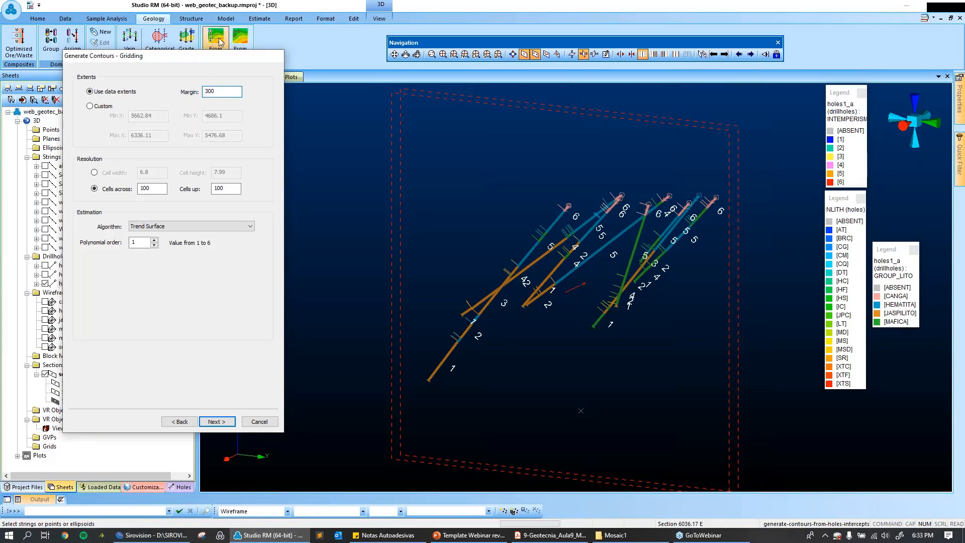
pyautogui.moveTo(227, 61); pyautogui.dragTo(380, 33)
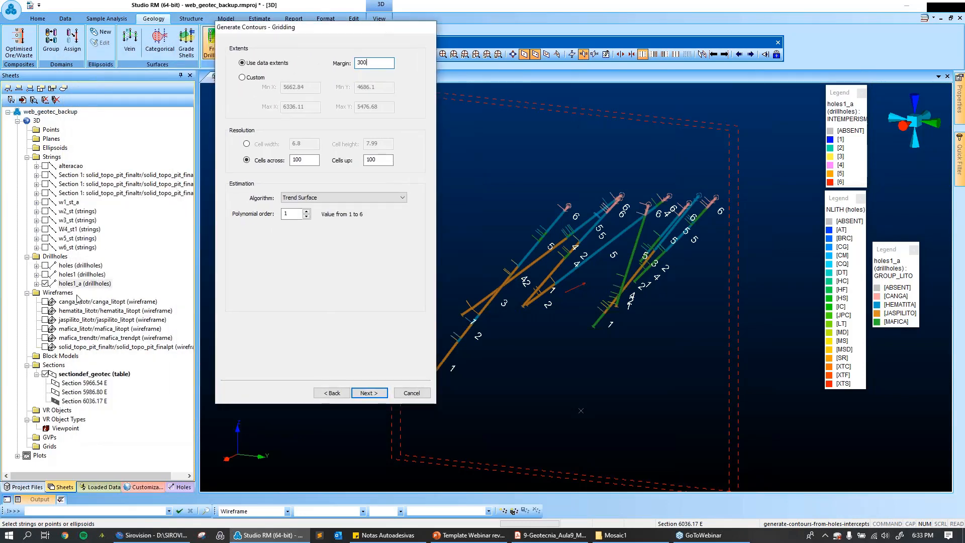
pyautogui.click(45, 346)
pyautogui.moveTo(287, 28); pyautogui.dragTo(137, 83)
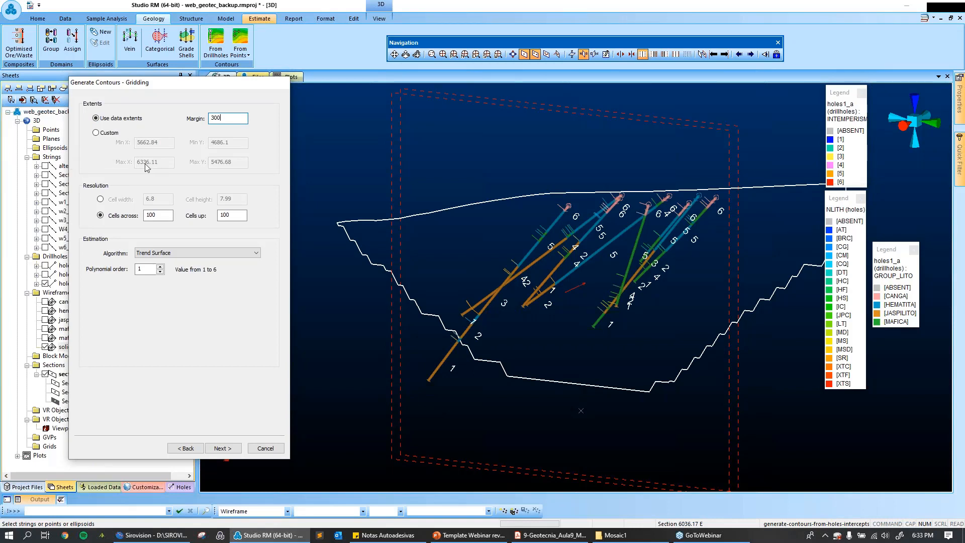
# Compare the available gridding algorithms, trying Distance Weighted Average, and set the estimation algorithm to Minimum Curvature.
pyautogui.click(215, 253)
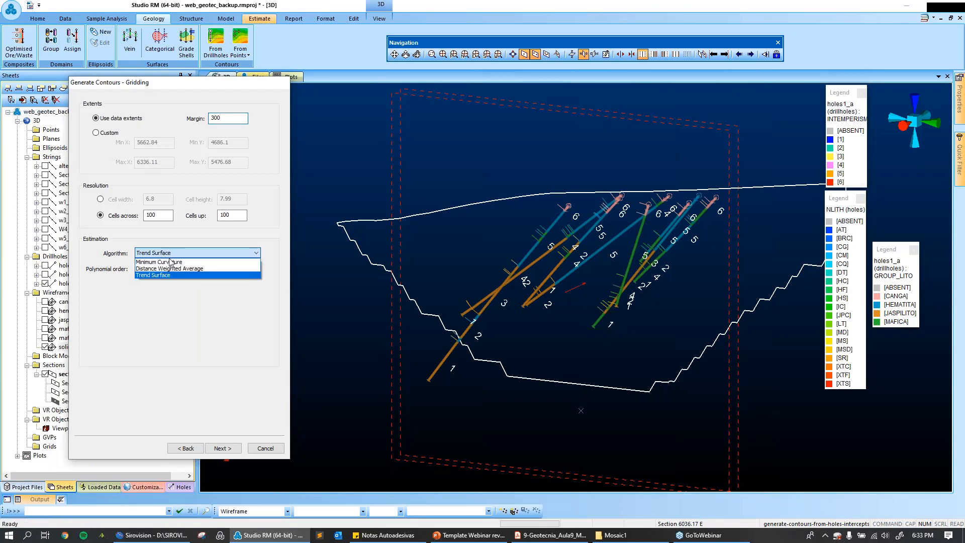
pyautogui.click(194, 264)
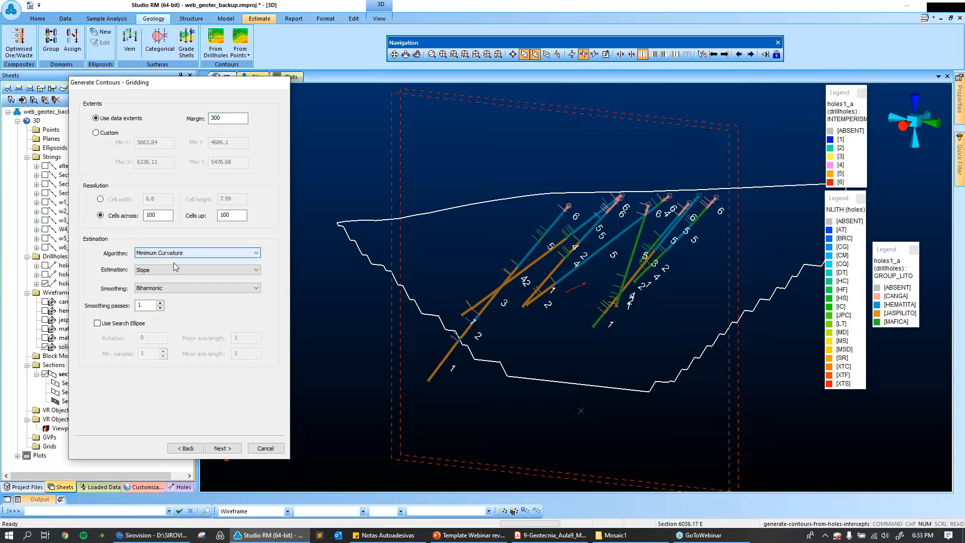
pyautogui.click(256, 252)
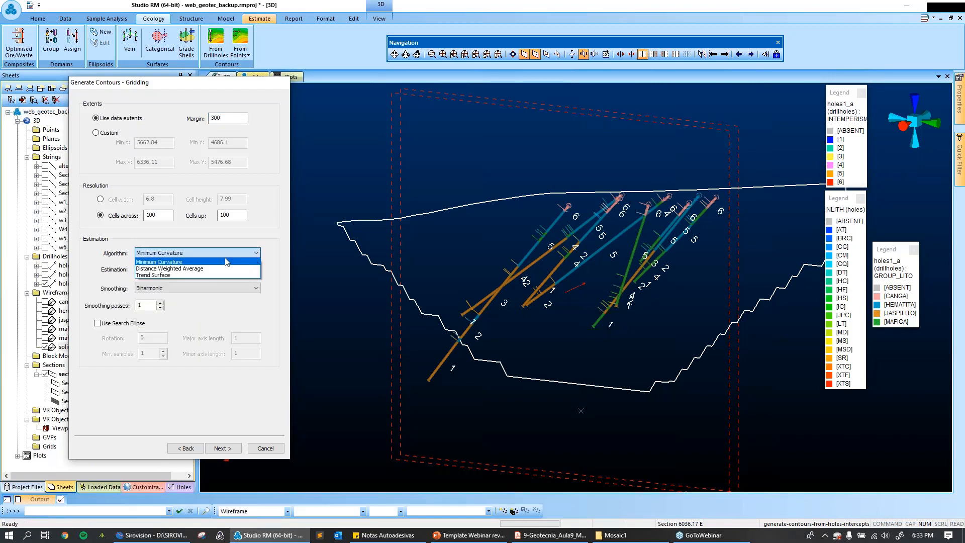
pyautogui.click(183, 256)
pyautogui.click(241, 254)
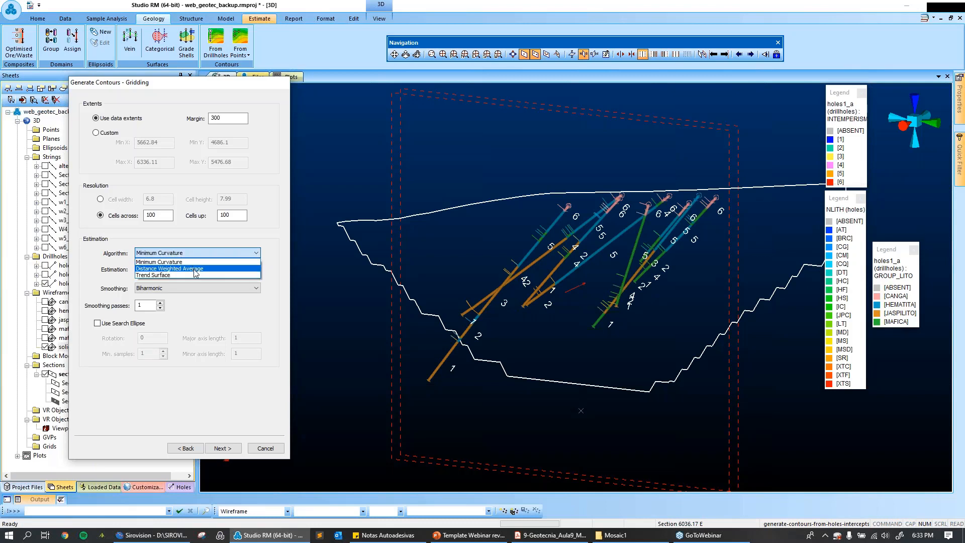
pyautogui.click(196, 269)
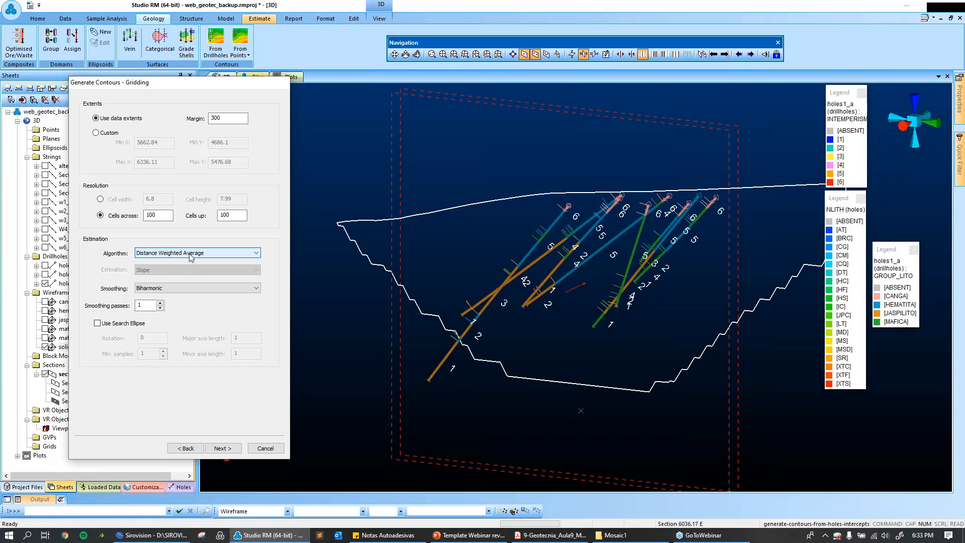
pyautogui.click(191, 255)
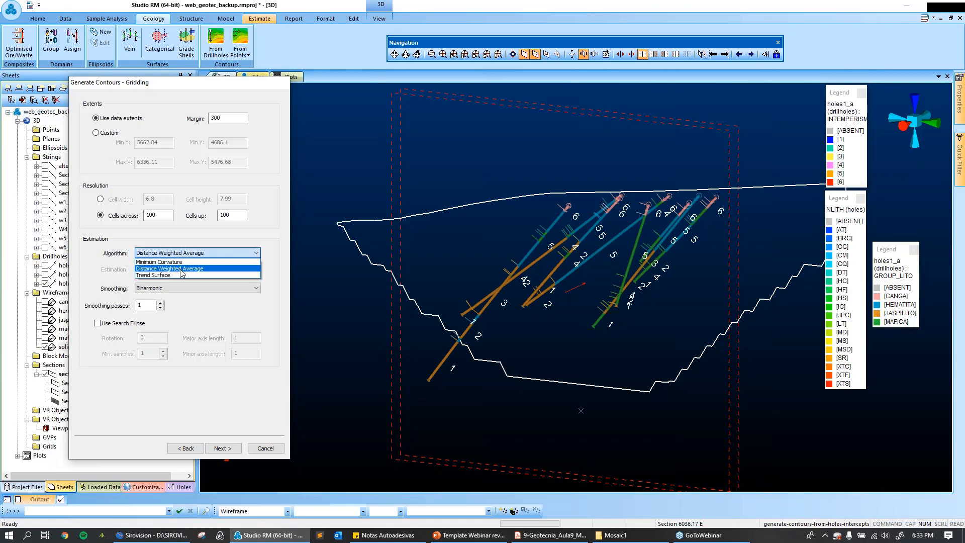
pyautogui.click(185, 262)
pyautogui.click(187, 254)
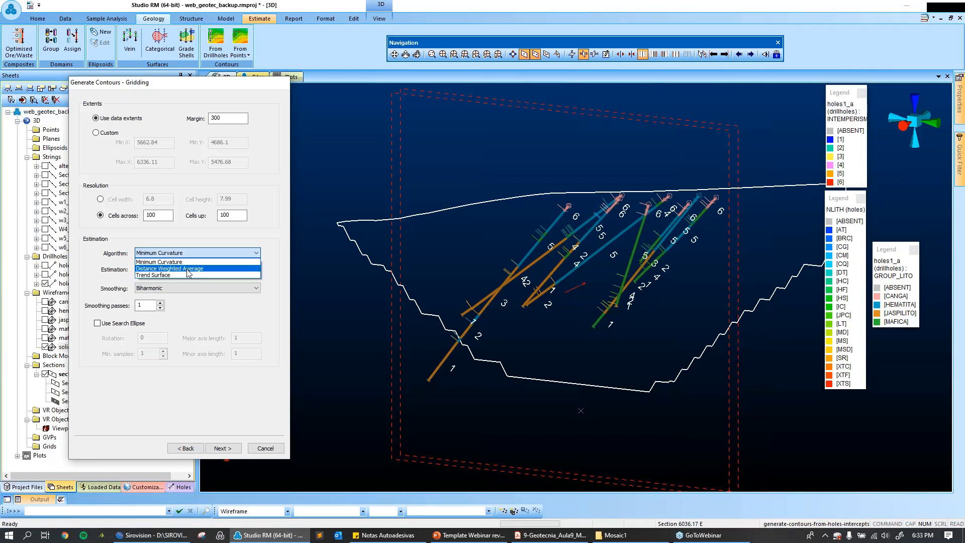
pyautogui.click(185, 262)
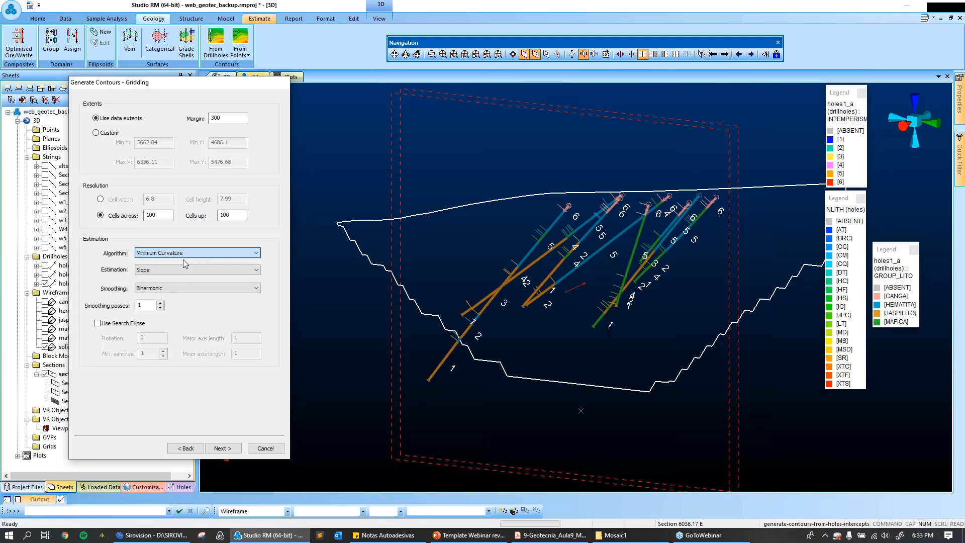
# Set the gridding estimation to Slope Curvature with Biharmonic smoothing and proceed to the output data settings.
pyautogui.click(173, 270)
pyautogui.click(171, 286)
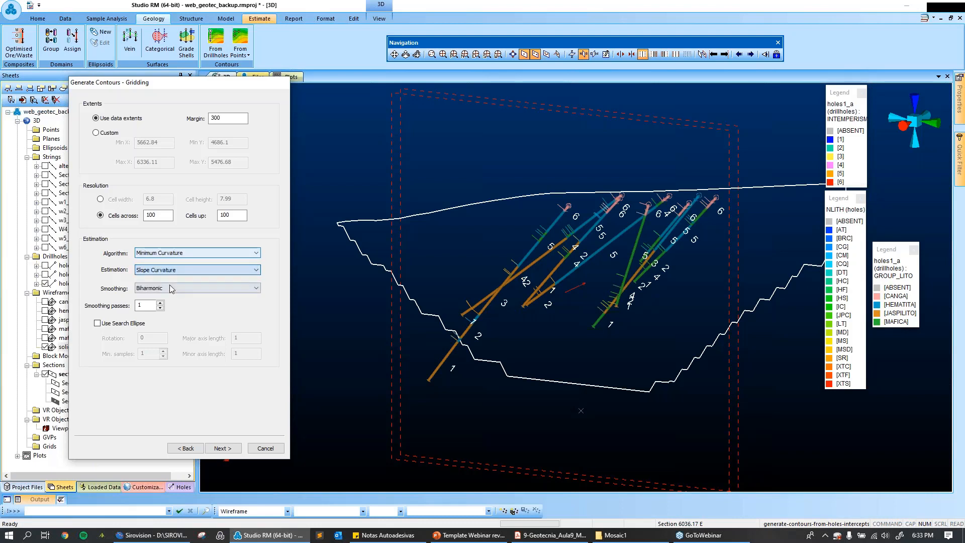
pyautogui.click(200, 291)
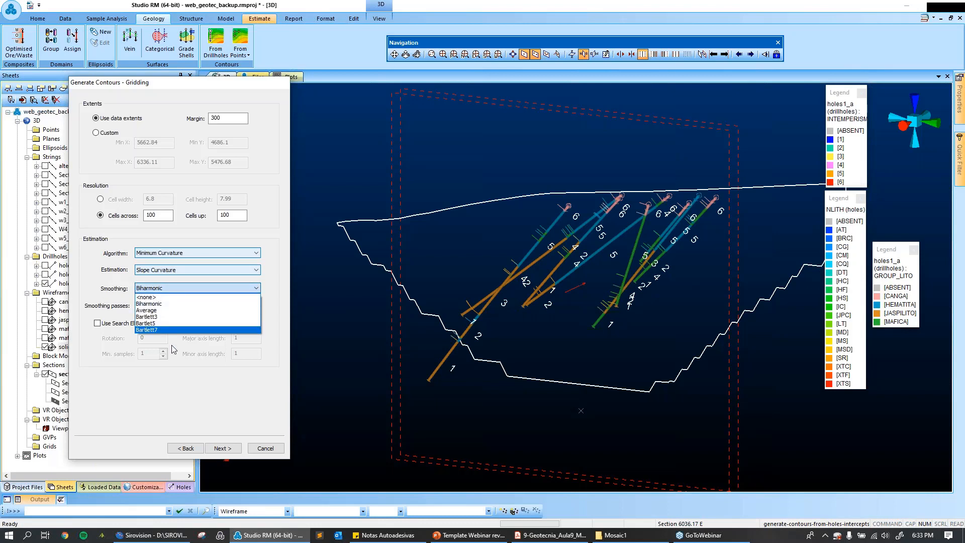
pyautogui.click(147, 303)
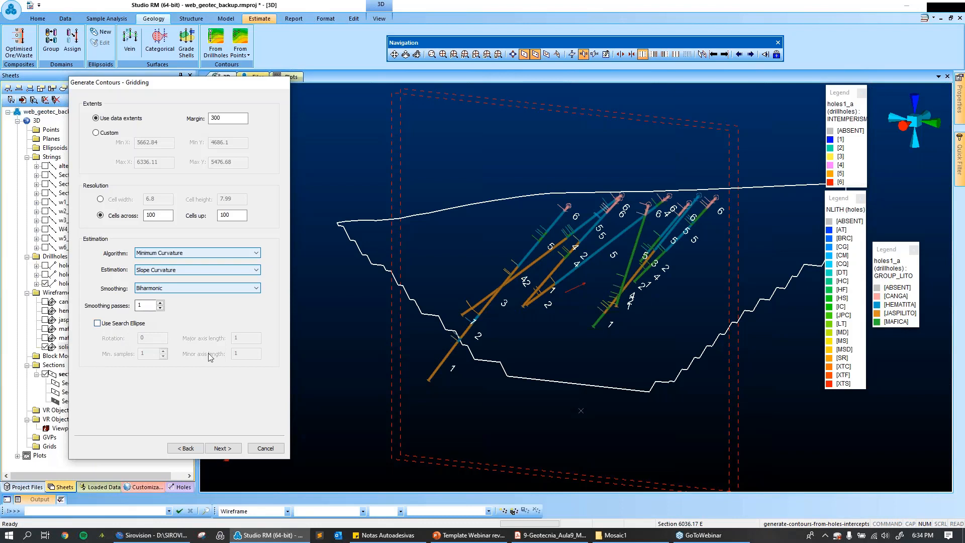
pyautogui.click(223, 447)
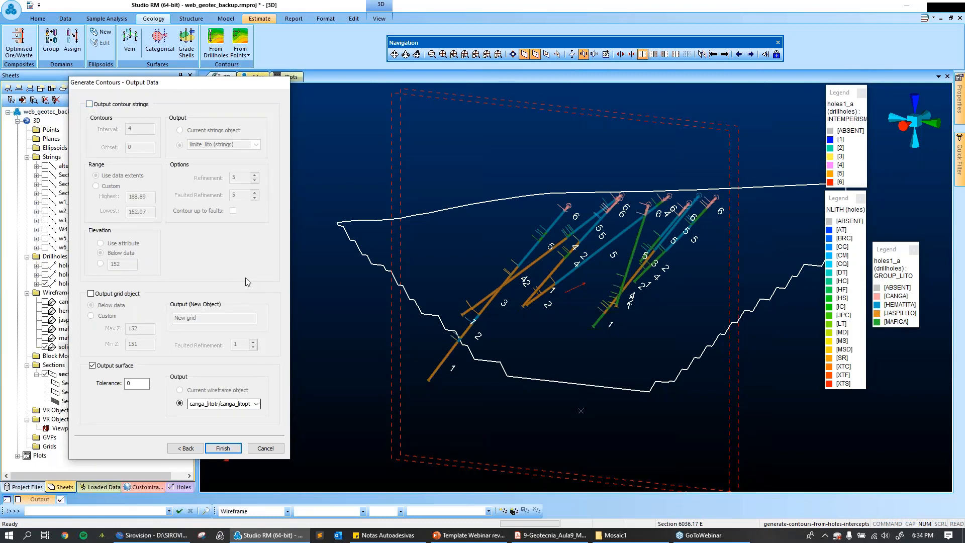
# Name the output surface wireframe hematita_a, move the dialog clear of the sheets list, and generate the surface.
pyautogui.click(203, 406)
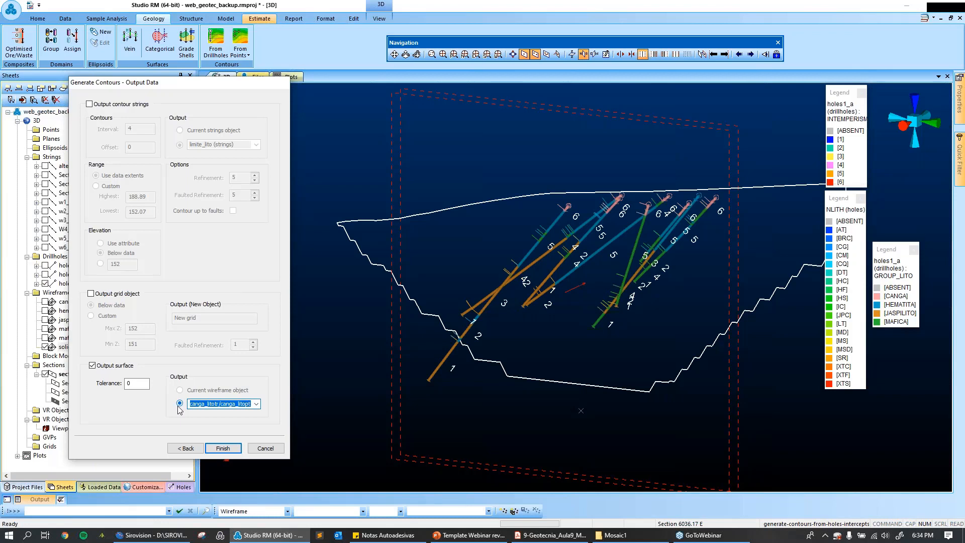
pyautogui.write('hematita_a')
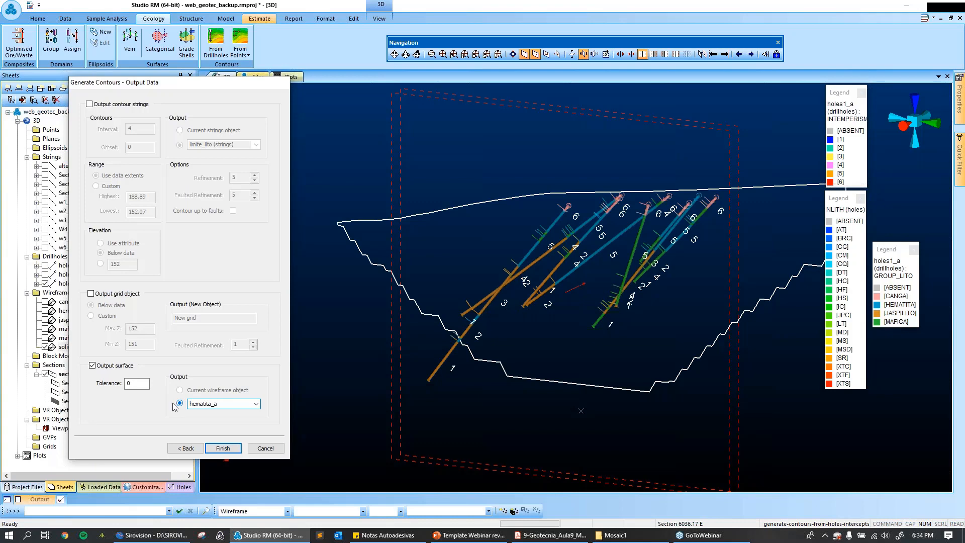
pyautogui.moveTo(230, 89); pyautogui.dragTo(383, 39)
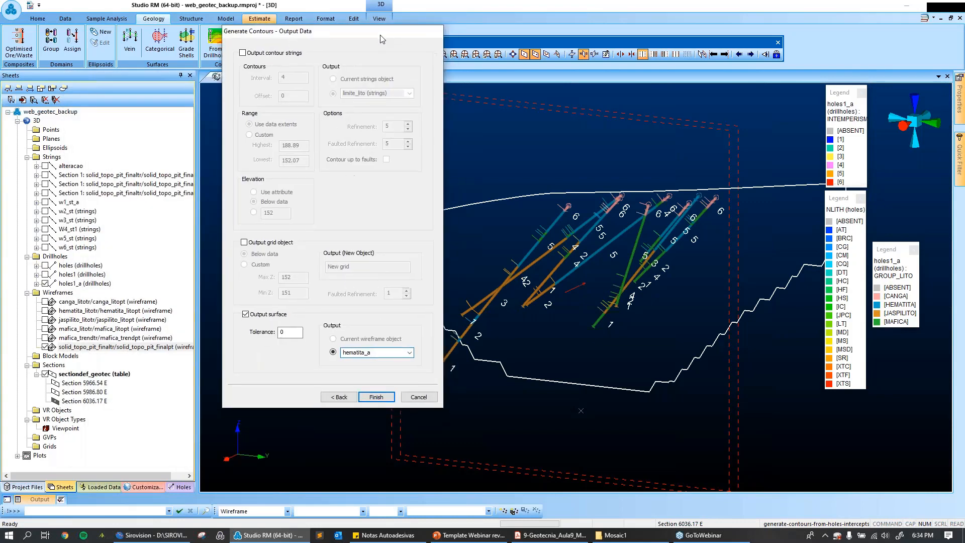
pyautogui.click(378, 397)
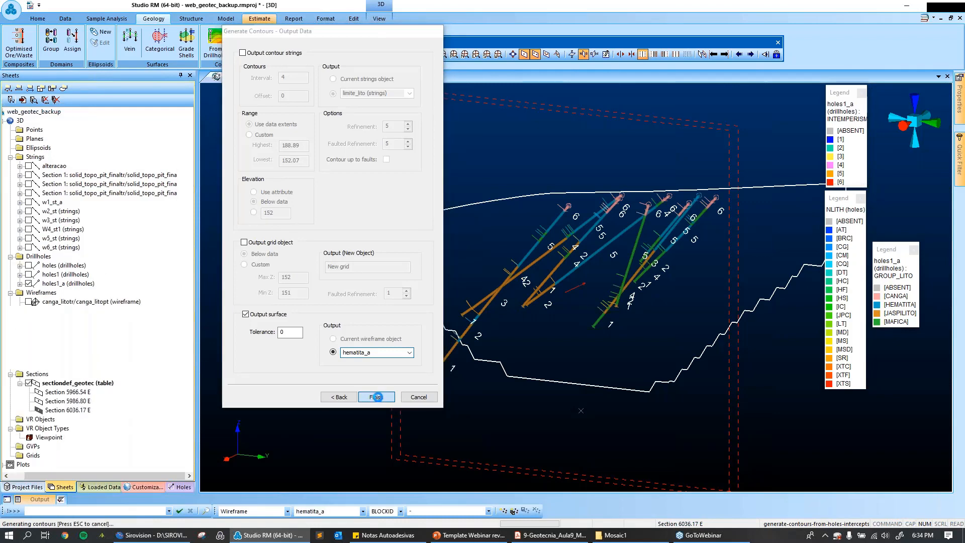
pyautogui.click(377, 397)
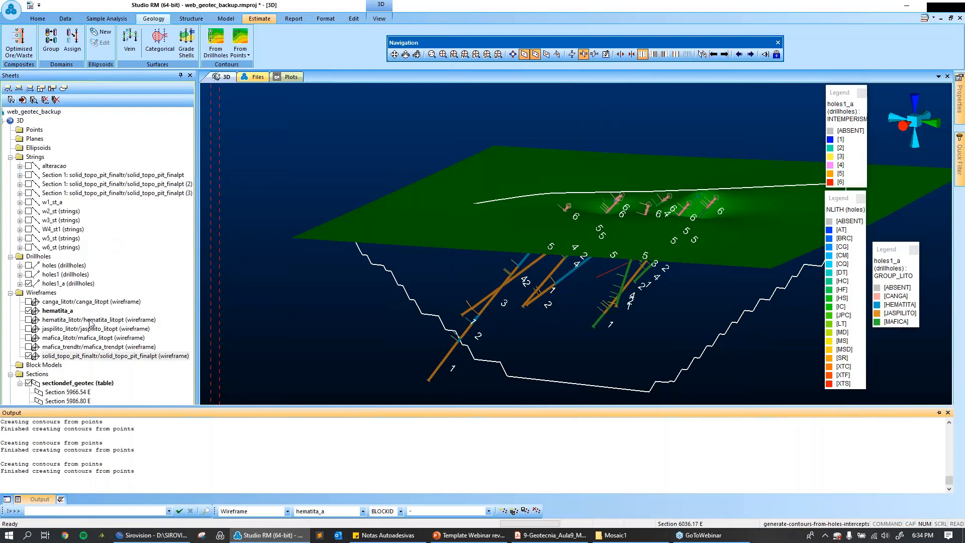
# Turn off wireframe slicing and examine the hematita_a surface against the full pit solid in 3D.
pyautogui.click(379, 19)
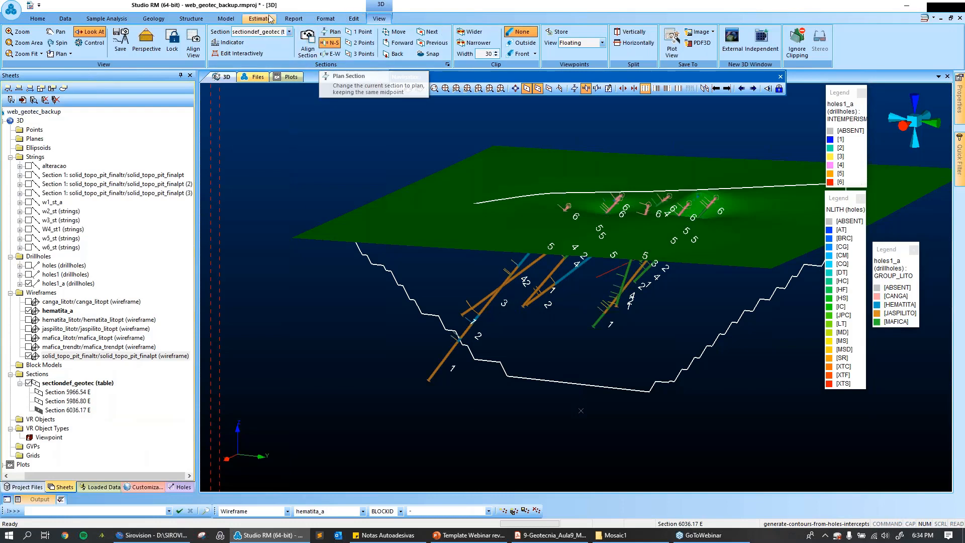
pyautogui.click(326, 19)
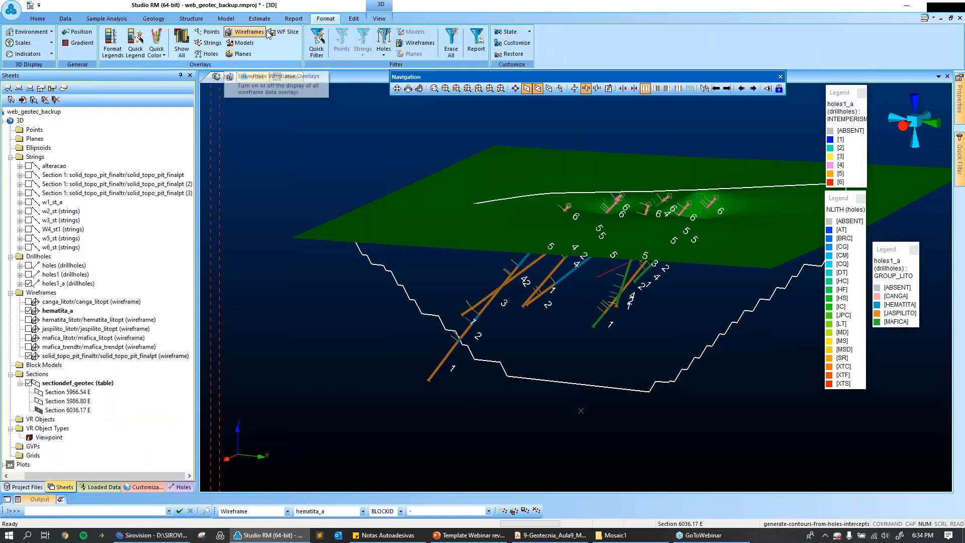
pyautogui.click(281, 33)
pyautogui.keyDown('shift'); pyautogui.moveTo(372, 246); pyautogui.dragTo(518, 279); pyautogui.keyUp('shift')
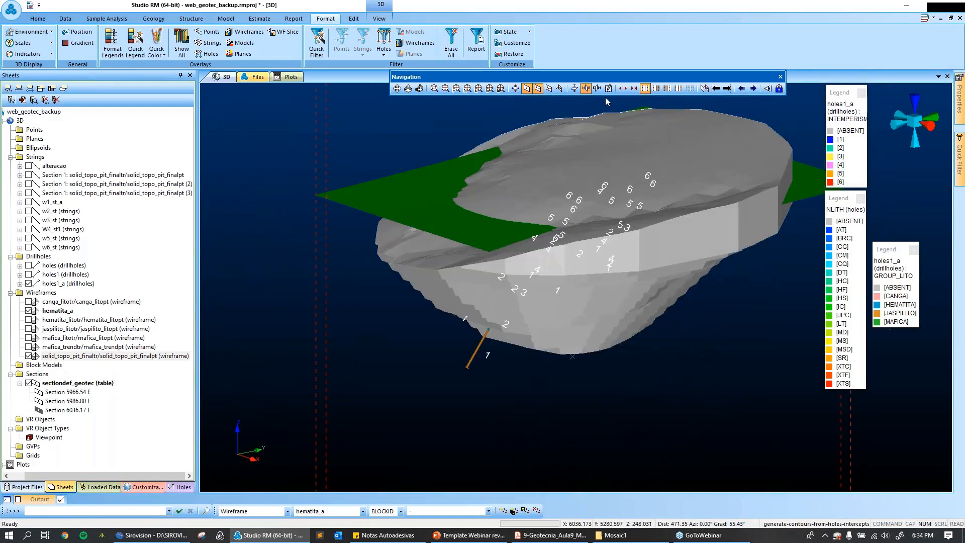
# Clip the data outside the section corridor, align the view with the section, and display the wireframes as slices.
pyautogui.click(379, 18)
pyautogui.click(522, 43)
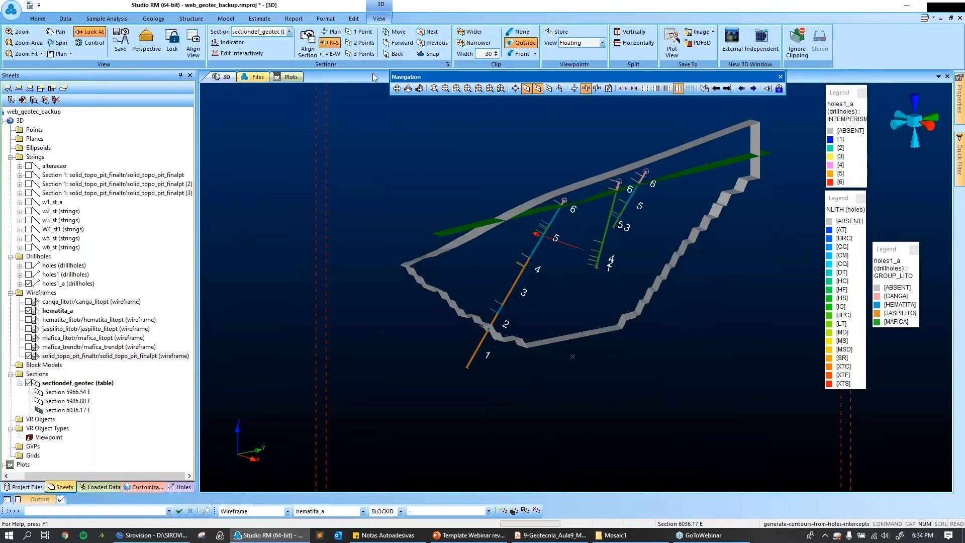
pyautogui.click(194, 50)
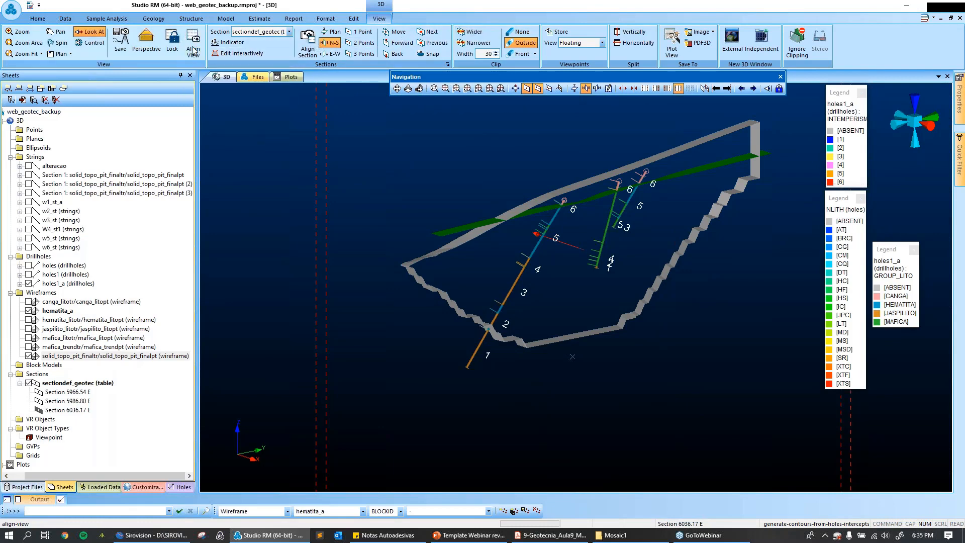
pyautogui.click(326, 19)
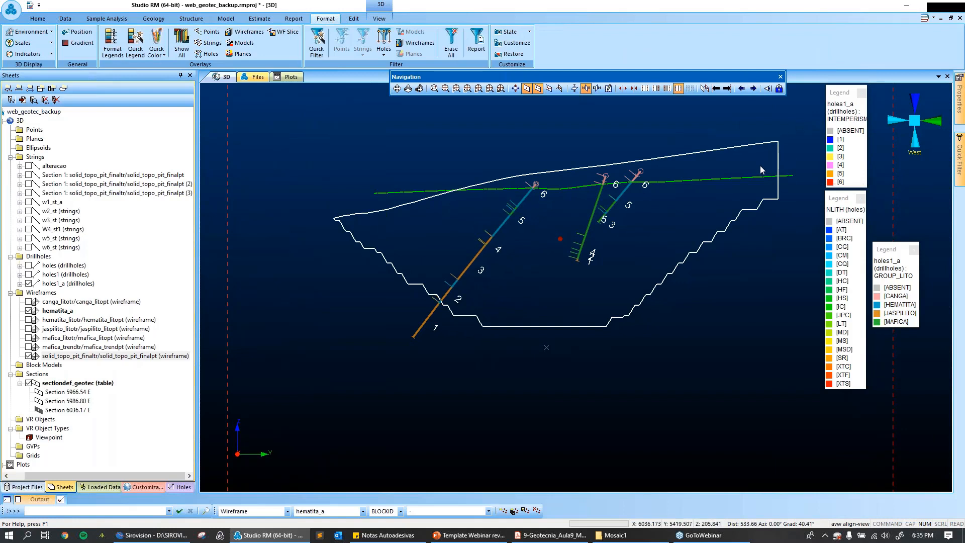
# Examine how the hematita_a contact line fits the drillhole intercepts, and advance to section 5966.54 E.
pyautogui.scroll(2, 760, 165)
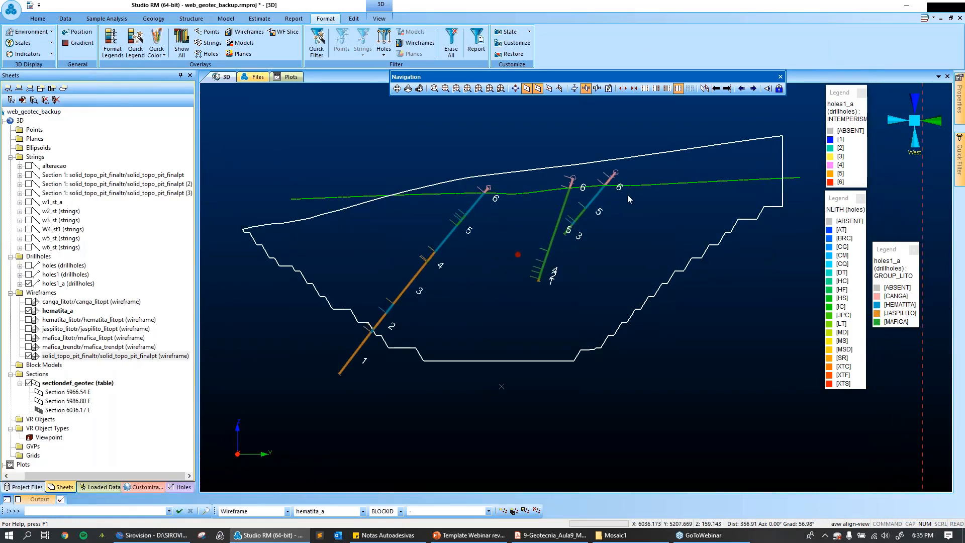
pyautogui.scroll(1, 627, 194)
pyautogui.click(715, 210)
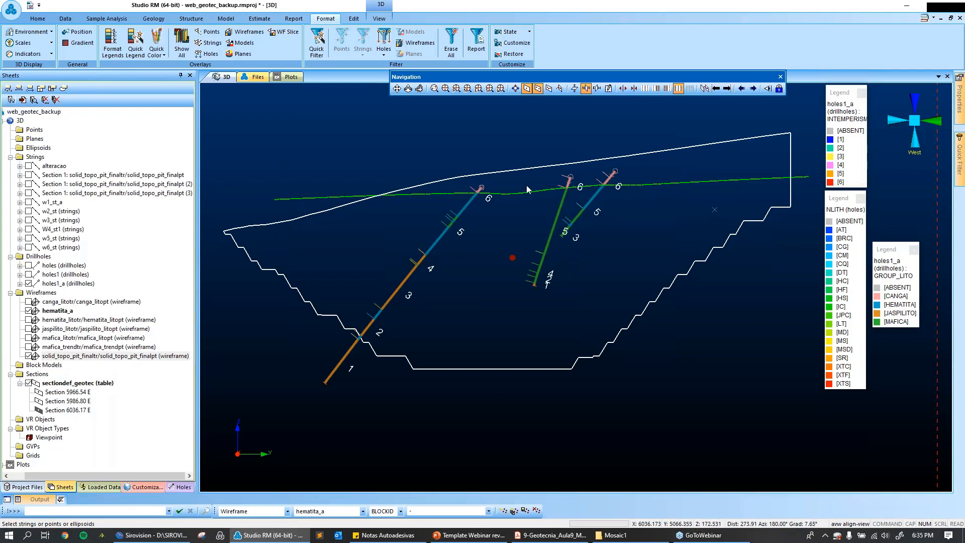
pyautogui.scroll(-2, 442, 45)
pyautogui.click(432, 31)
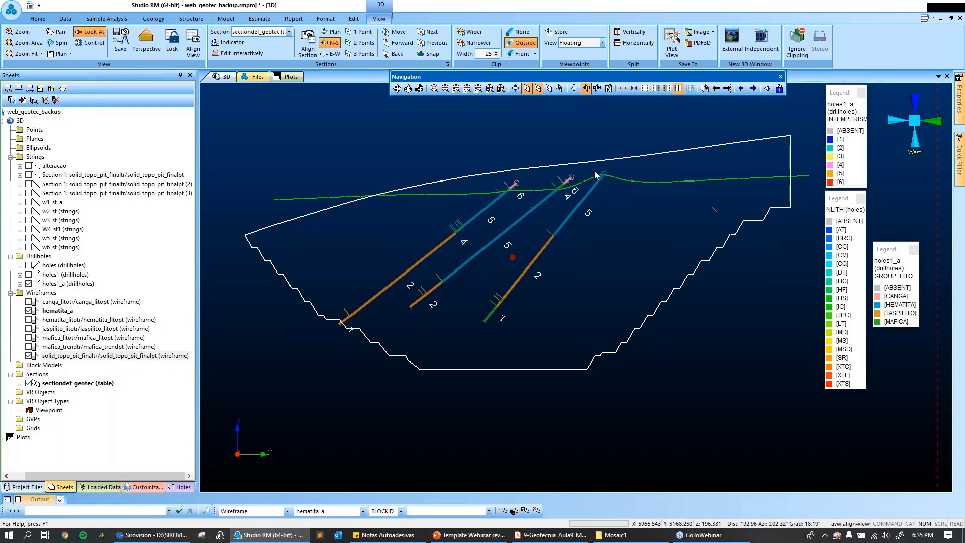
# Switch to the Template Webinar rev01 presentation in PowerPoint and start the slide show from slide 15.
pyautogui.click(471, 536)
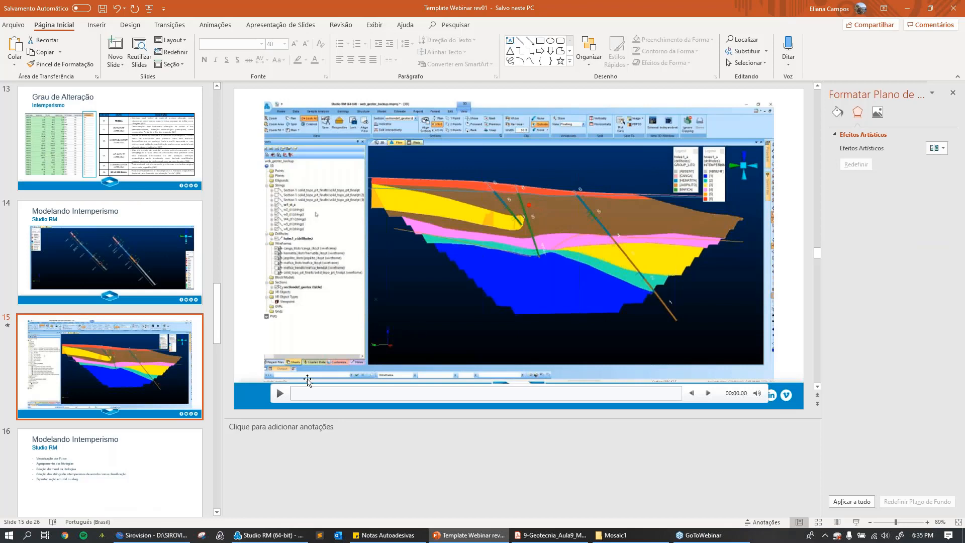
pyautogui.click(858, 522)
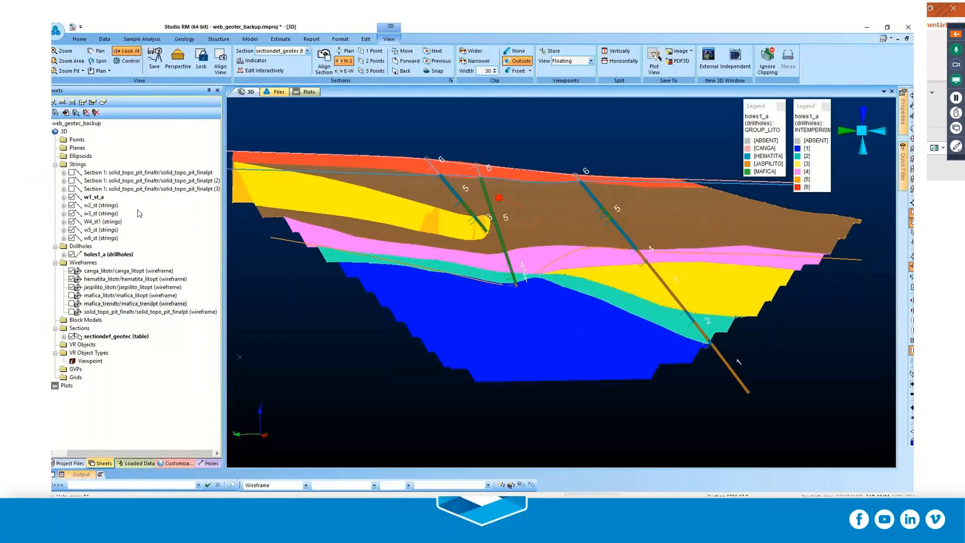
pyautogui.click(72, 490)
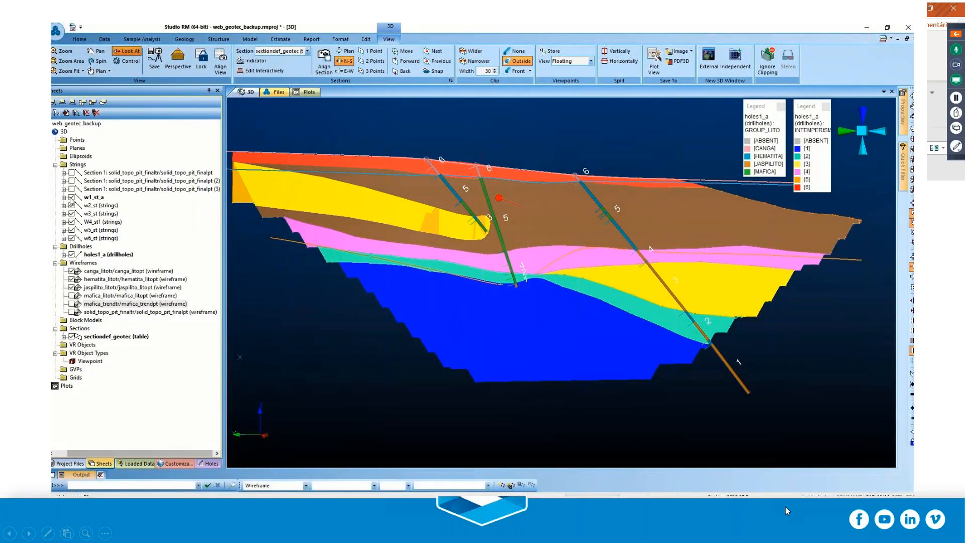
pyautogui.moveTo(899, 487)
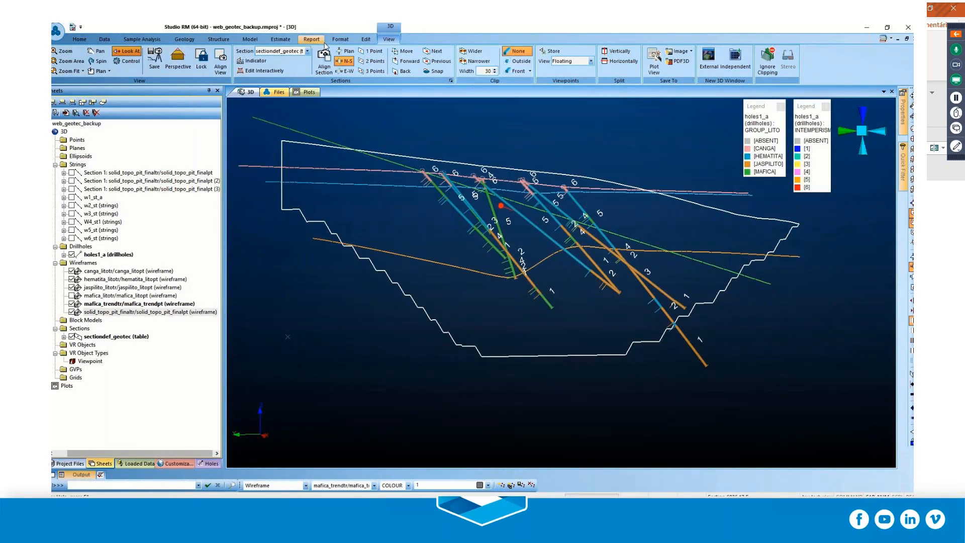
# Turn off wireframe slicing and examine the lithology contact surfaces and the pit solid together in 3D.
pyautogui.click(341, 39)
pyautogui.click(307, 52)
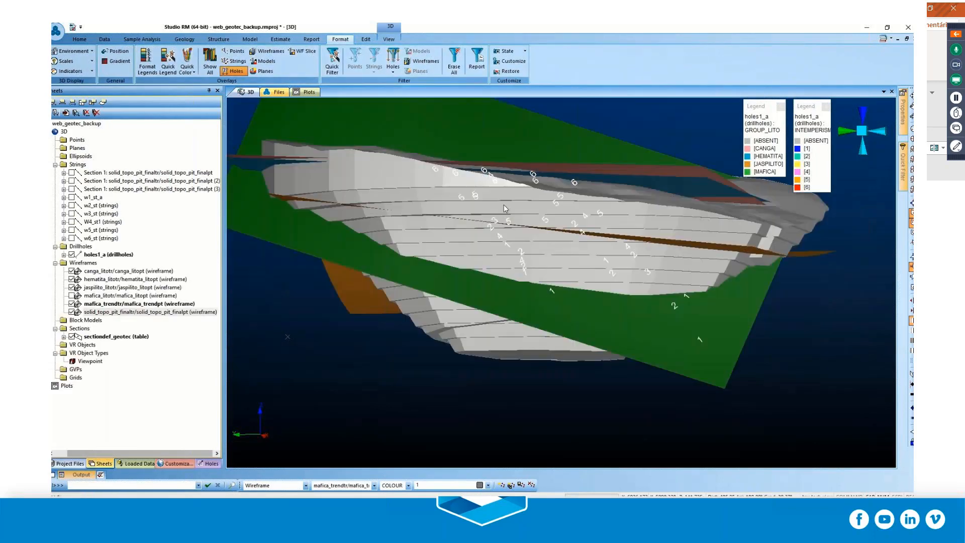
pyautogui.moveTo(527, 241); pyautogui.dragTo(635, 227)
pyautogui.moveTo(609, 231); pyautogui.dragTo(473, 199)
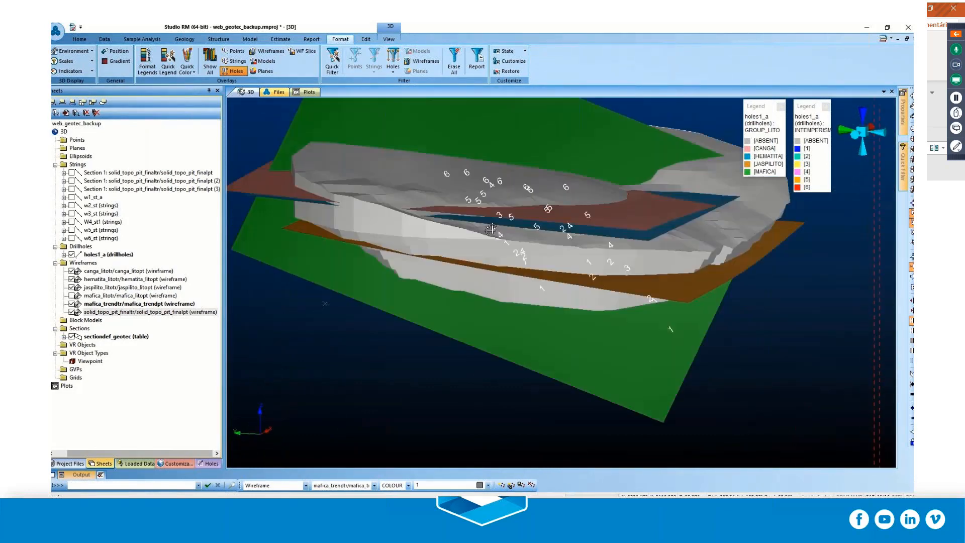
# Clip everything outside the section corridor and show the contact and pit wireframes as slices.
pyautogui.click(389, 40)
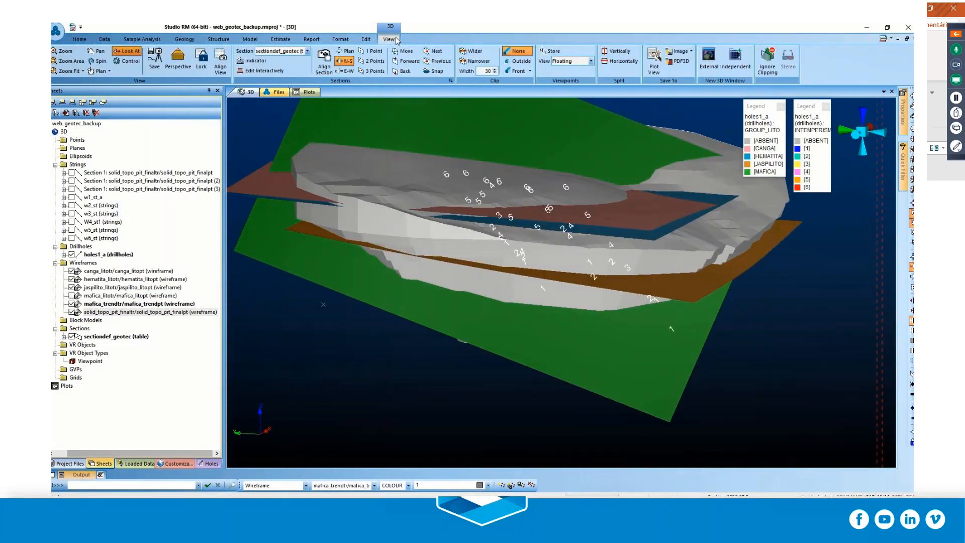
pyautogui.click(517, 61)
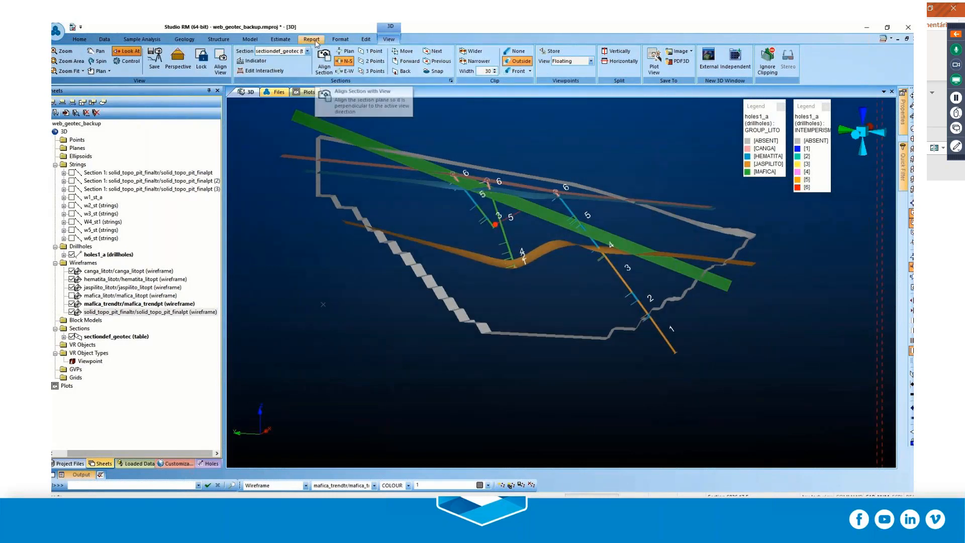
pyautogui.click(340, 39)
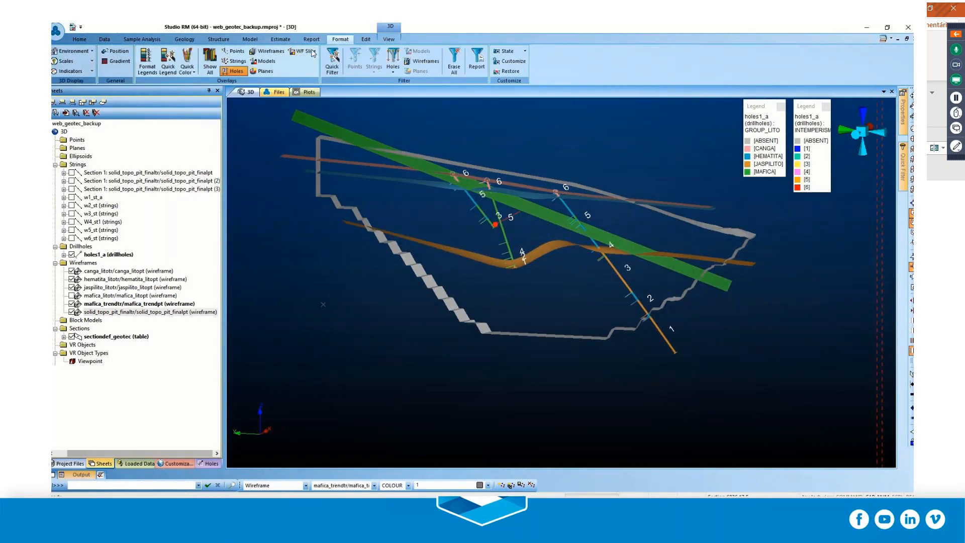
pyautogui.click(302, 51)
pyautogui.moveTo(521, 207)
pyautogui.keyDown('shift'); pyautogui.mouseDown()
pyautogui.moveTo(556, 211)
pyautogui.moveTo(569, 163)
pyautogui.moveTo(545, 218)
pyautogui.moveTo(537, 204)
pyautogui.mouseUp(); pyautogui.keyUp('shift')
# Review the label and line colour settings in the holes1_a drillhole properties.
pyautogui.doubleClick(107, 254)
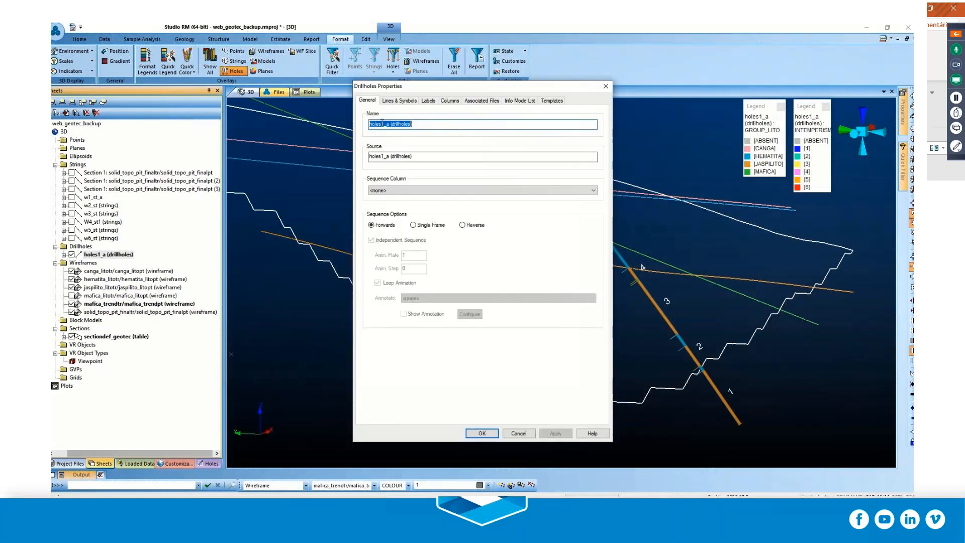
pyautogui.click(411, 101)
pyautogui.click(429, 100)
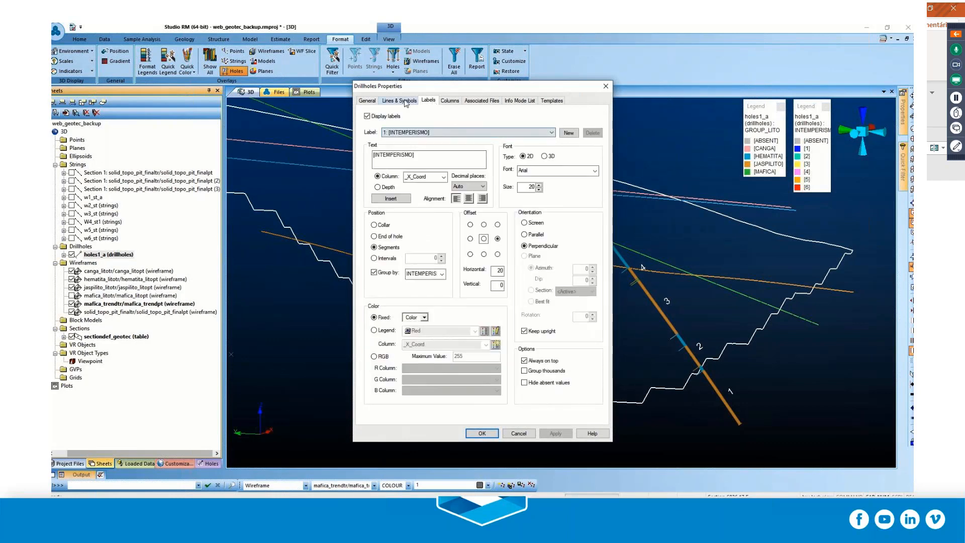
pyautogui.click(400, 100)
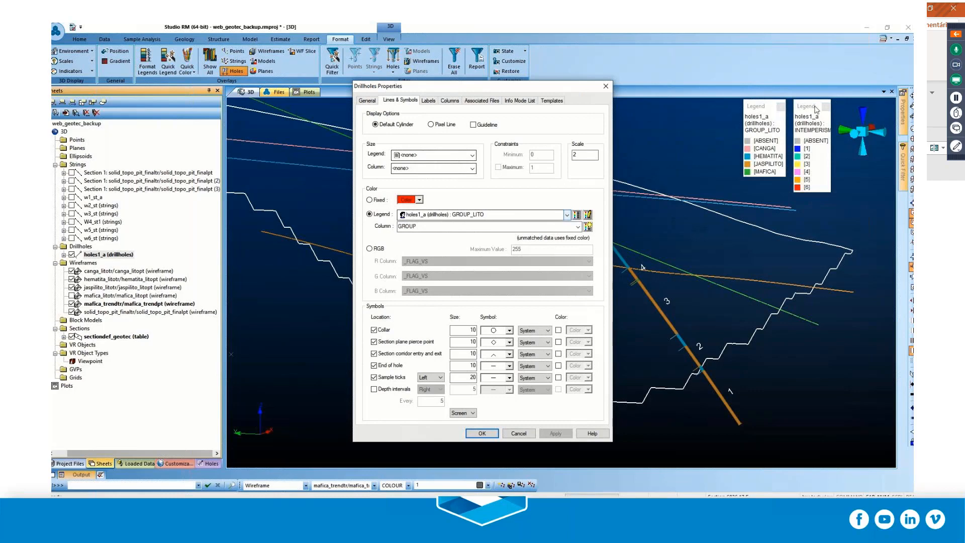
pyautogui.click(481, 433)
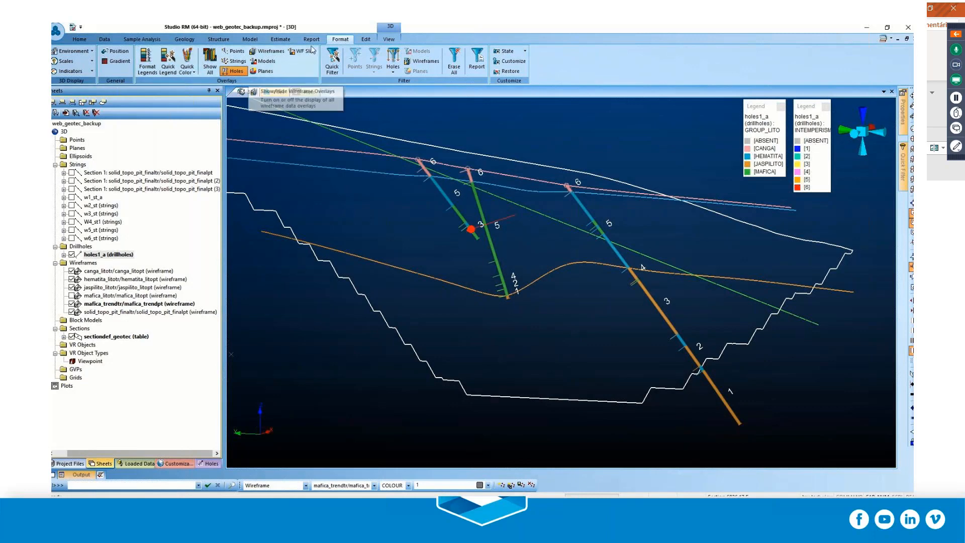
# Align the view with the section and lock it.
pyautogui.click(388, 39)
pyautogui.click(210, 63)
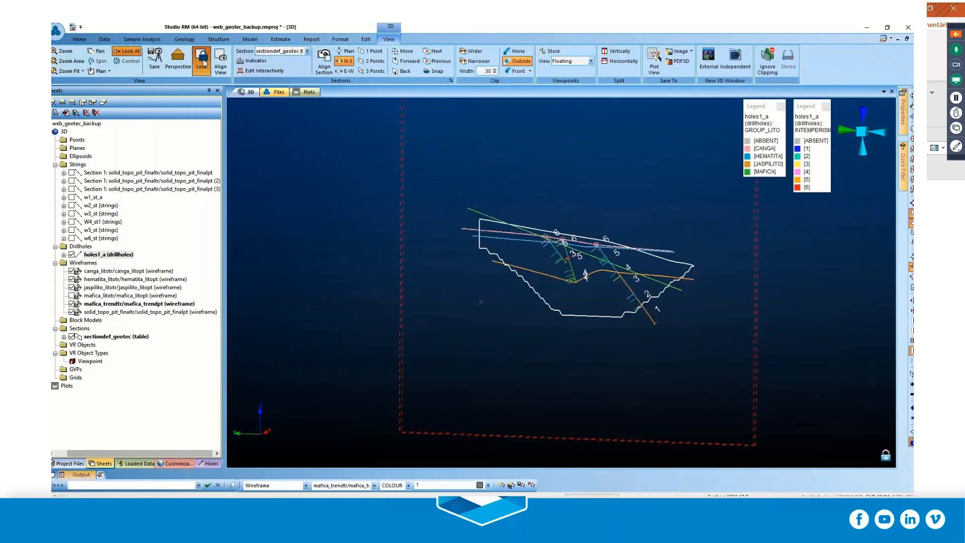
pyautogui.scroll(5, 572, 327)
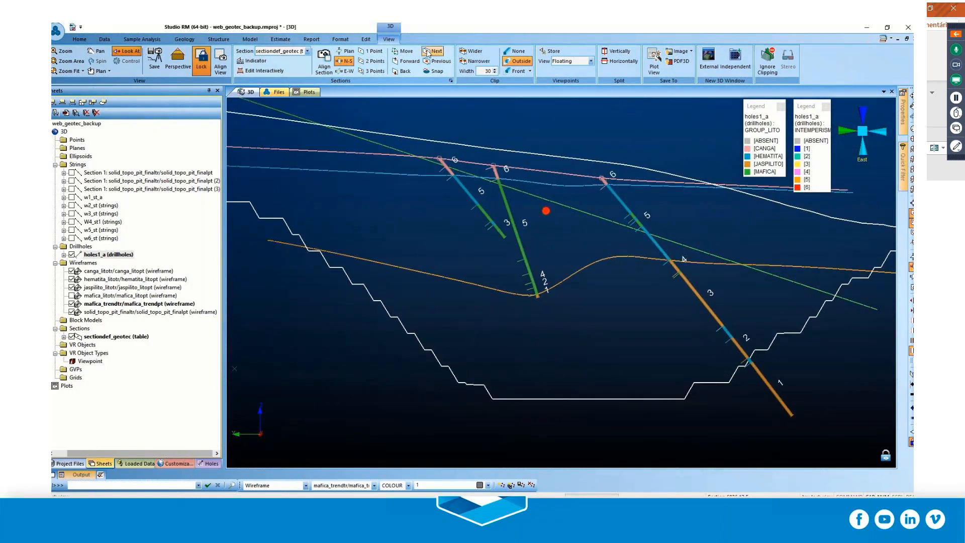
# Advance through the next two sections, examining the contact lines against the drillhole lithology and weathering labels.
pyautogui.scroll(-6, 577, 294)
pyautogui.scroll(6, 576, 293)
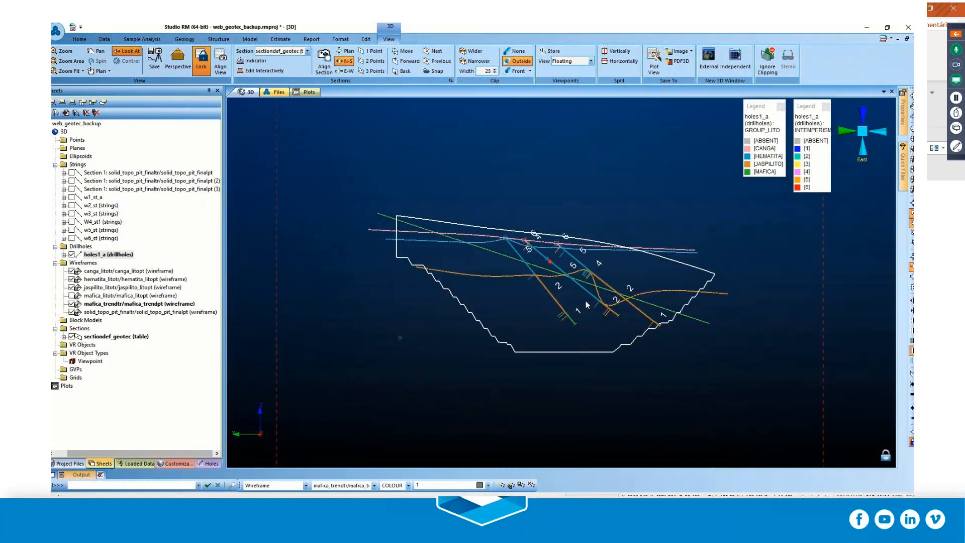
pyautogui.click(435, 52)
pyautogui.scroll(4, 607, 371)
pyautogui.scroll(2, 614, 330)
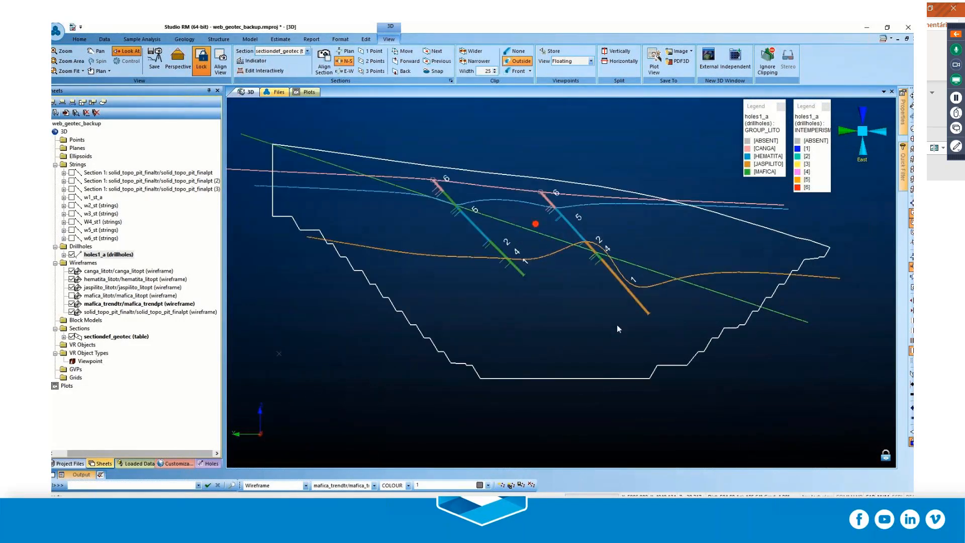
# Display the w1_st_a weathering strings in the current section.
pyautogui.scroll(2, 619, 326)
pyautogui.scroll(-1, 627, 329)
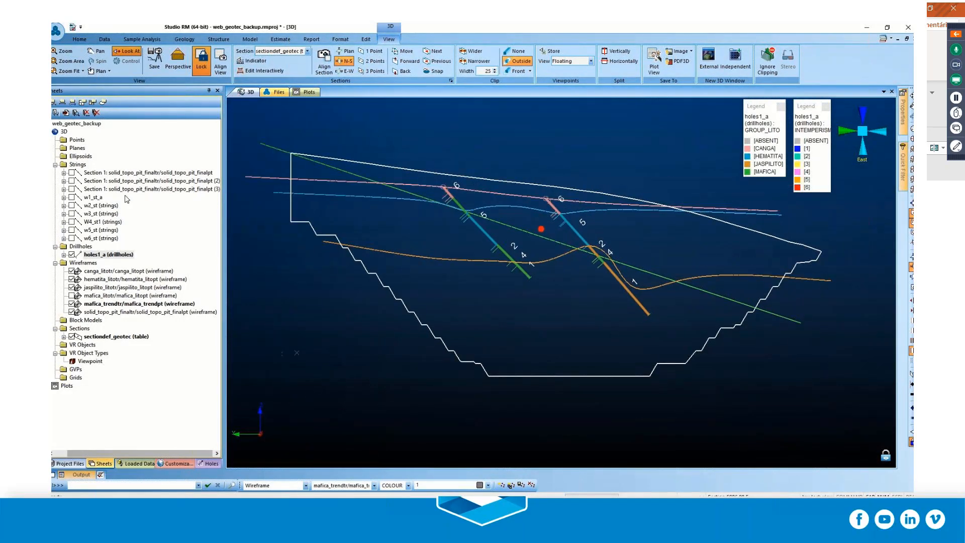
pyautogui.click(72, 198)
pyautogui.click(72, 197)
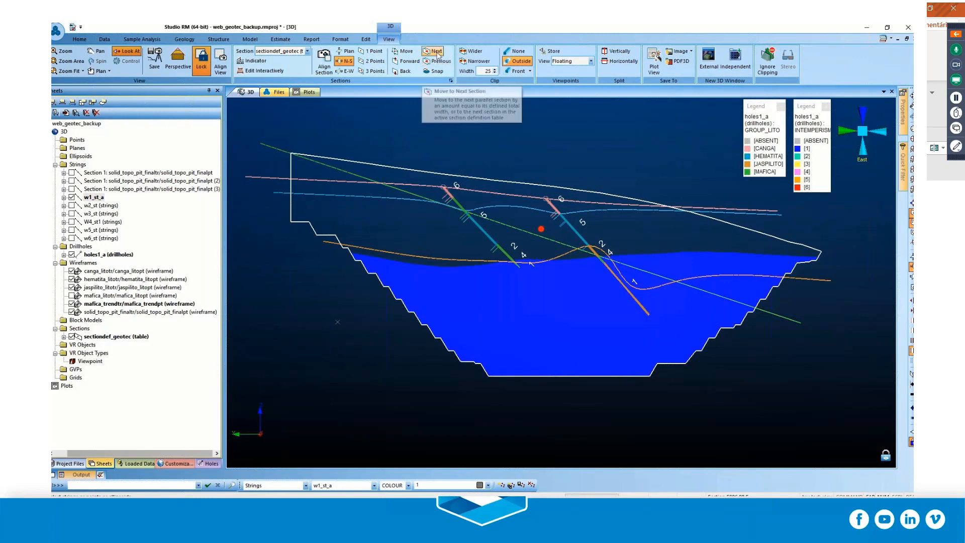
# Move to the next section with a clipping width of 30 and examine the w1_st_a outline against the drillhole labels.
pyautogui.click(495, 69)
pyautogui.scroll(4, 597, 321)
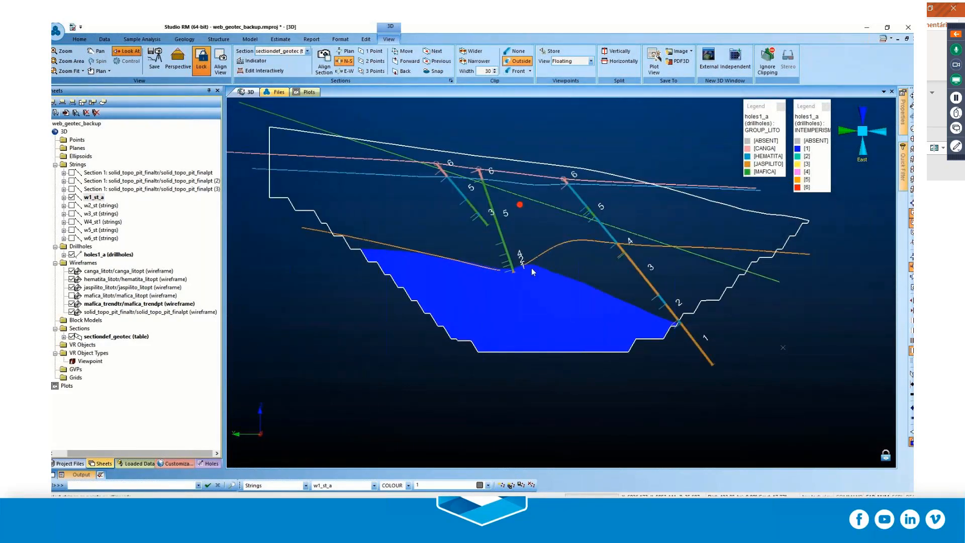
pyautogui.scroll(2, 531, 270)
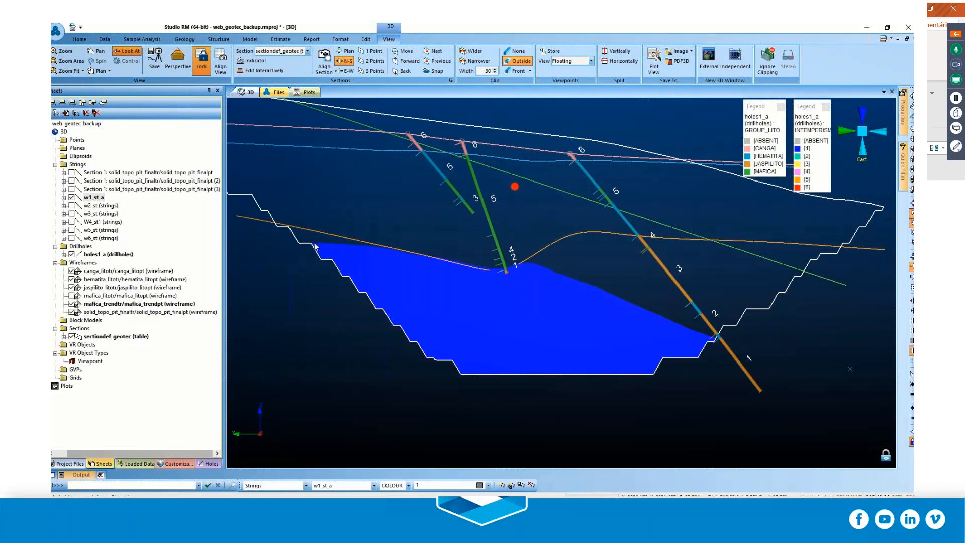
# Display the w2_st, w3_st, W4_st1, w5_st and w6_st weathering strings in the section as well.
pyautogui.scroll(-1, 451, 229)
pyautogui.click(71, 205)
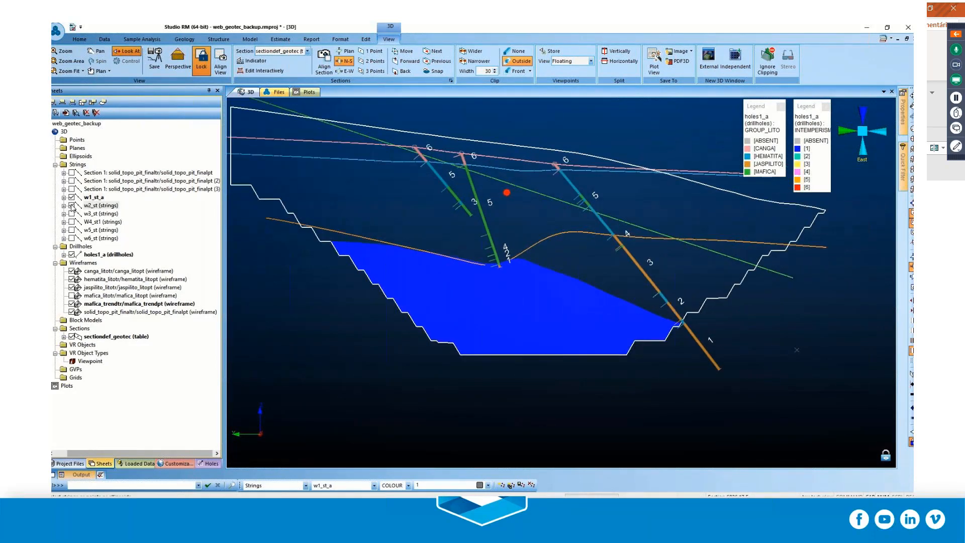
pyautogui.click(71, 214)
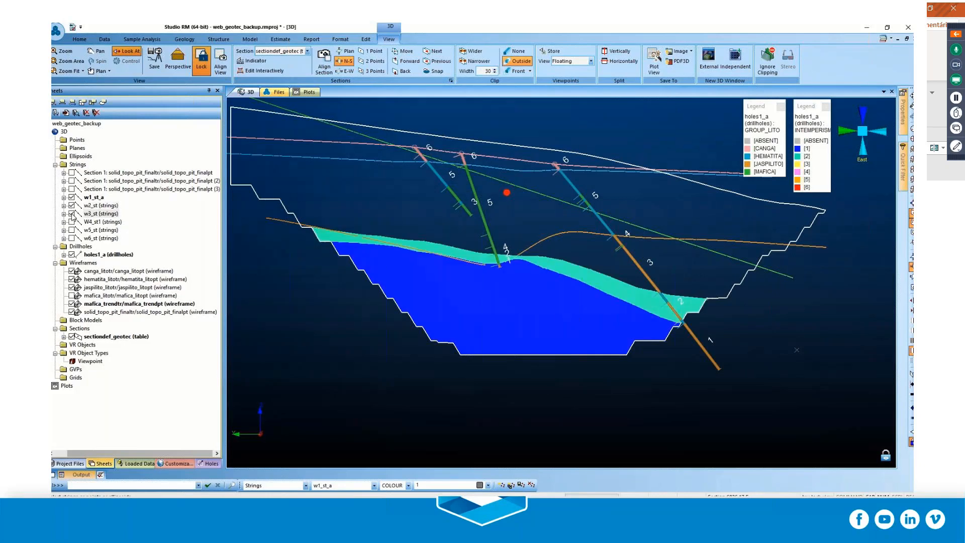
pyautogui.click(71, 221)
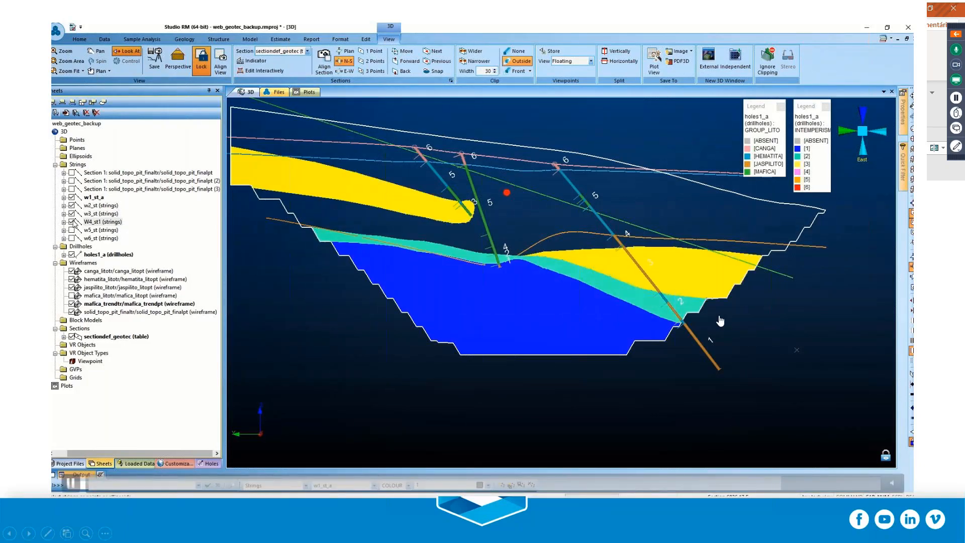
pyautogui.click(71, 229)
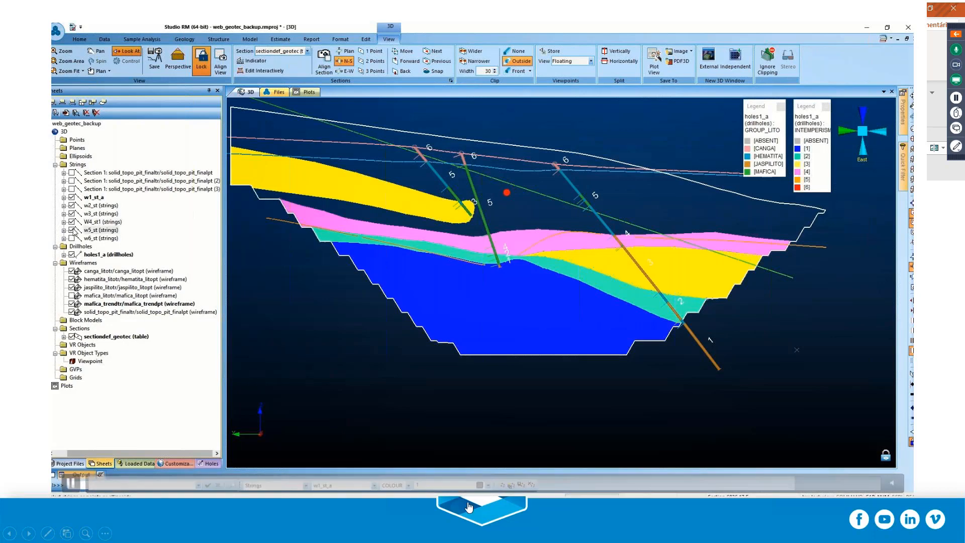
pyautogui.click(72, 238)
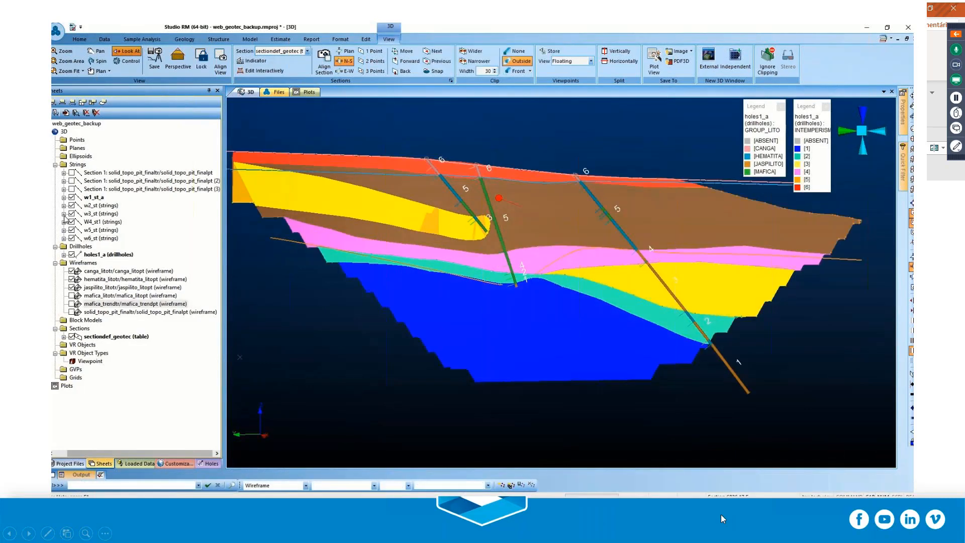
pyautogui.click(721, 514)
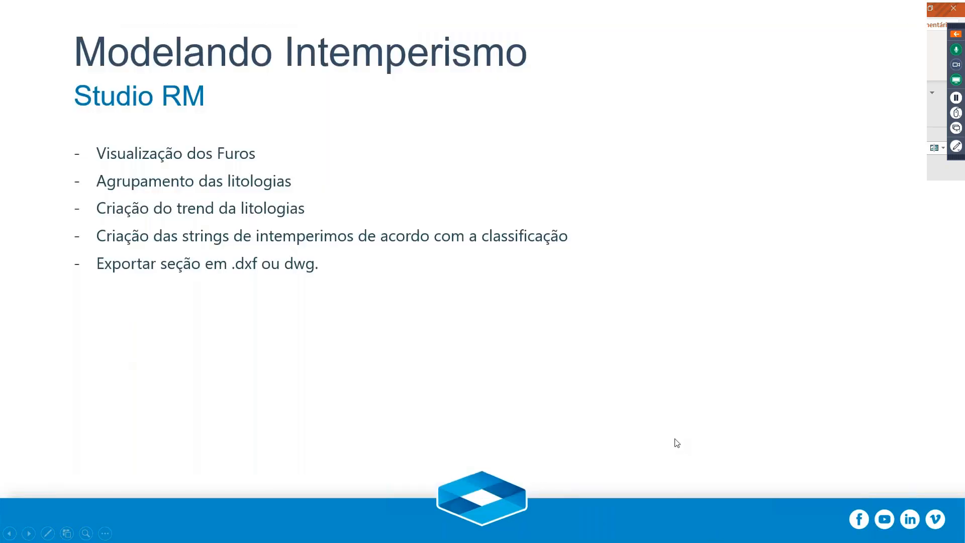
pyautogui.click(629, 373)
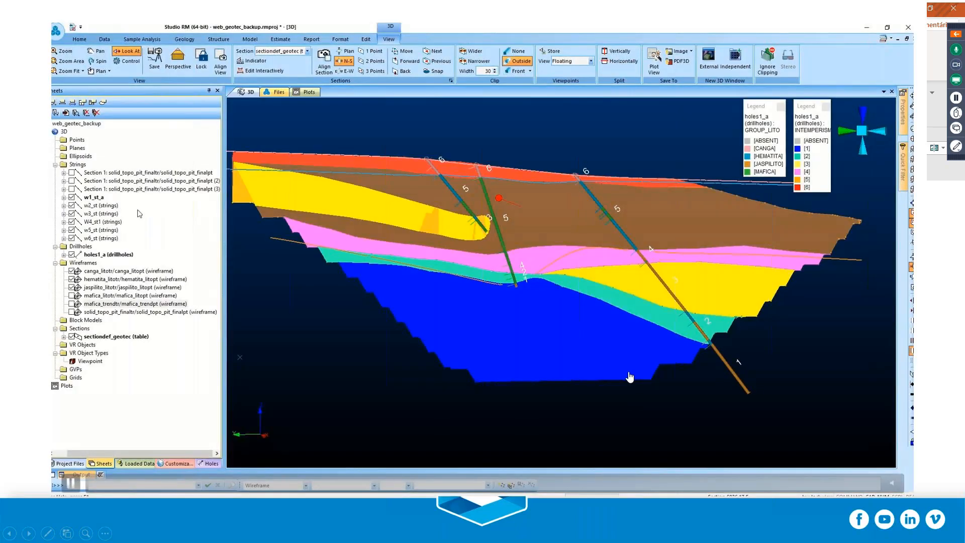
pyautogui.press('Left')
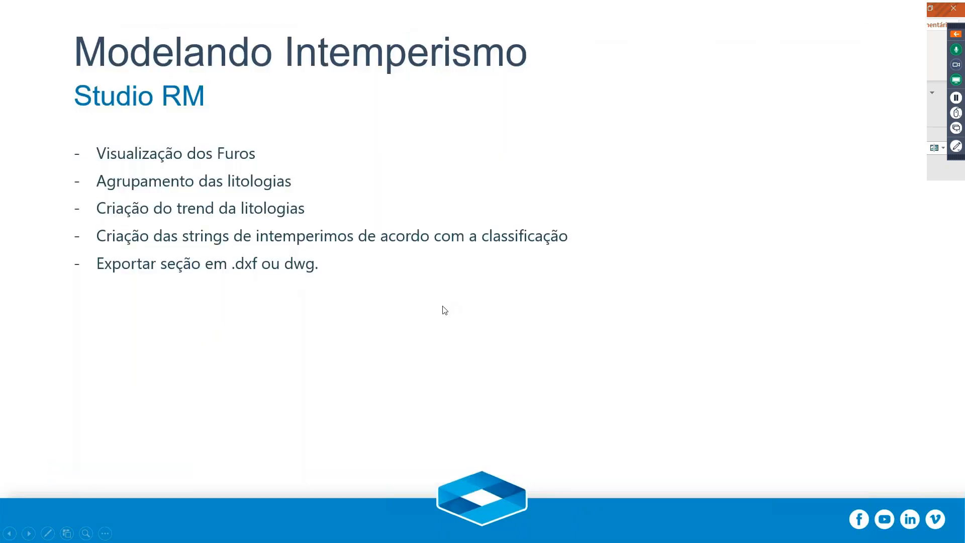
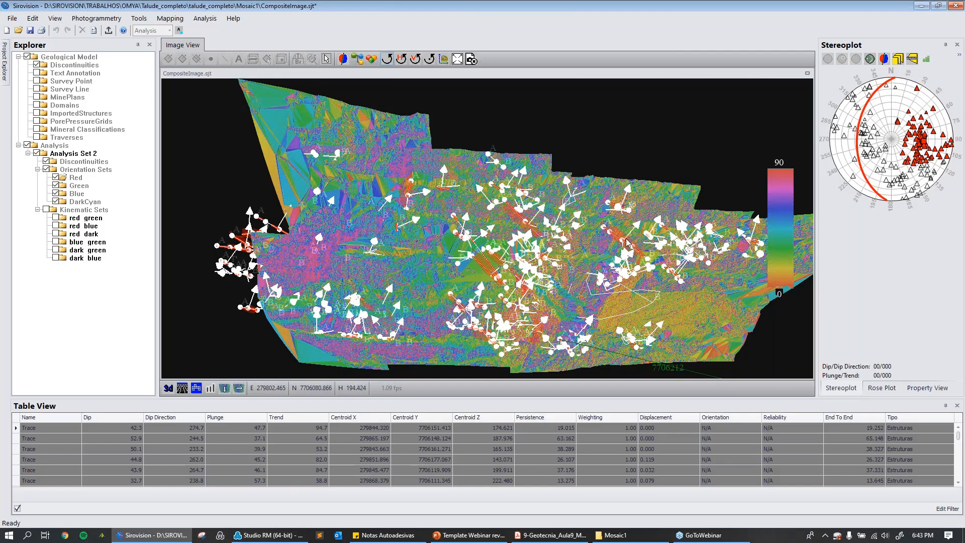
# Examine the mapped discontinuities and their dip, dip direction and persistence labels across the dip-coloured slope model.
pyautogui.moveTo(578, 260)
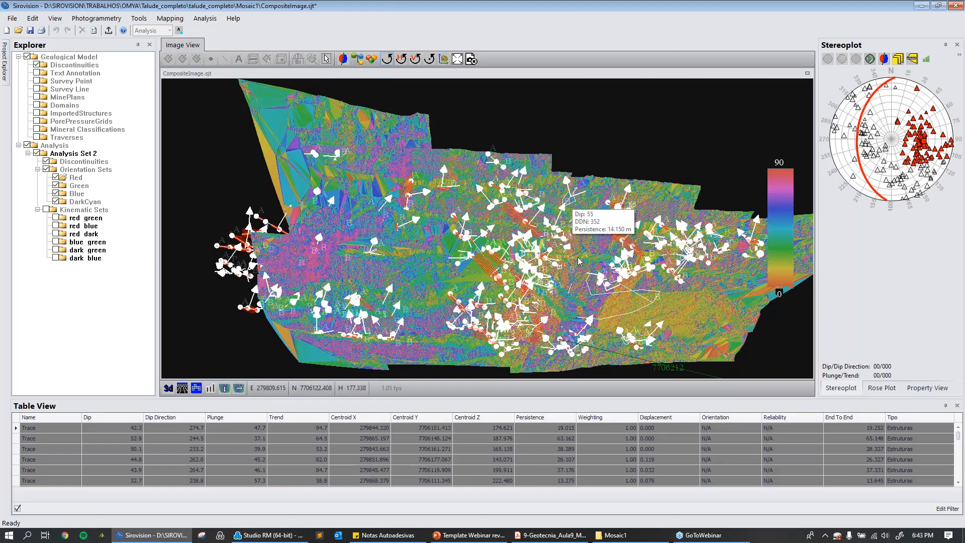
pyautogui.moveTo(512, 215)
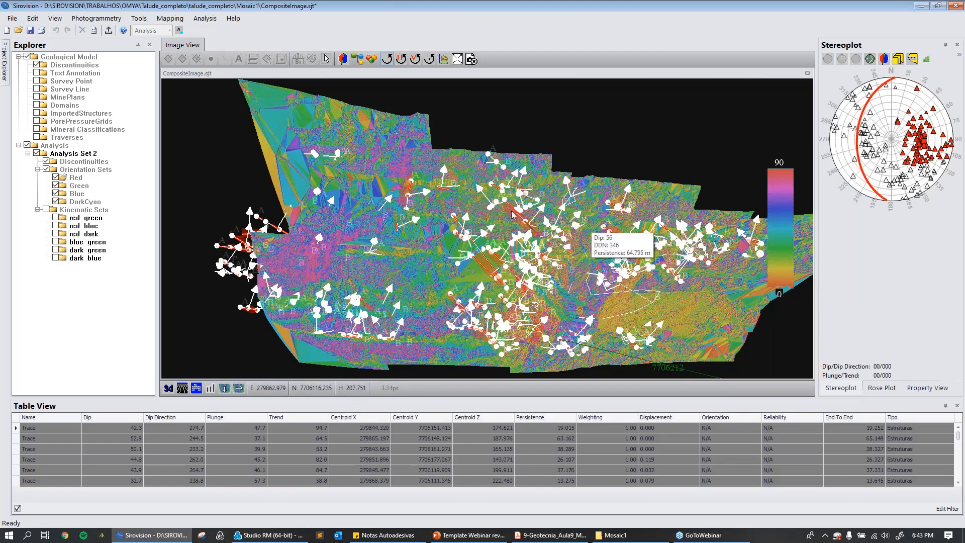
pyautogui.moveTo(583, 144)
pyautogui.mouseDown()
pyautogui.moveTo(599, 150)
pyautogui.moveTo(592, 128)
pyautogui.mouseUp()
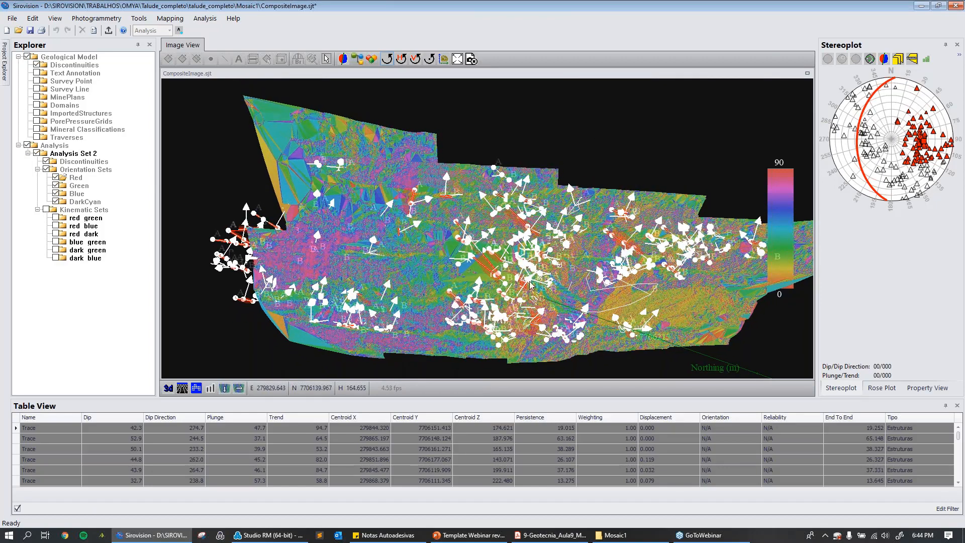
pyautogui.scroll(-1, 536, 267)
pyautogui.scroll(-2, 528, 290)
pyautogui.scroll(2, 527, 291)
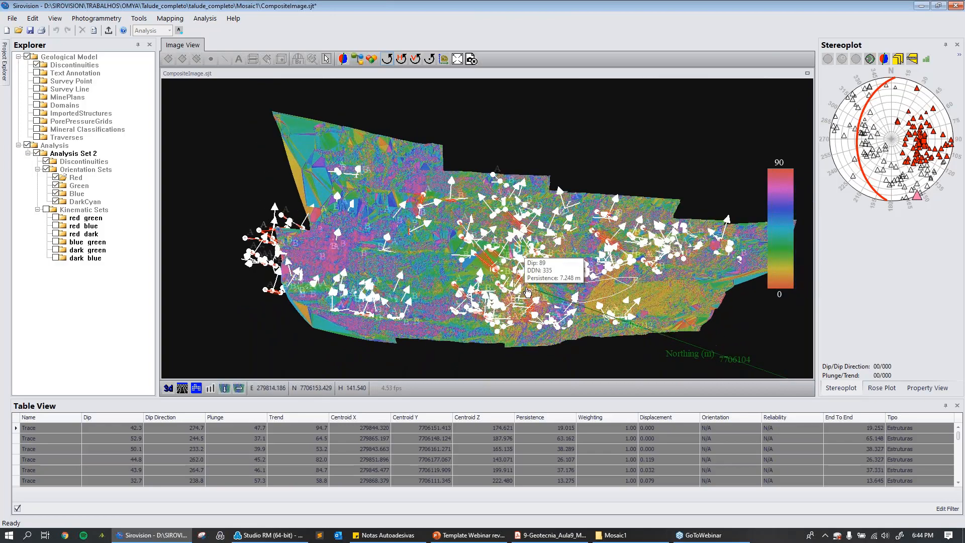
pyautogui.scroll(5, 527, 292)
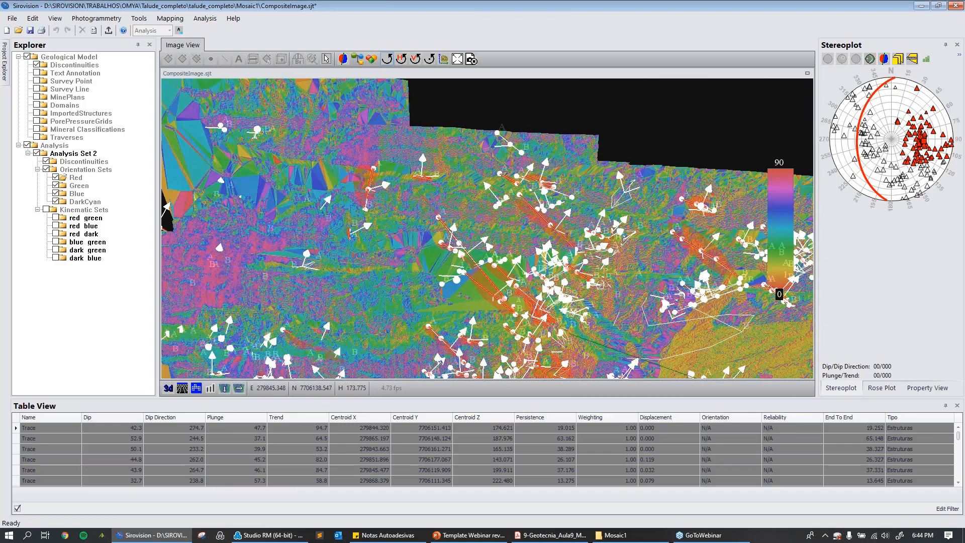
pyautogui.scroll(-3, 556, 302)
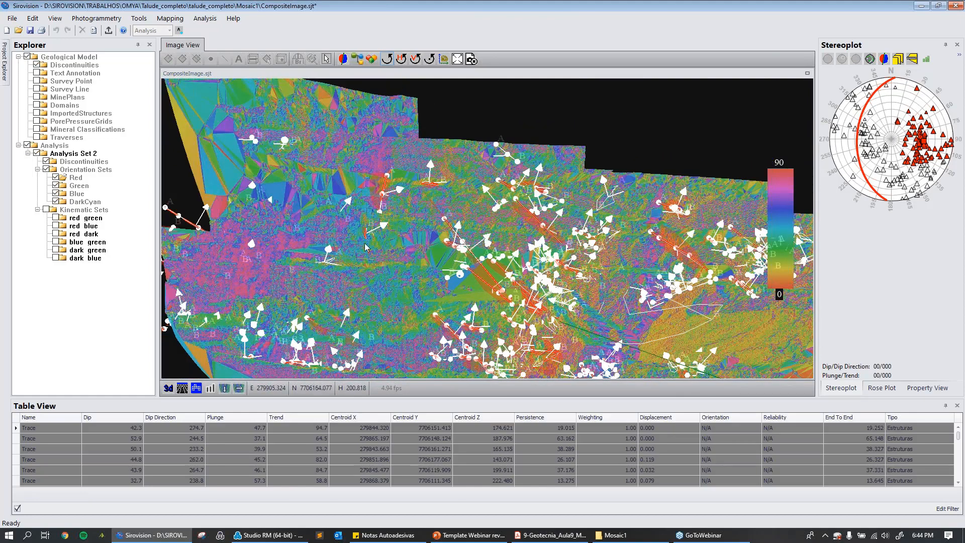
pyautogui.scroll(2, 476, 239)
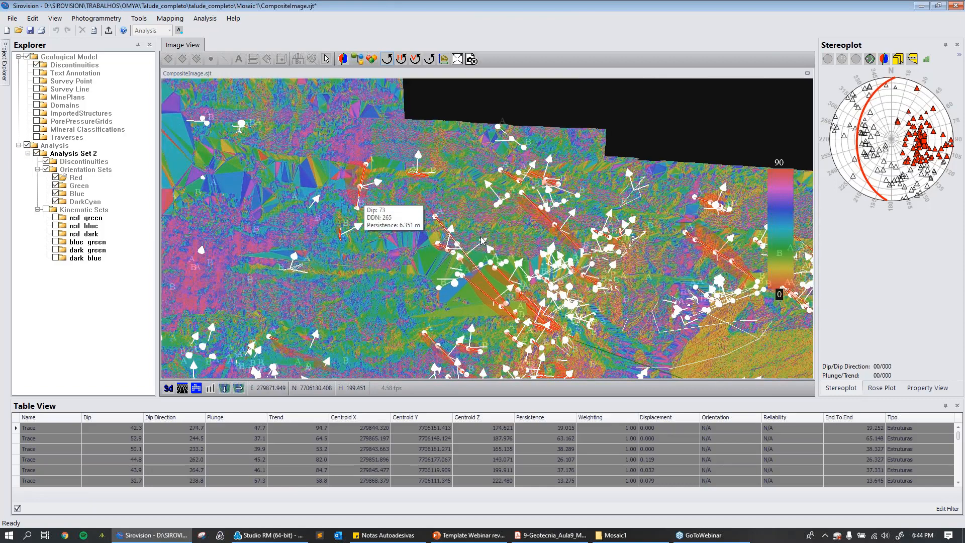
# Show the slope model with its photographic image and examine the Red set discontinuities on the rock face.
pyautogui.scroll(-3, 481, 238)
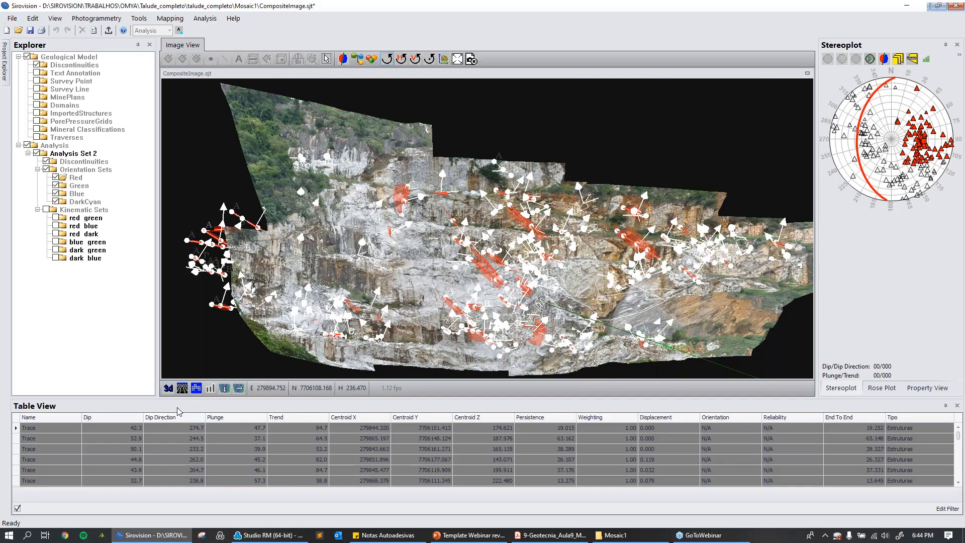
pyautogui.scroll(-3, 575, 318)
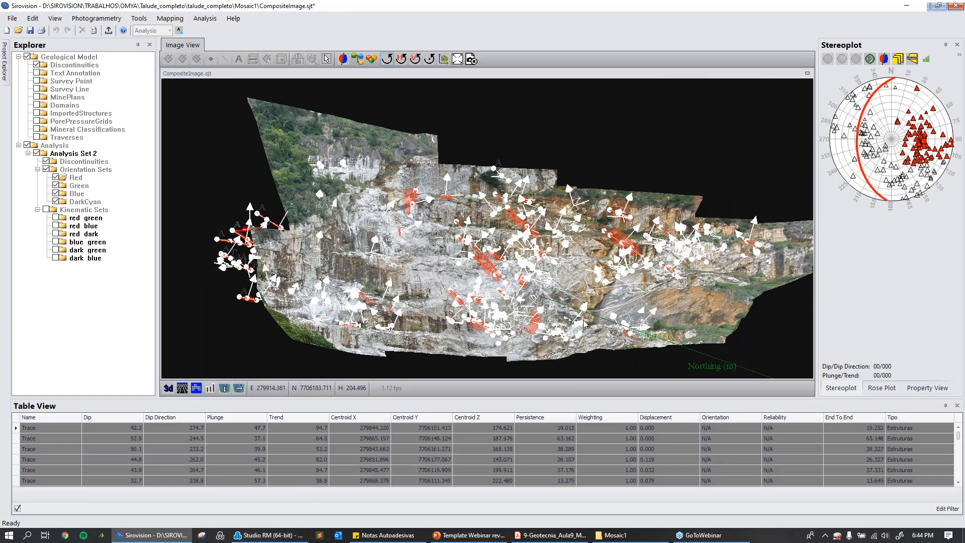
pyautogui.scroll(3, 575, 318)
pyautogui.scroll(2, 576, 318)
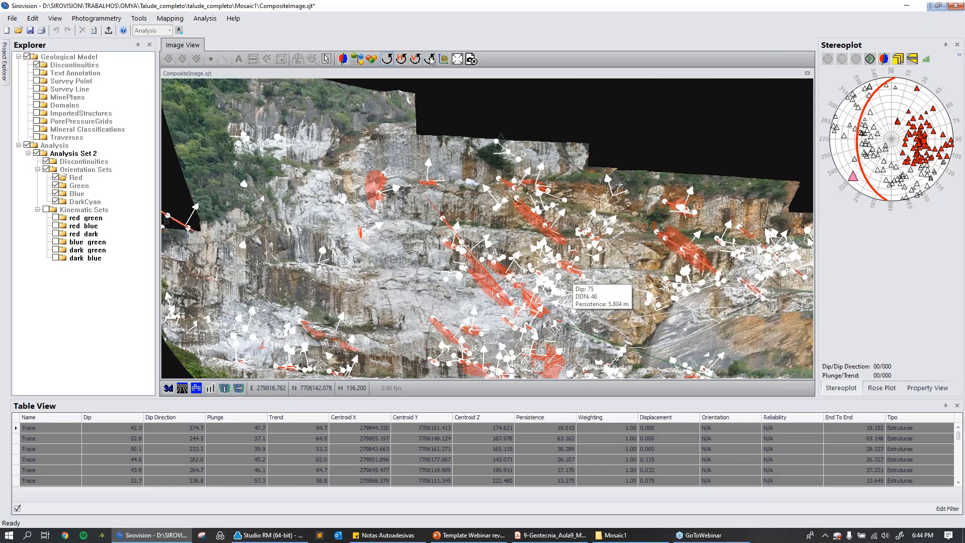
pyautogui.scroll(2, 526, 261)
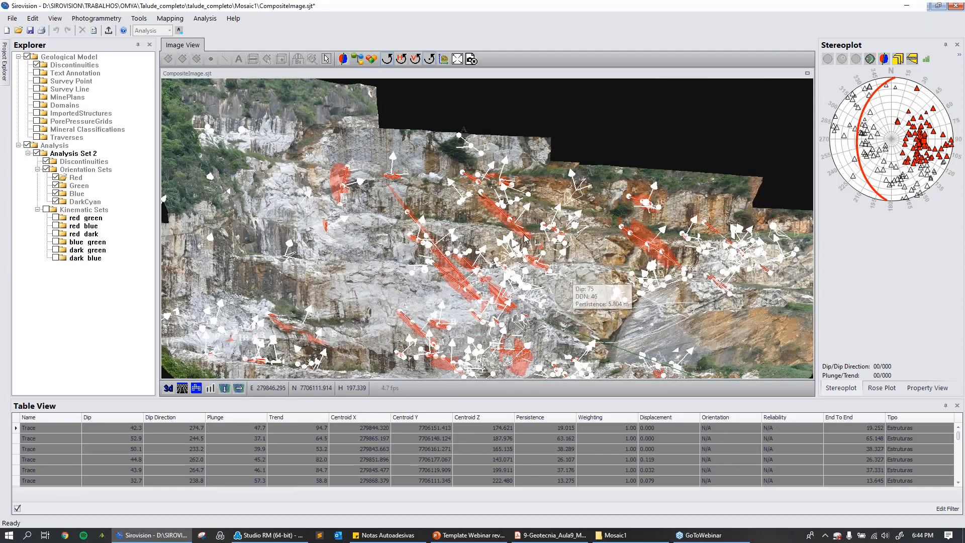
pyautogui.scroll(1, 527, 283)
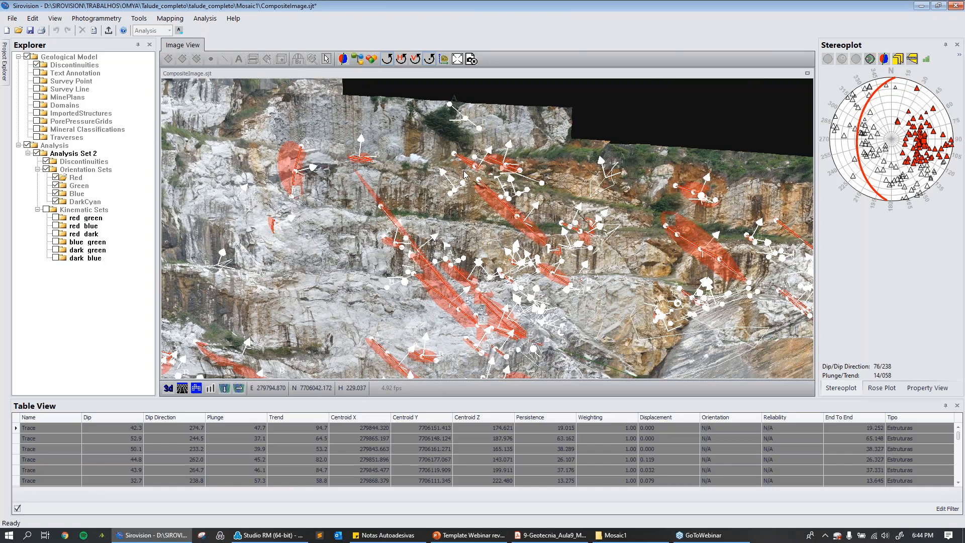
pyautogui.click(140, 20)
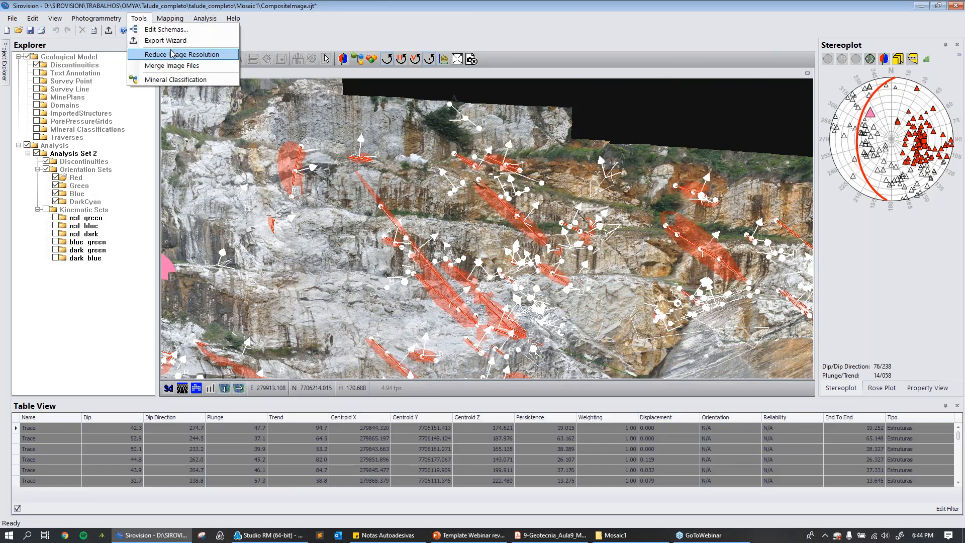
pyautogui.click(622, 105)
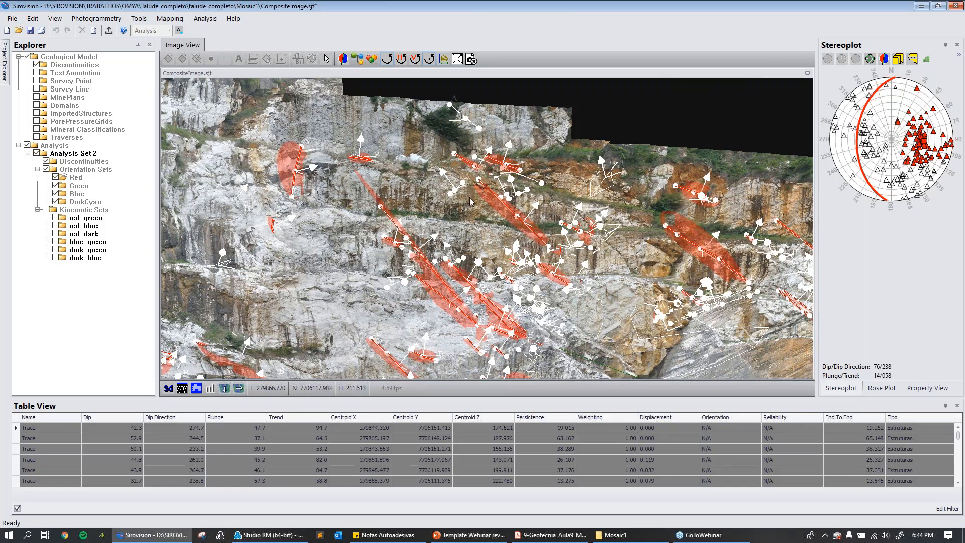
# Colour the slope model by dip and examine the discontinuities against it, up close and over the whole face.
pyautogui.click(225, 390)
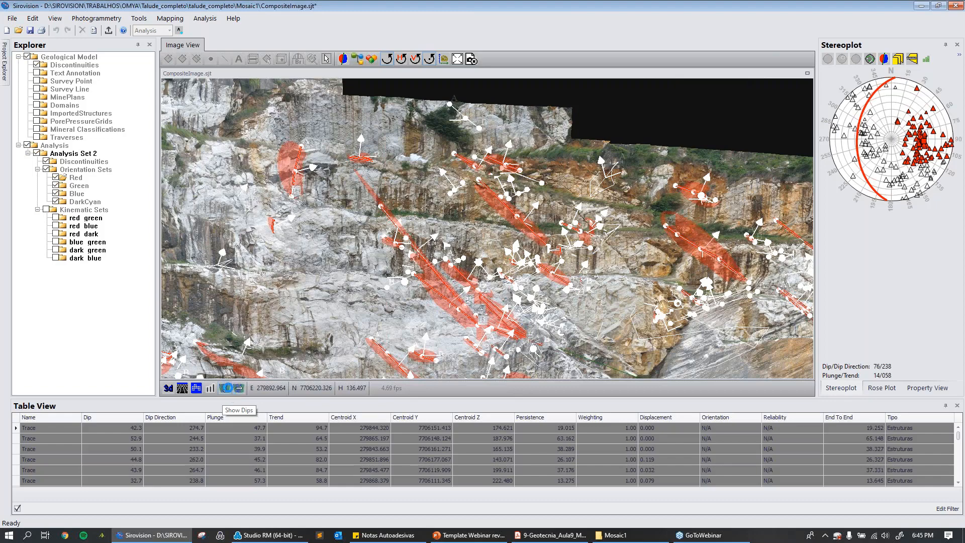
pyautogui.scroll(3, 387, 285)
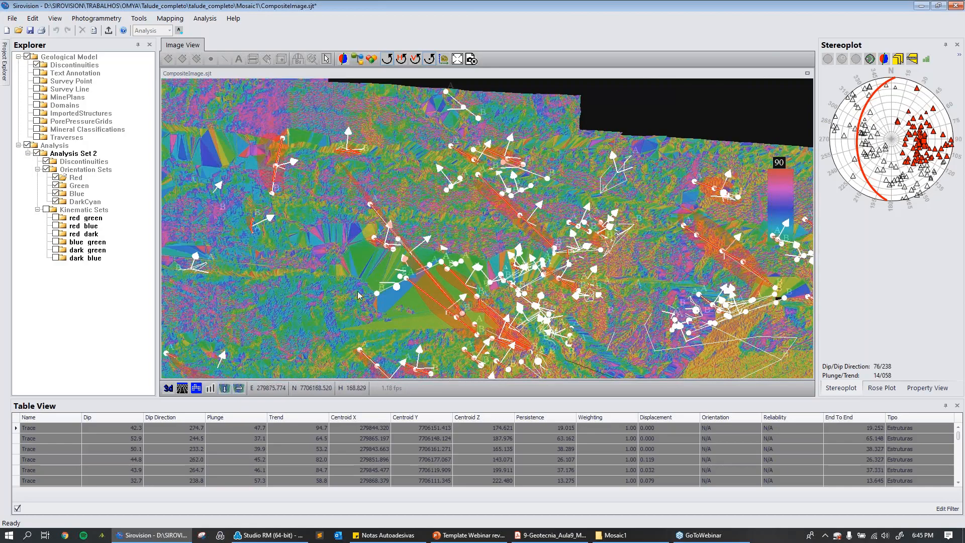
pyautogui.scroll(-2, 405, 285)
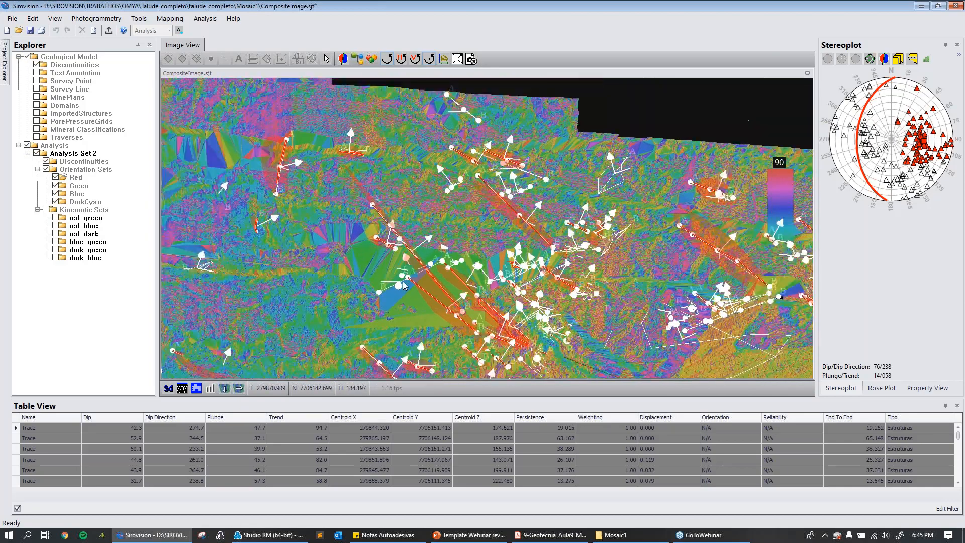
pyautogui.scroll(-5, 405, 286)
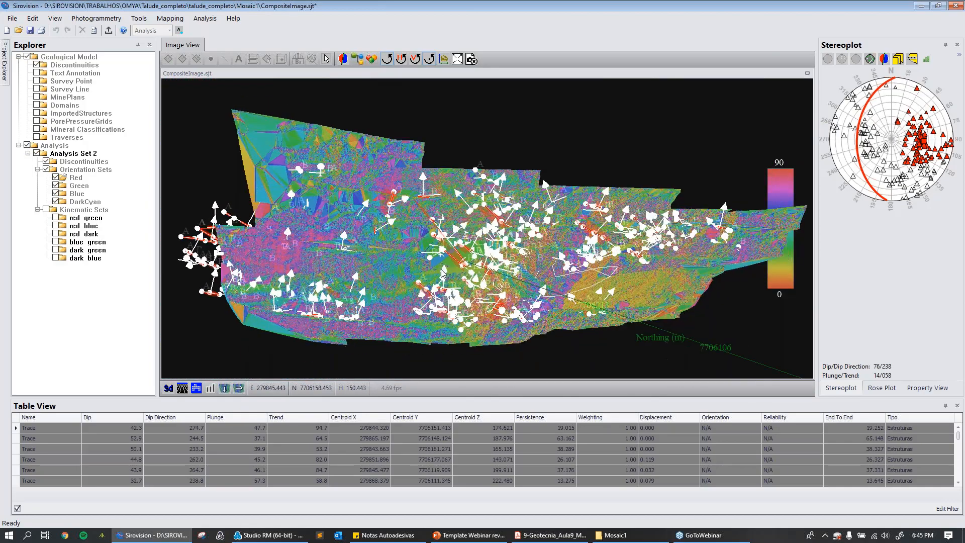
# Colour the slope model by dip direction, examine the discontinuities against it, and return to the photographic image.
pyautogui.moveTo(440, 270); pyautogui.dragTo(499, 233)
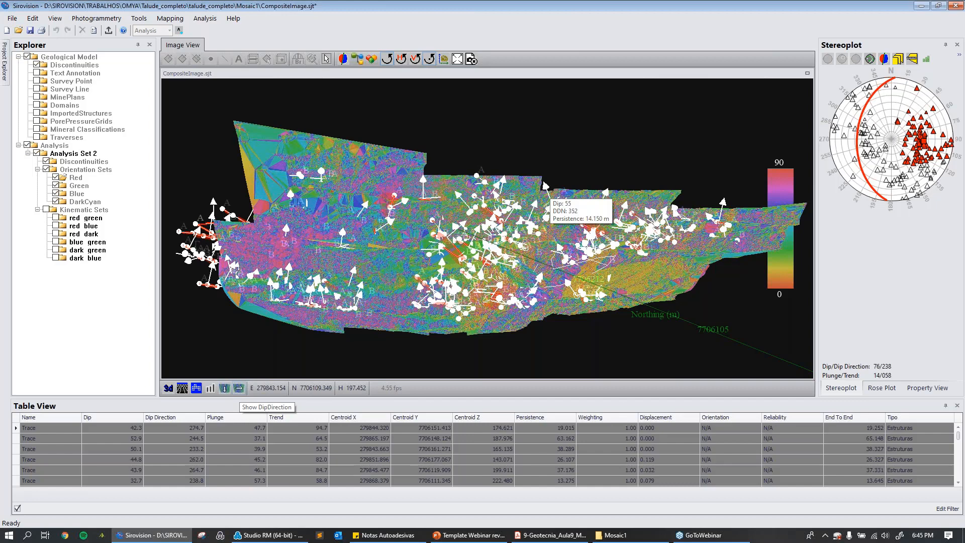
pyautogui.click(239, 388)
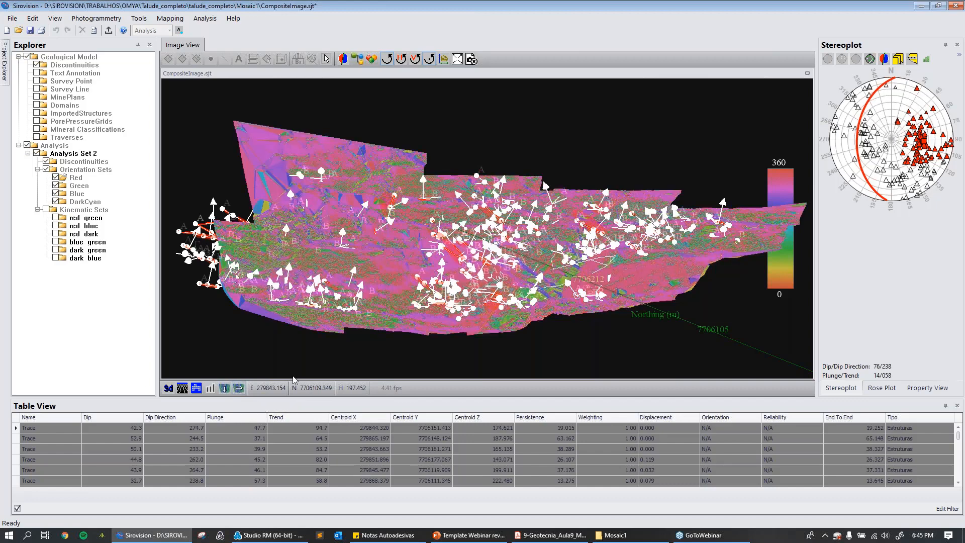
pyautogui.moveTo(545, 184)
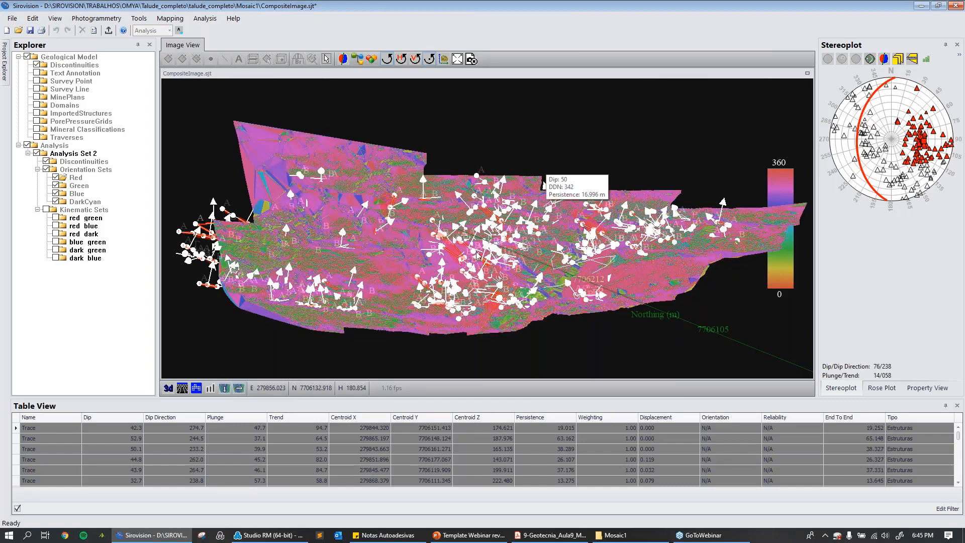
pyautogui.scroll(5, 468, 270)
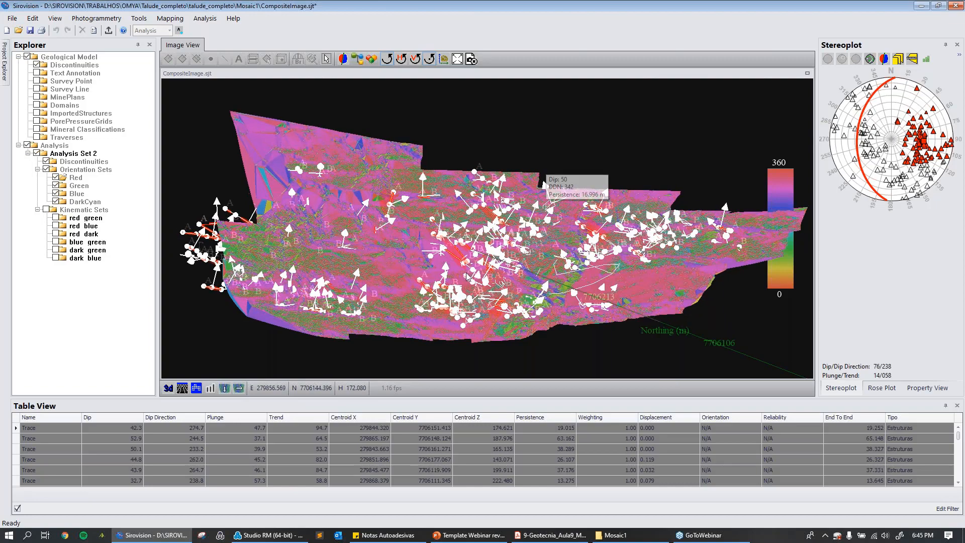
pyautogui.scroll(5, 473, 288)
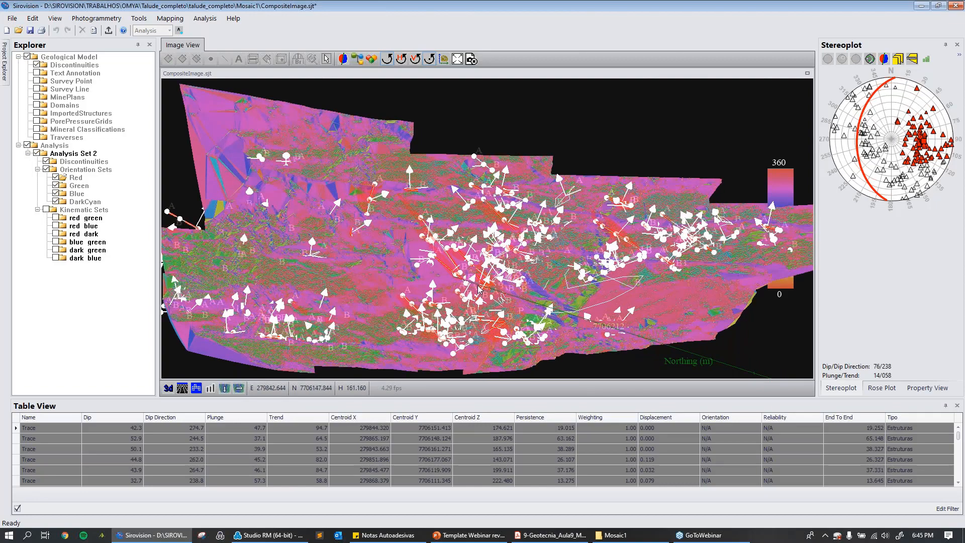
pyautogui.moveTo(472, 288)
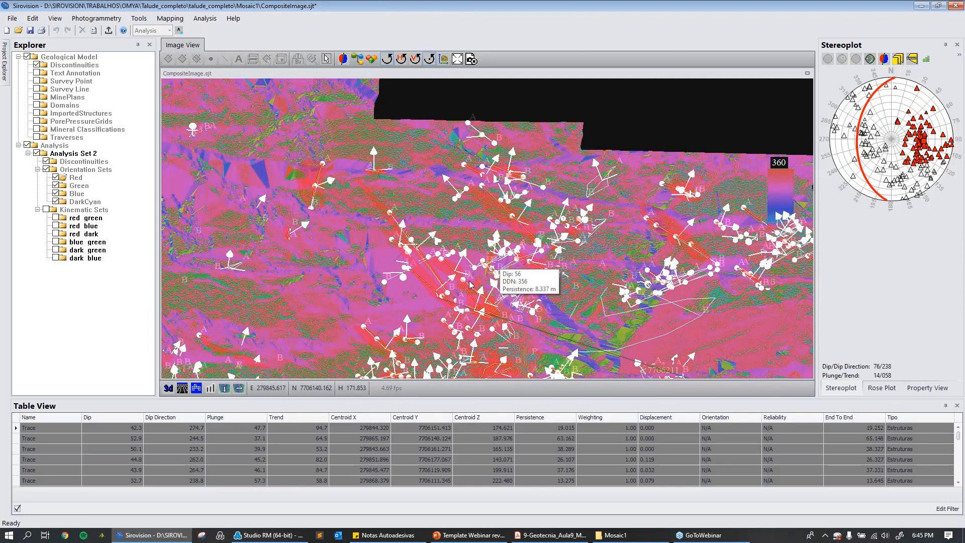
pyautogui.moveTo(473, 288); pyautogui.dragTo(484, 229, button='middle')
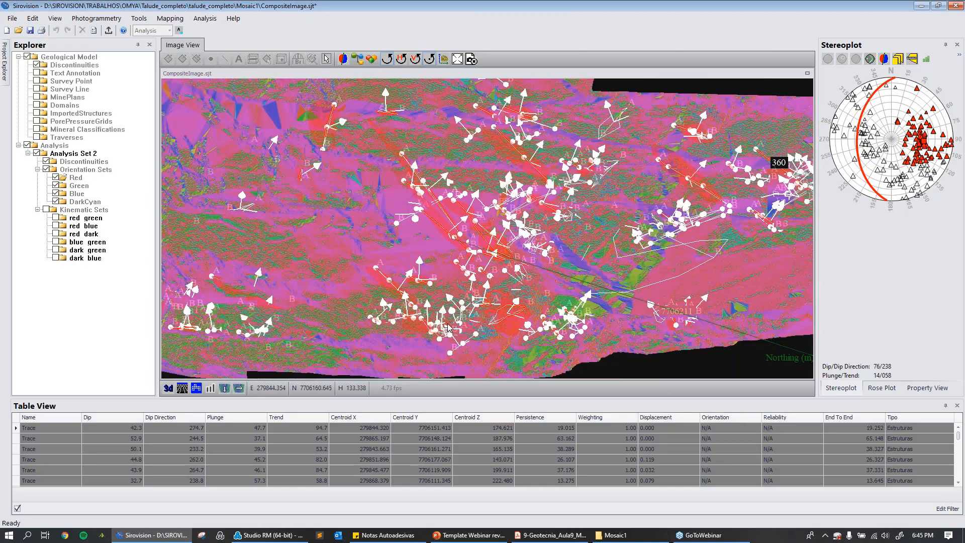
pyautogui.scroll(-5, 447, 327)
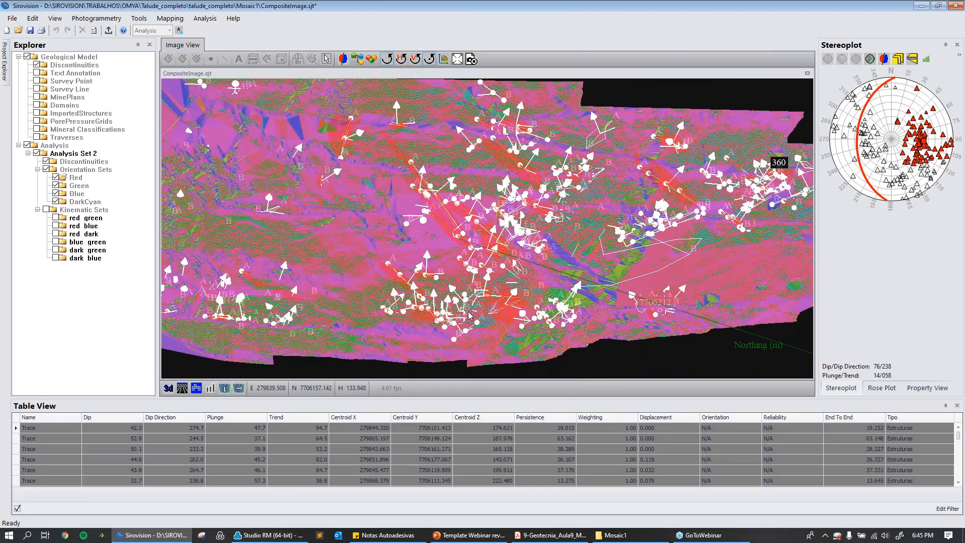
pyautogui.moveTo(469, 312); pyautogui.dragTo(376, 261)
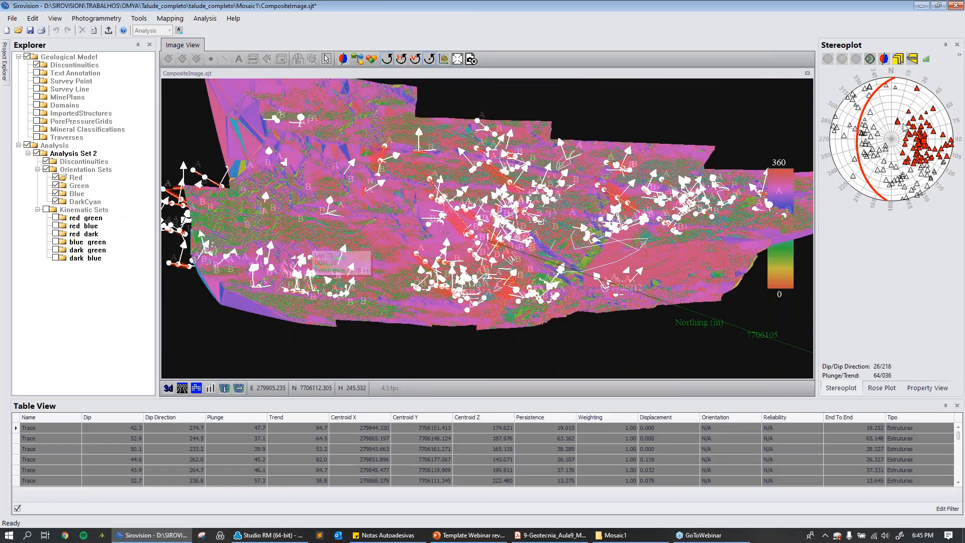
pyautogui.click(172, 387)
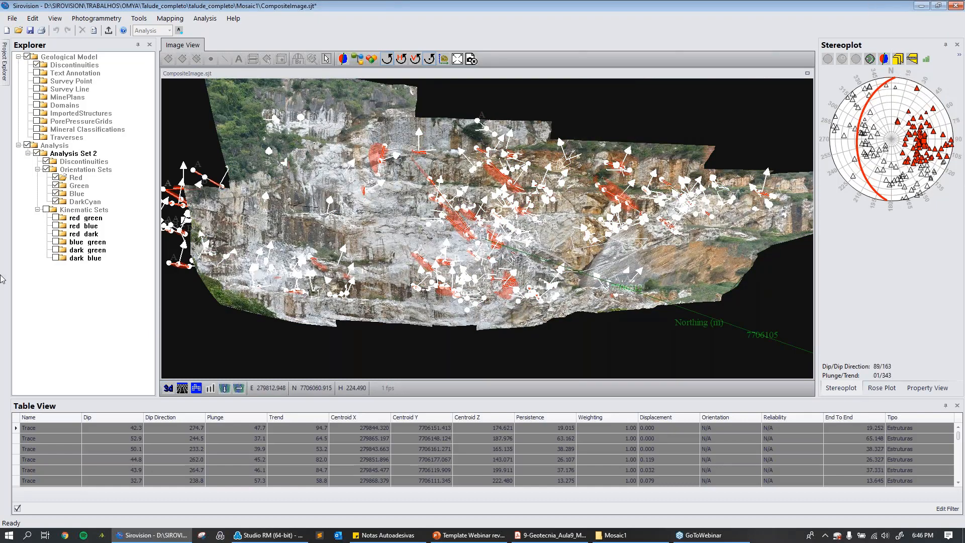
# List the orientation sets in the table and examine the Red and Blue sets, including maximum persistence and cohesion, ending on Red.
pyautogui.click(88, 171)
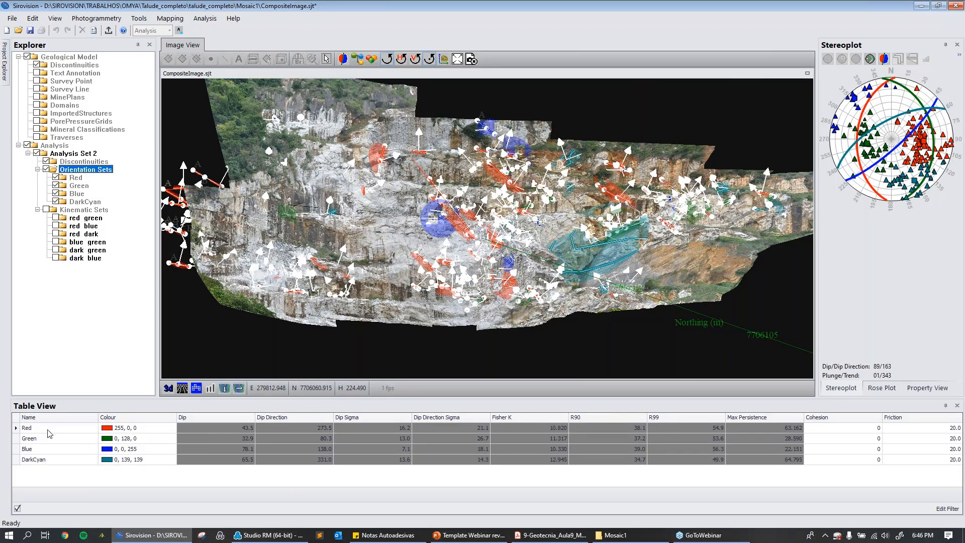
pyautogui.click(23, 430)
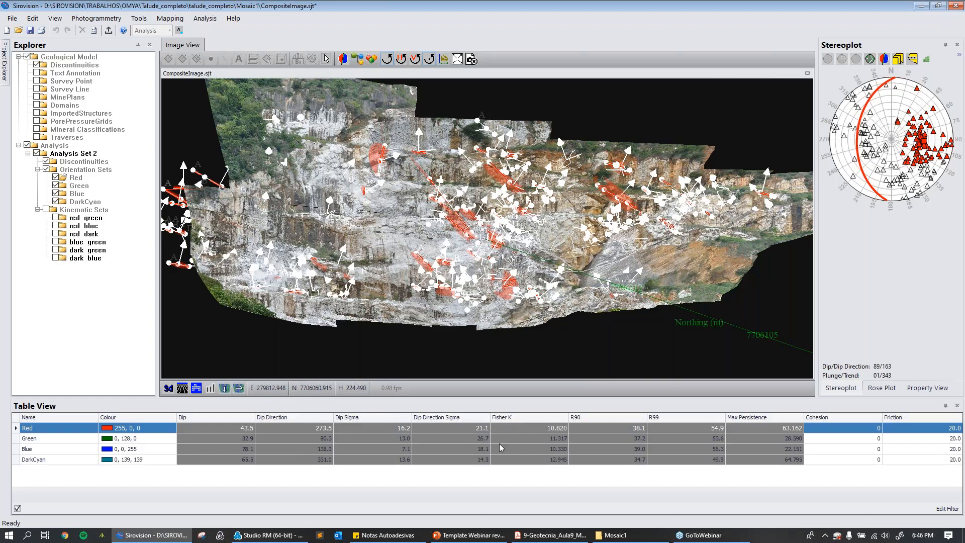
pyautogui.click(759, 430)
pyautogui.click(845, 448)
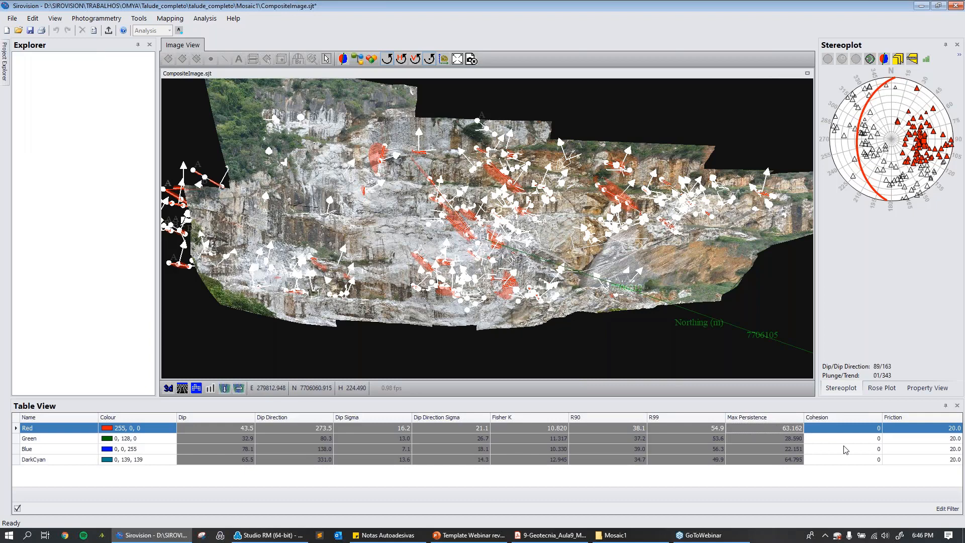
pyautogui.click(779, 427)
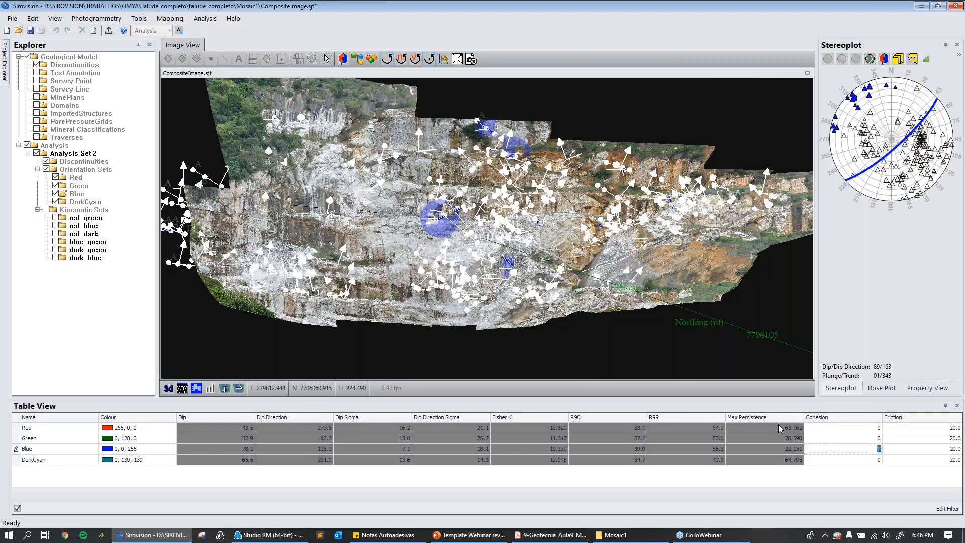
# Open the Set Spacing Distribution chart for the Red set, show its cumulative frequency curve and enlarge the chart window.
pyautogui.click(899, 60)
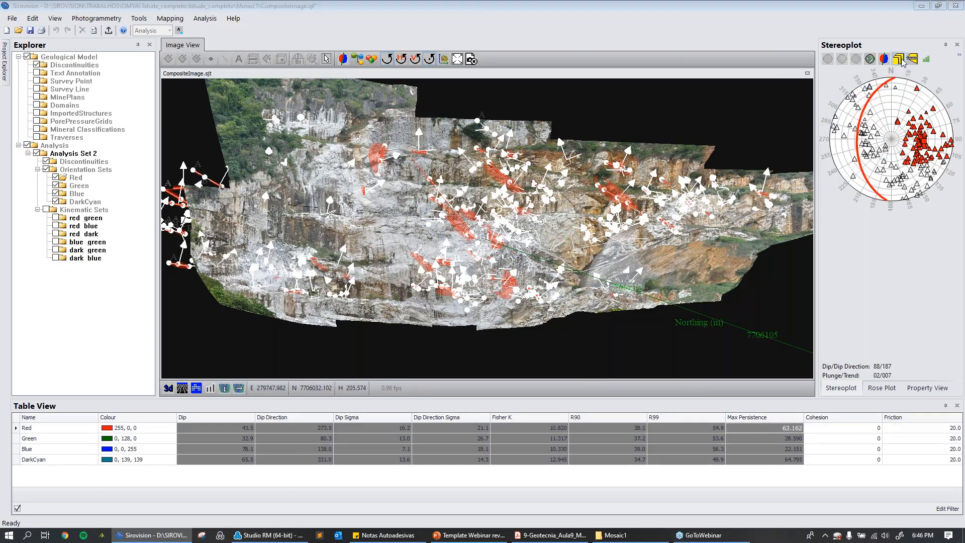
pyautogui.moveTo(373, 126); pyautogui.dragTo(505, 94)
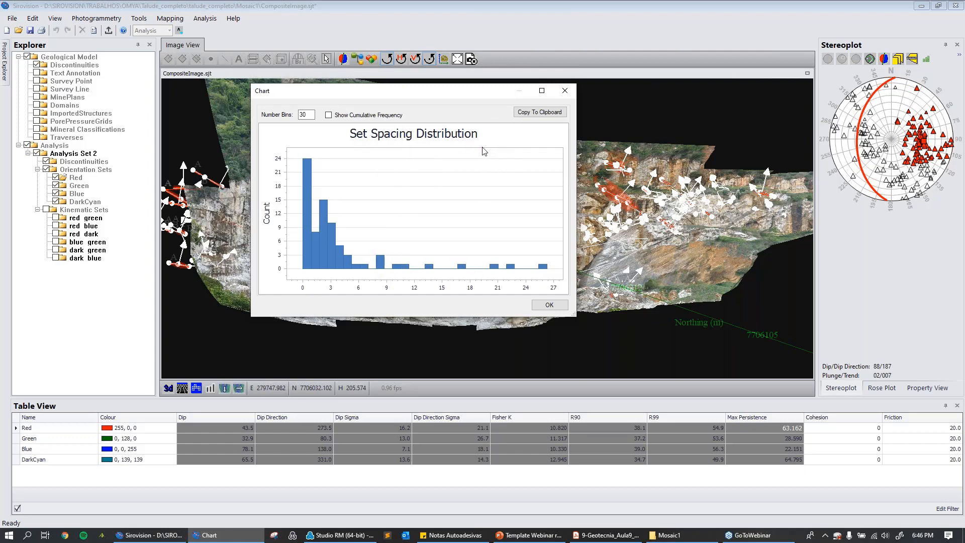
pyautogui.click(329, 115)
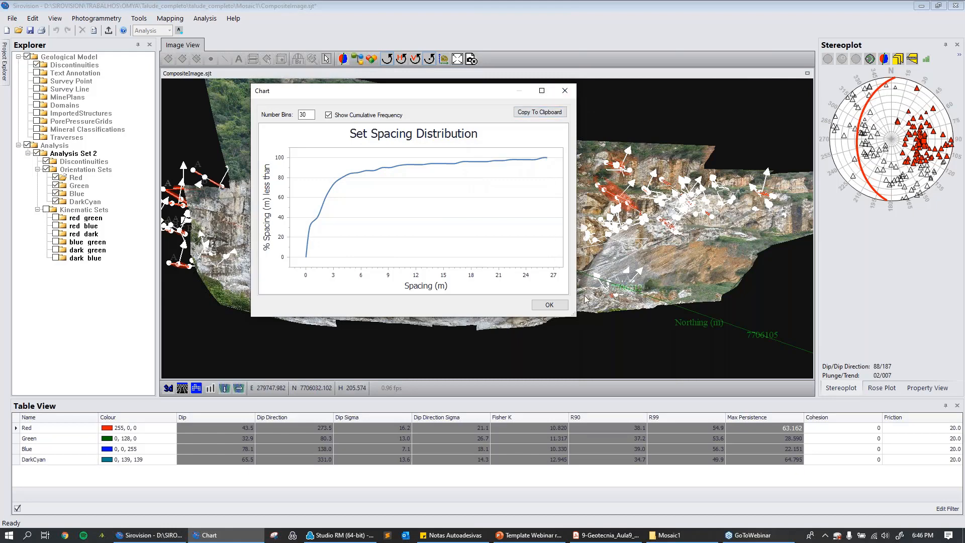
pyautogui.moveTo(575, 309); pyautogui.dragTo(828, 456)
pyautogui.moveTo(612, 91); pyautogui.dragTo(480, 52)
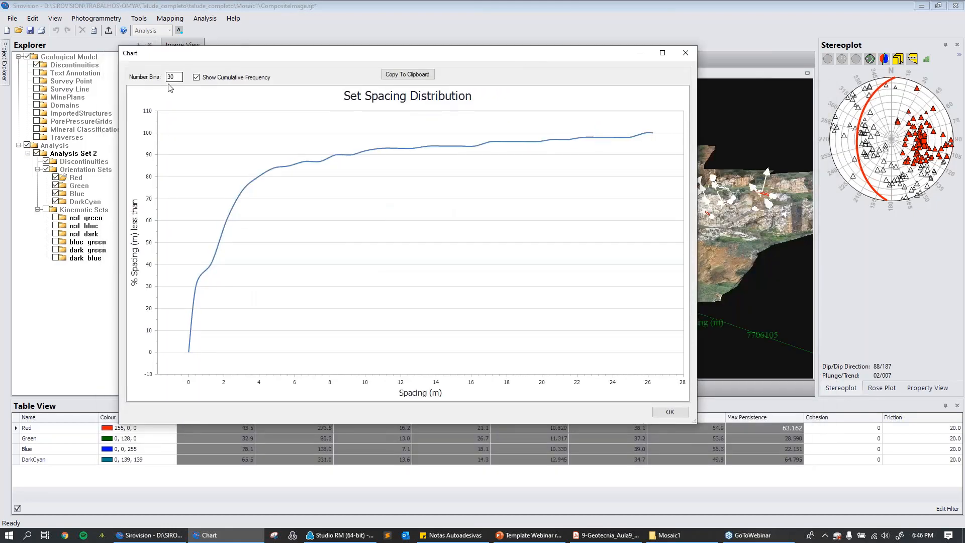
# Return the Red set's spacing chart to its histogram and close it, and examine the set's Persistence Distribution chart.
pyautogui.click(197, 77)
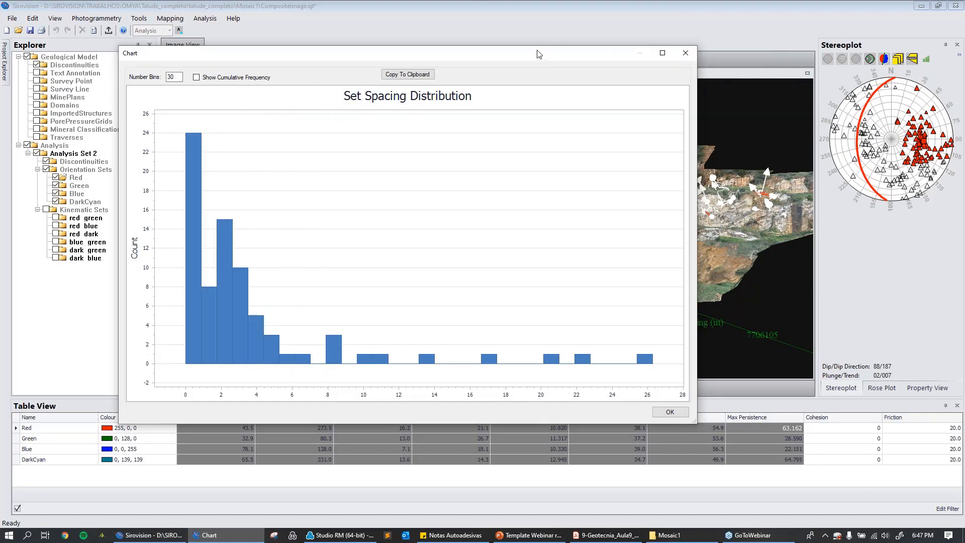
pyautogui.click(685, 53)
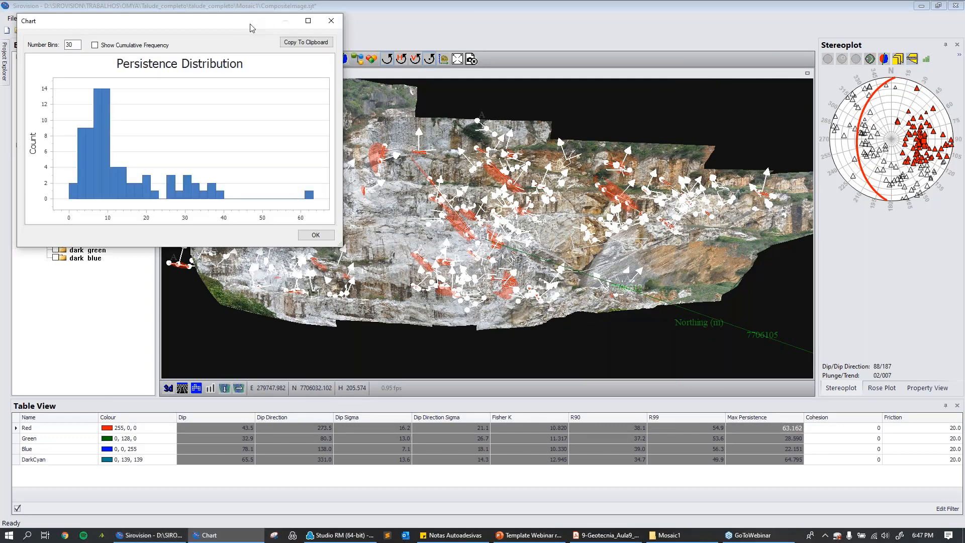
pyautogui.moveTo(250, 24); pyautogui.dragTo(495, 84)
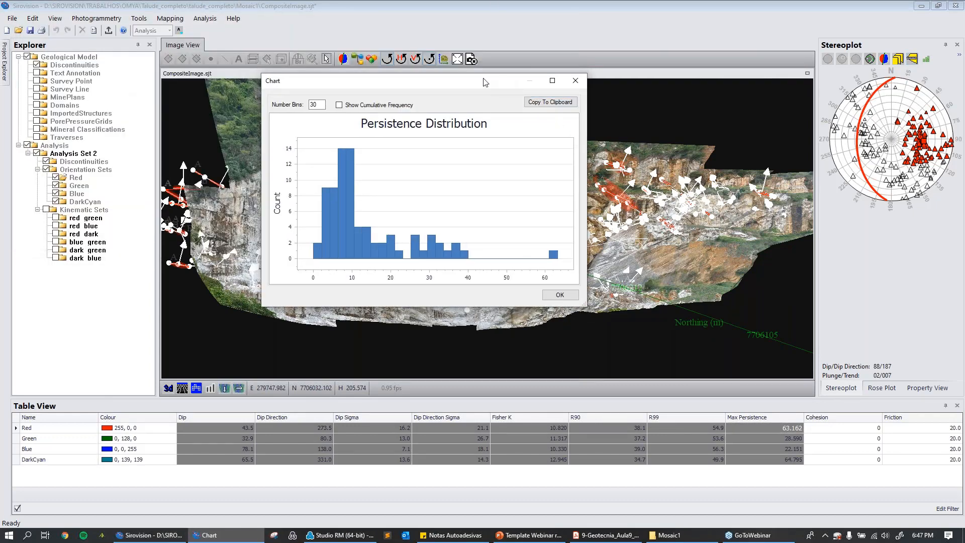
pyautogui.moveTo(482, 87); pyautogui.dragTo(385, 93)
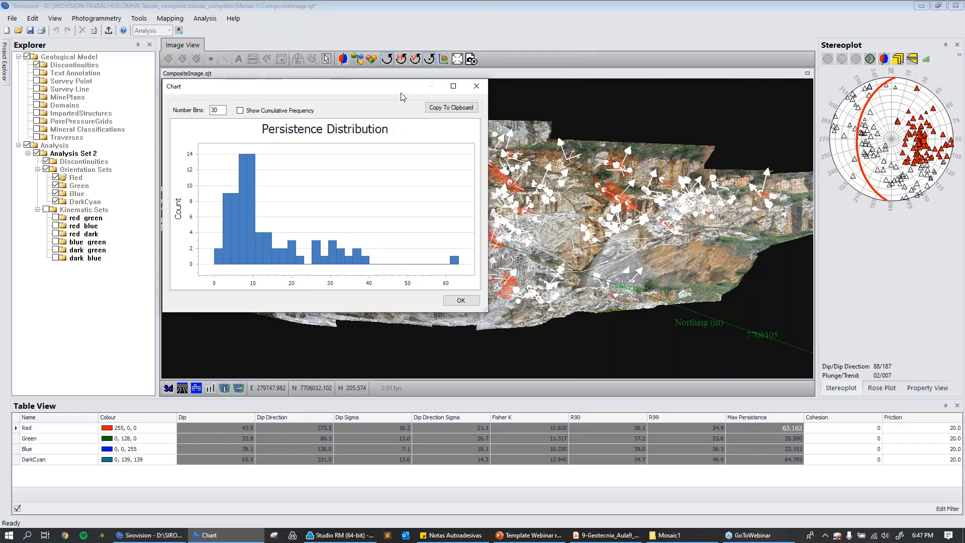
pyautogui.click(478, 87)
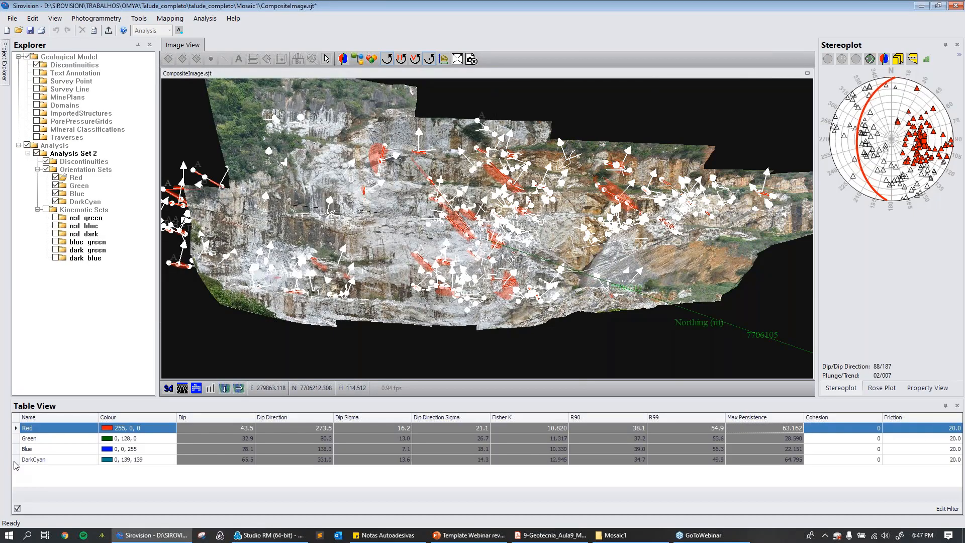
# Select all four orientation sets in the table and examine their Set Spacing Distribution chart.
pyautogui.keyDown('shift'); pyautogui.click(16, 459); pyautogui.keyUp('shift')
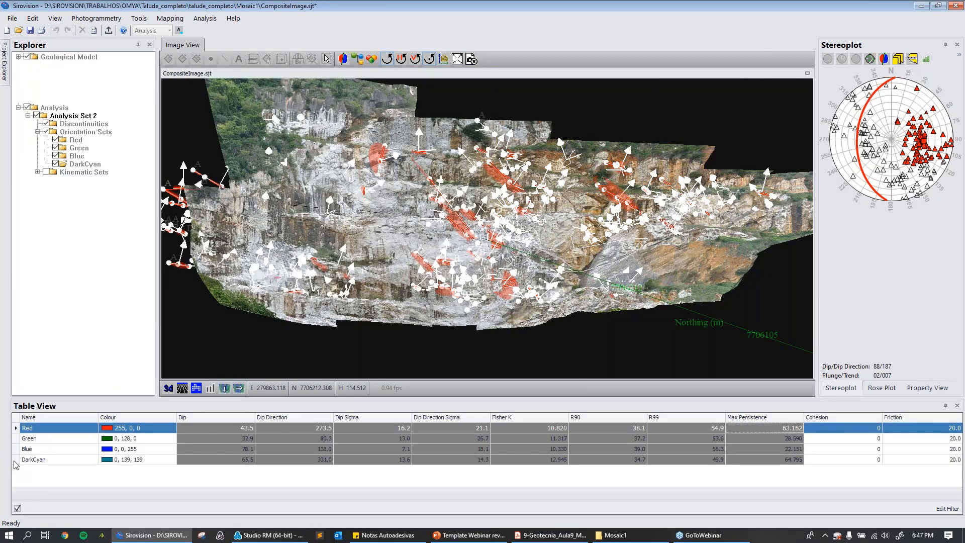
pyautogui.click(900, 60)
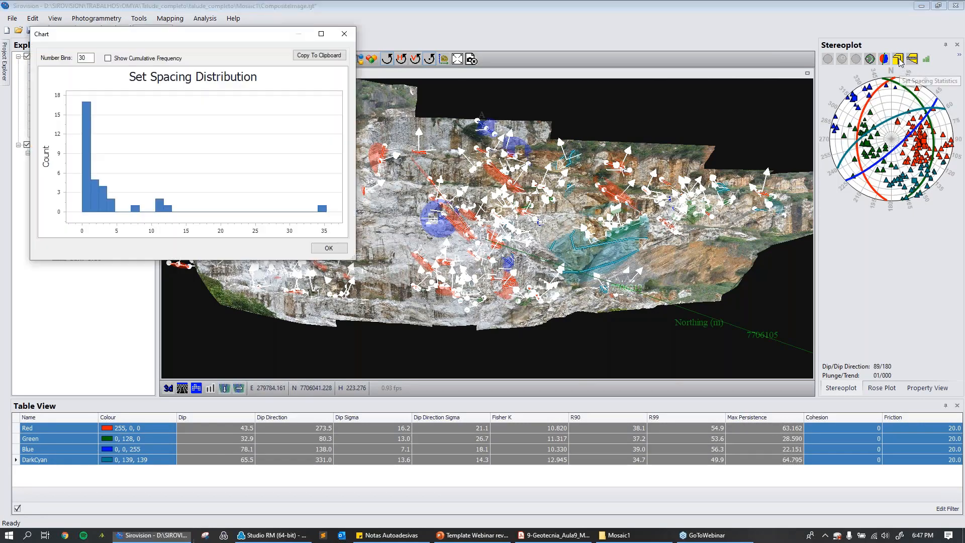
pyautogui.moveTo(243, 41); pyautogui.dragTo(374, 40)
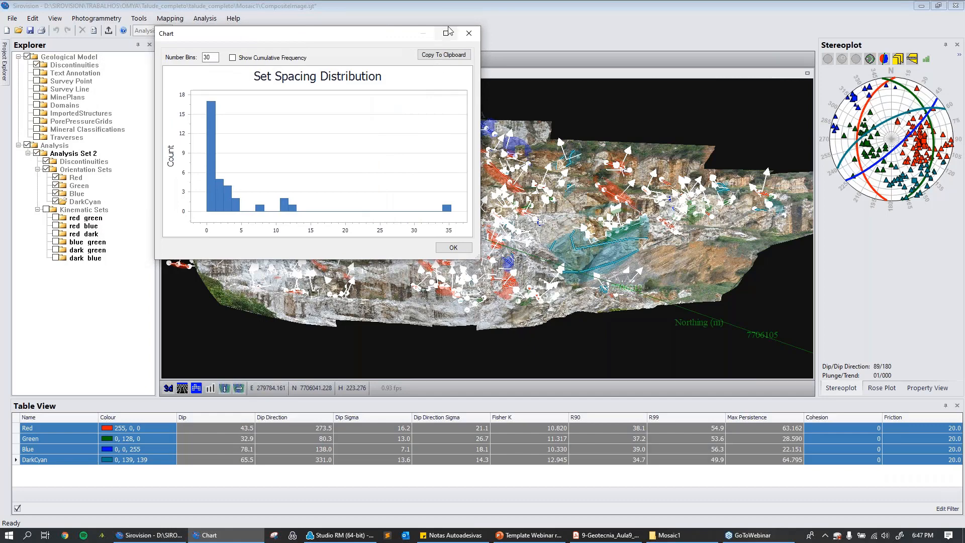
pyautogui.click(469, 33)
# Open the Persistence Distribution chart for the selected sets, enlarge its window to examine the histogram, and close it.
pyautogui.click(913, 60)
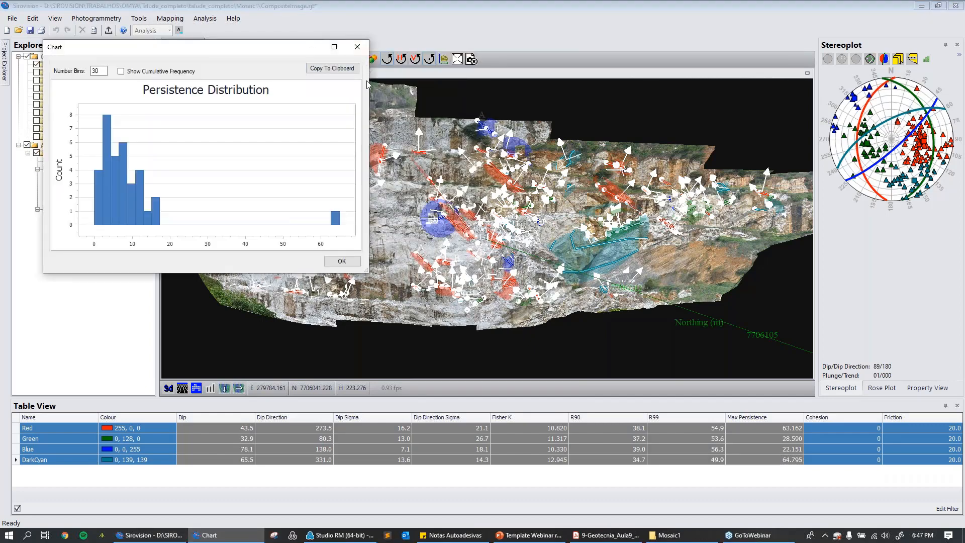
pyautogui.moveTo(369, 91); pyautogui.dragTo(553, 91)
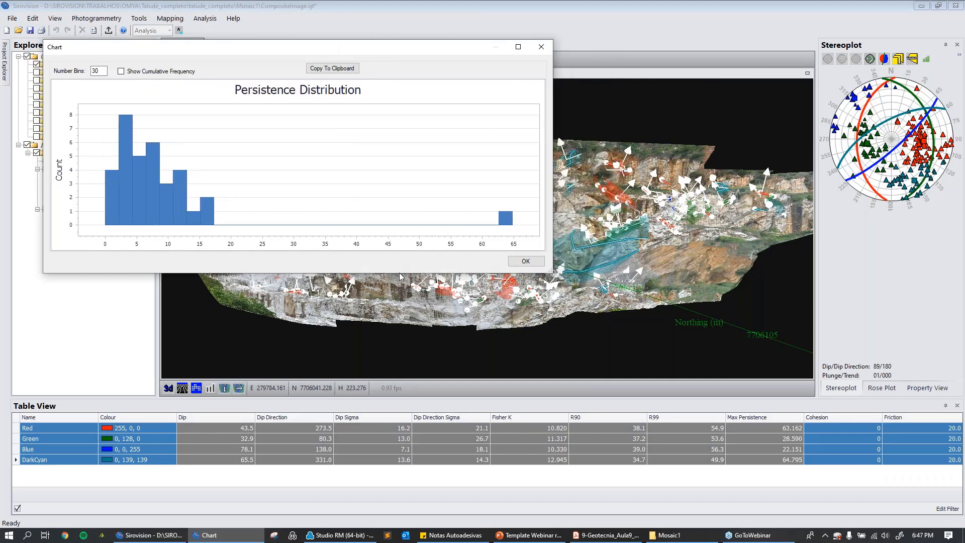
pyautogui.moveTo(401, 274); pyautogui.dragTo(361, 356)
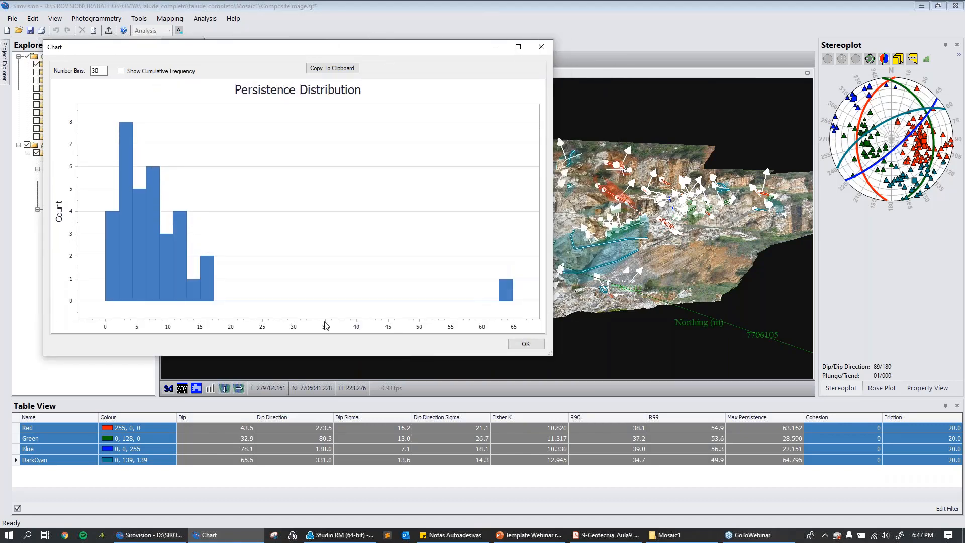
pyautogui.click(541, 46)
# Show the orientation set properties in a wider Property View and examine those of the Green set.
pyautogui.click(928, 388)
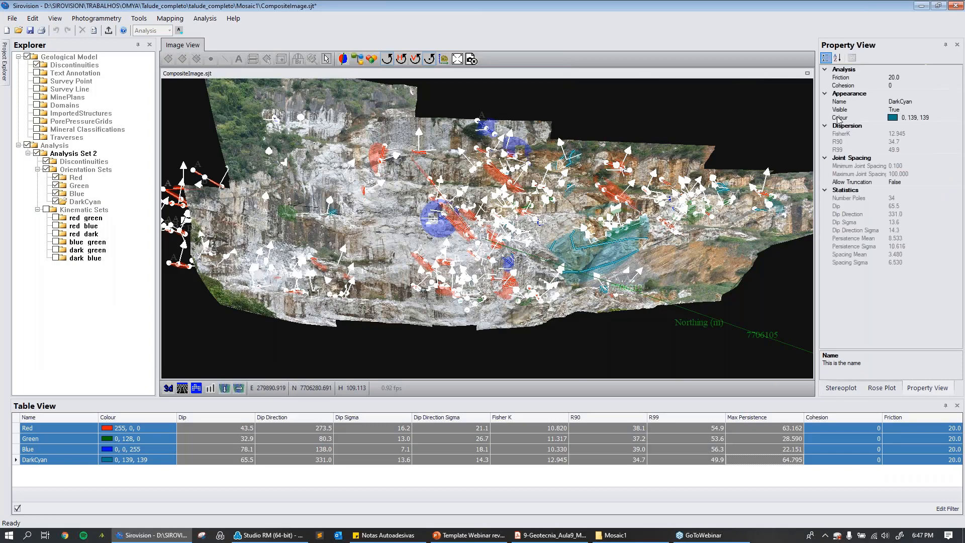
pyautogui.moveTo(817, 121); pyautogui.dragTo(737, 129)
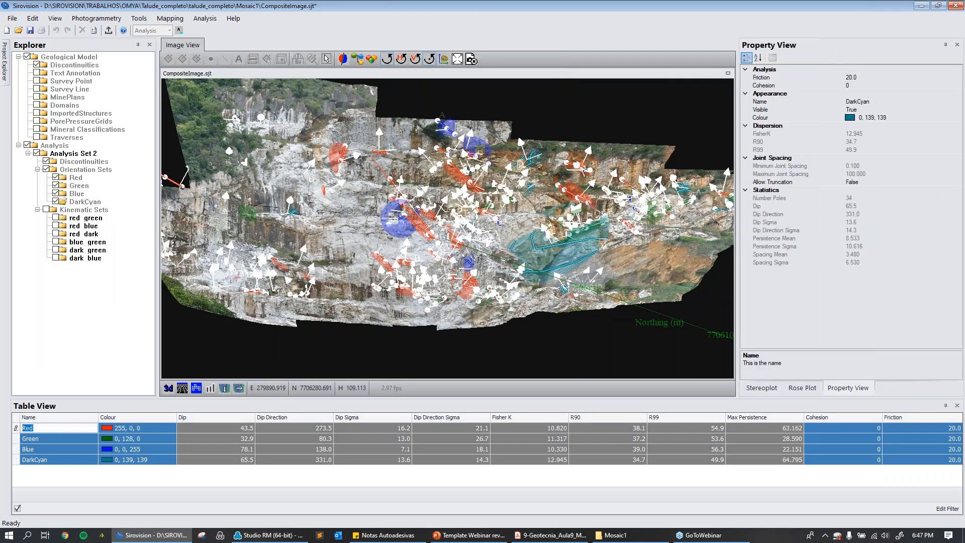
pyautogui.click(17, 440)
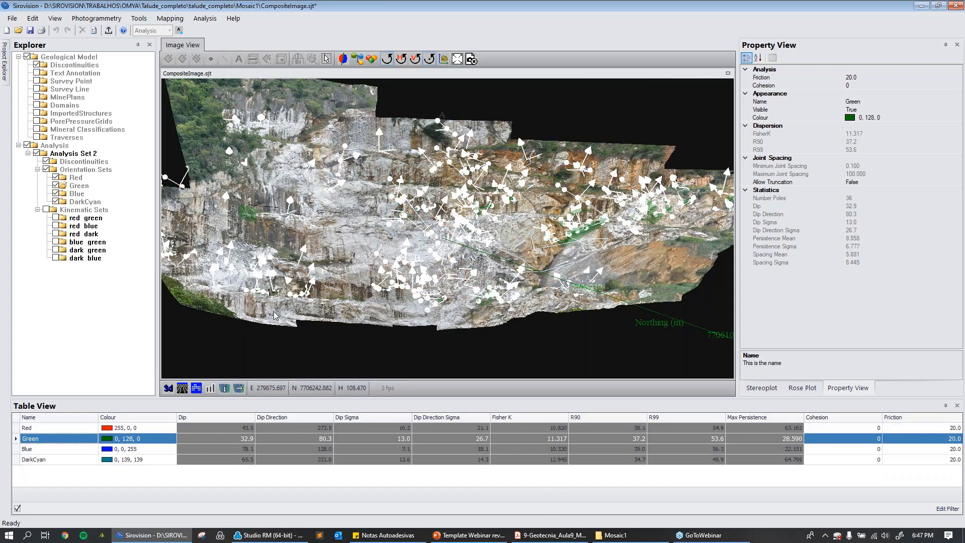
# Hide the analysis discontinuities and the Red, Green and Blue orientation sets so that only DarkCyan is displayed.
pyautogui.click(47, 162)
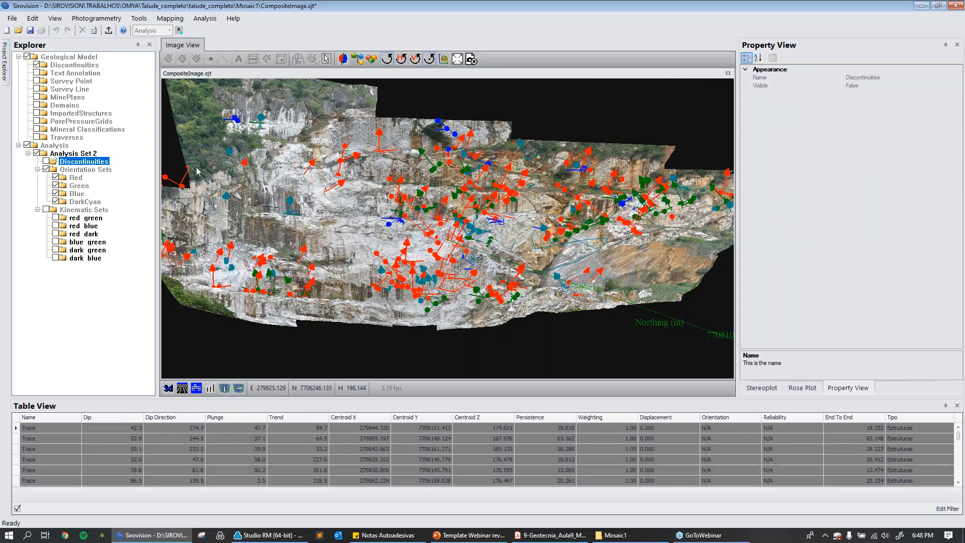
pyautogui.click(47, 169)
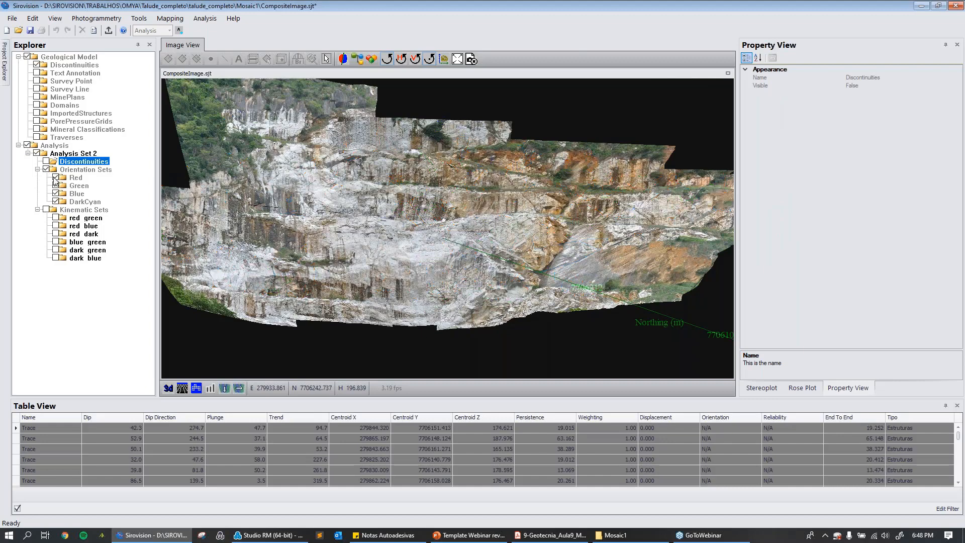
pyautogui.click(56, 185)
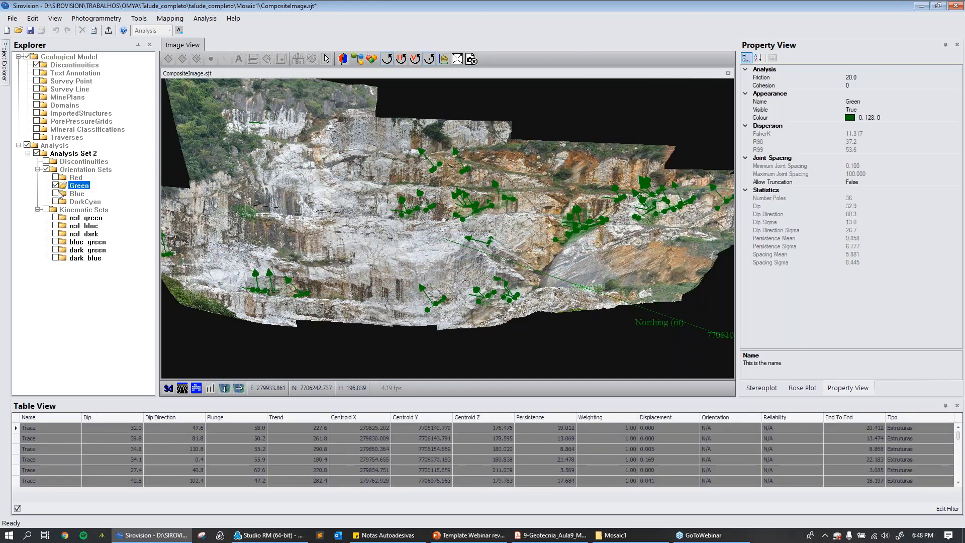
pyautogui.click(56, 186)
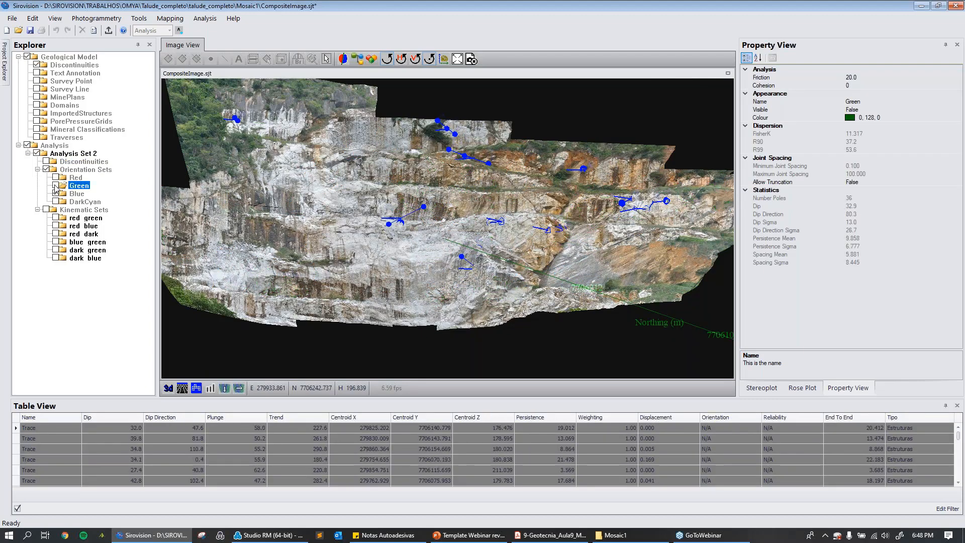
pyautogui.click(55, 186)
pyautogui.click(56, 193)
pyautogui.click(55, 201)
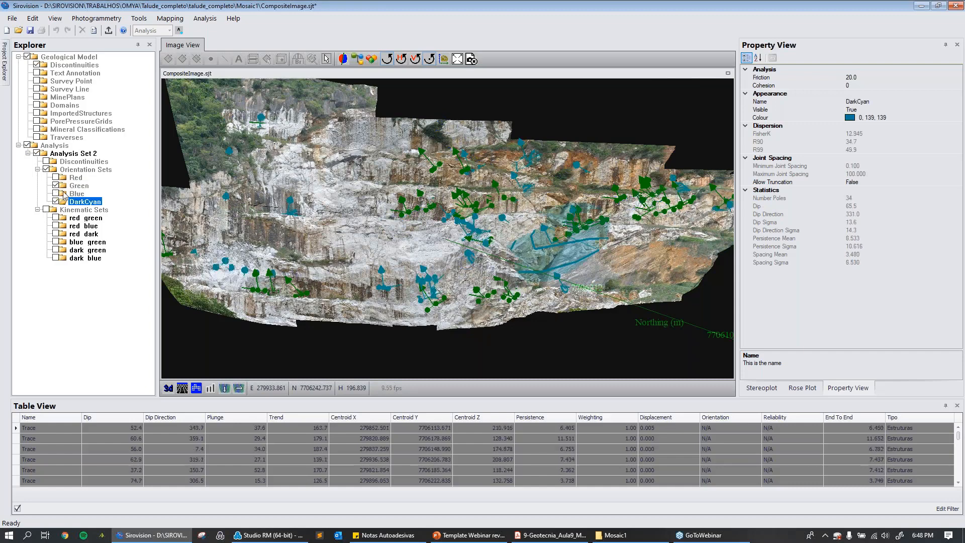
pyautogui.click(56, 186)
# Examine the most persistent DarkCyan trace and the surrounding structures up close on the slope face.
pyautogui.moveTo(576, 233)
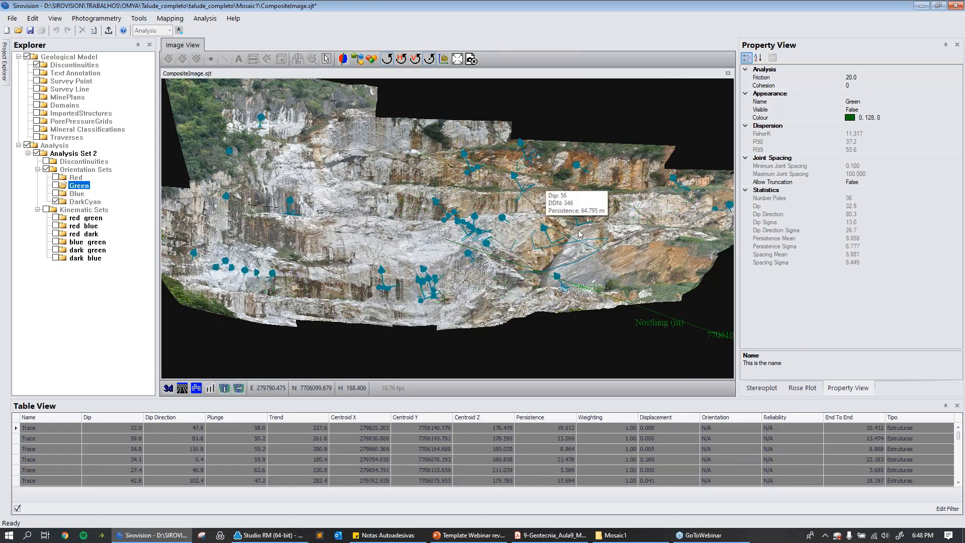
pyautogui.scroll(5, 563, 251)
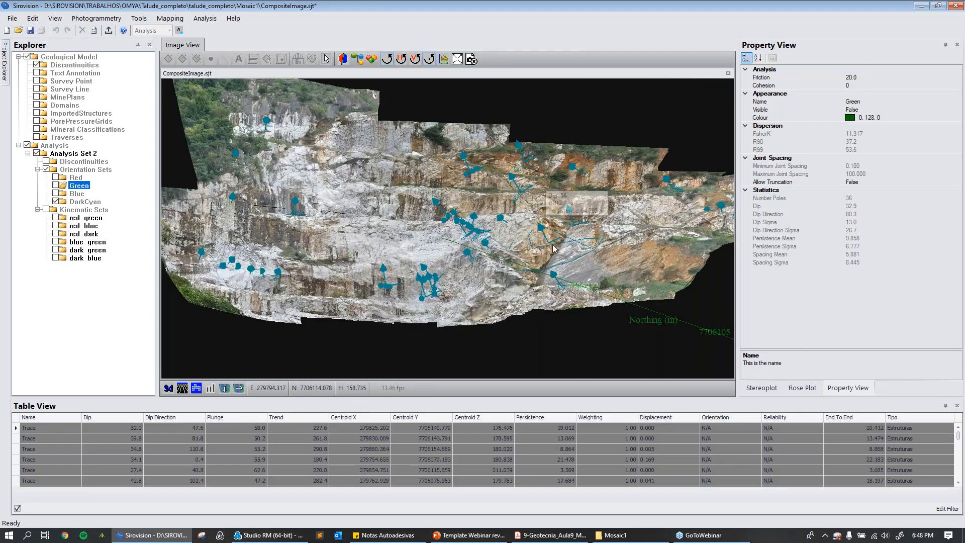
pyautogui.moveTo(548, 267); pyautogui.dragTo(572, 274)
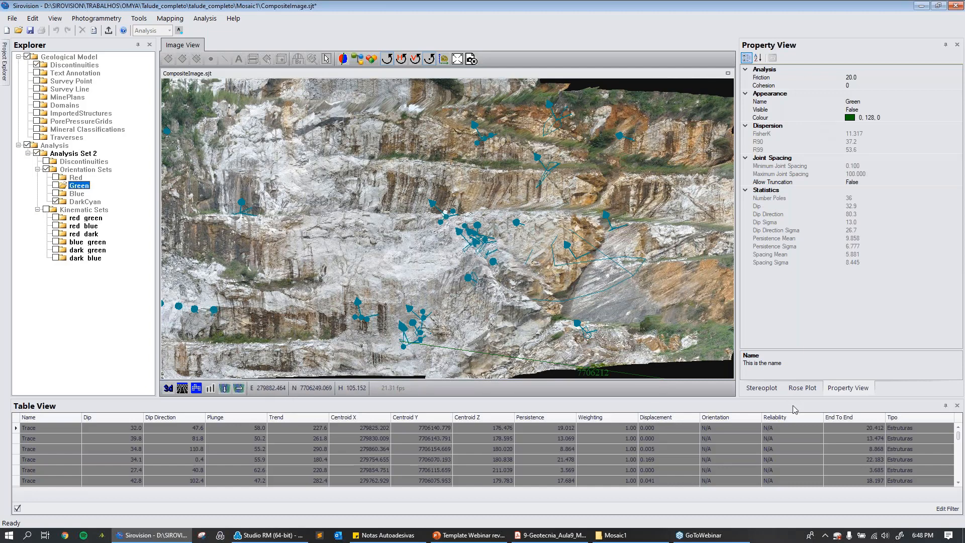
# Undock the Table View as a floating window and enlarge it so that all discontinuity columns are readable.
pyautogui.click(849, 407)
pyautogui.moveTo(826, 413); pyautogui.dragTo(635, 195)
pyautogui.doubleClick(635, 193)
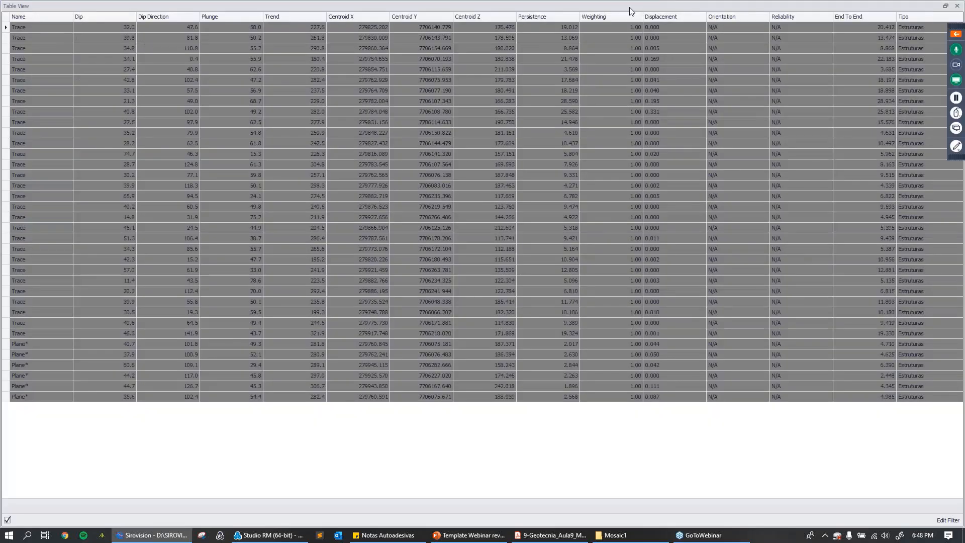
pyautogui.moveTo(629, 7); pyautogui.dragTo(535, 49)
pyautogui.moveTo(589, 75); pyautogui.dragTo(838, 75)
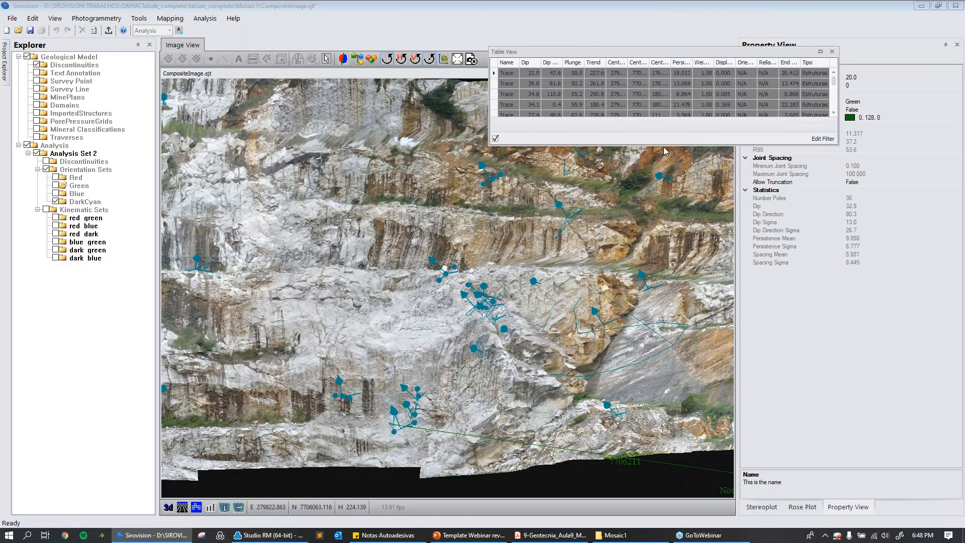
pyautogui.moveTo(665, 144); pyautogui.dragTo(624, 470)
pyautogui.moveTo(491, 221); pyautogui.dragTo(78, 242)
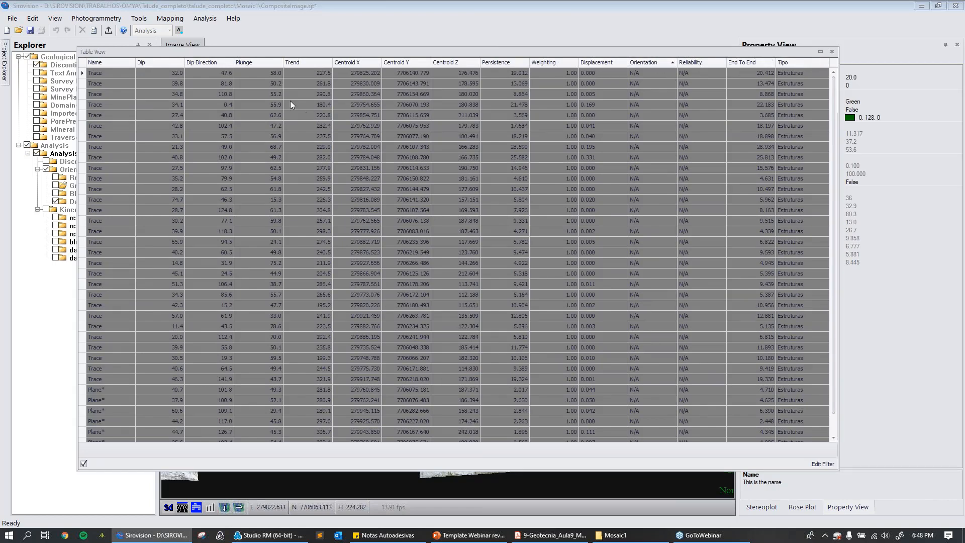
# Sort the Green set's discontinuities by their centroid coordinates, ending with Centroid Z in ascending order.
pyautogui.click(410, 62)
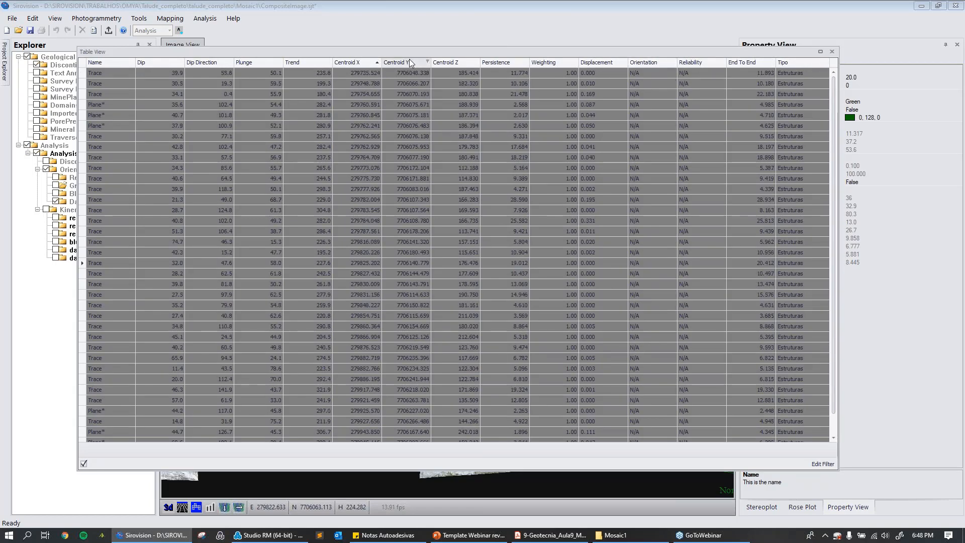
pyautogui.click(437, 63)
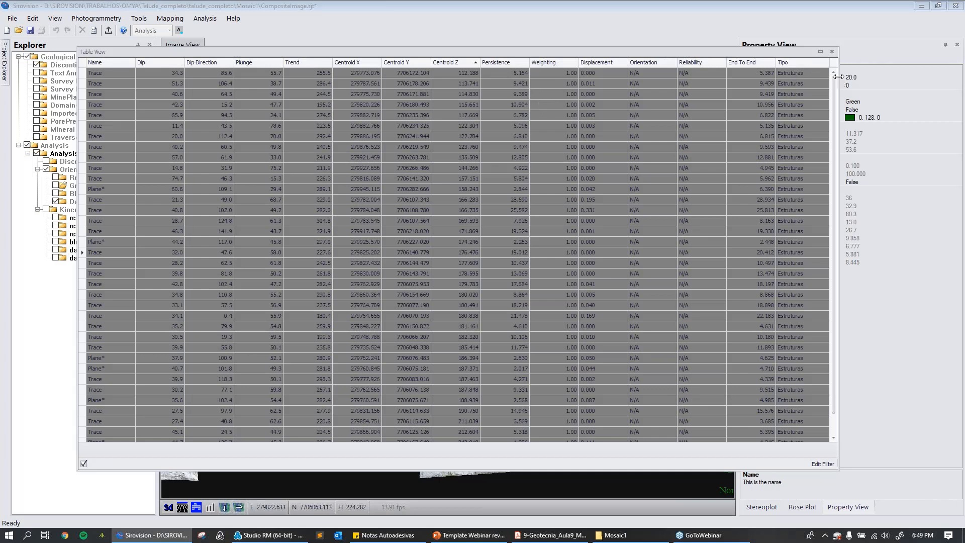
pyautogui.moveTo(838, 77)
pyautogui.mouseDown()
pyautogui.moveTo(874, 86)
pyautogui.moveTo(841, 92)
pyautogui.mouseUp()
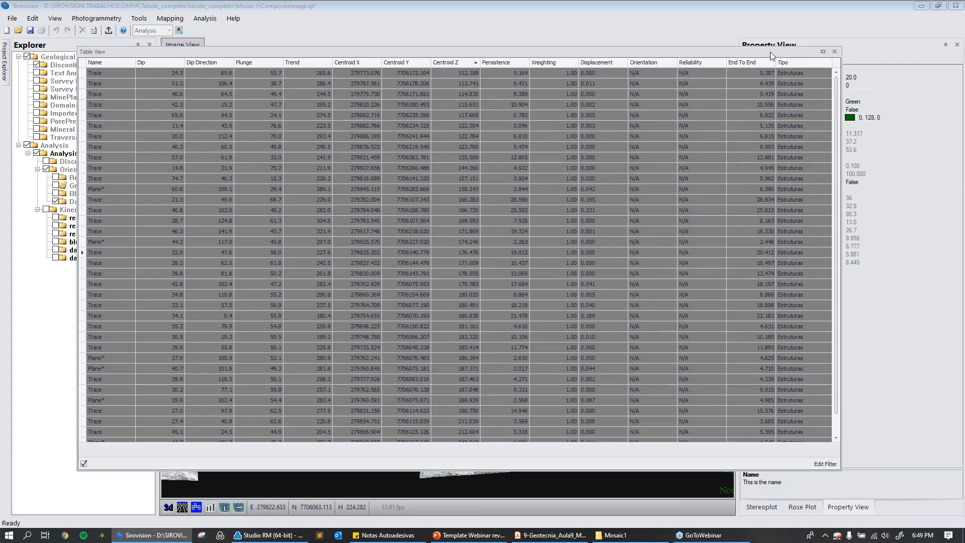
# Dock the Table View beneath the Property View and widen both panels over most of the image area.
pyautogui.moveTo(764, 50); pyautogui.dragTo(848, 293)
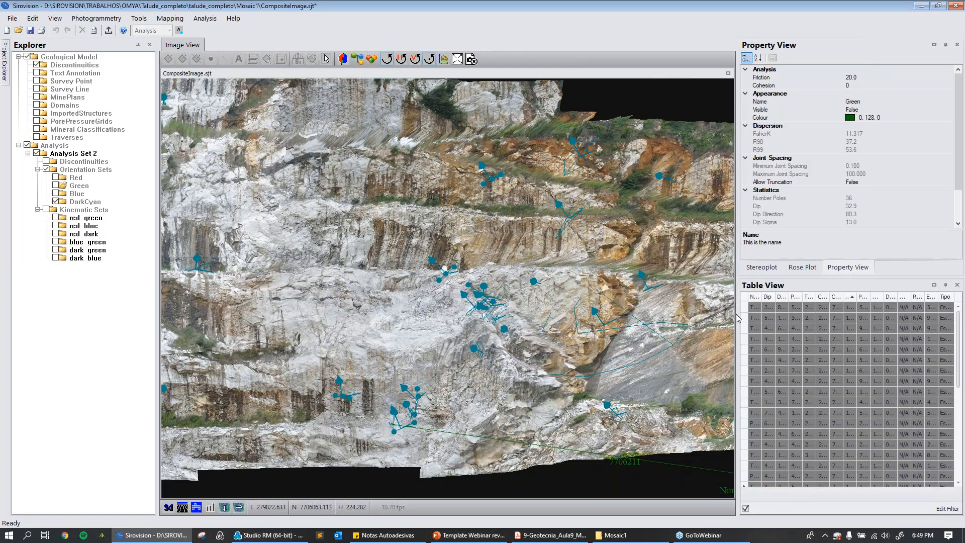
pyautogui.moveTo(743, 323); pyautogui.dragTo(198, 365)
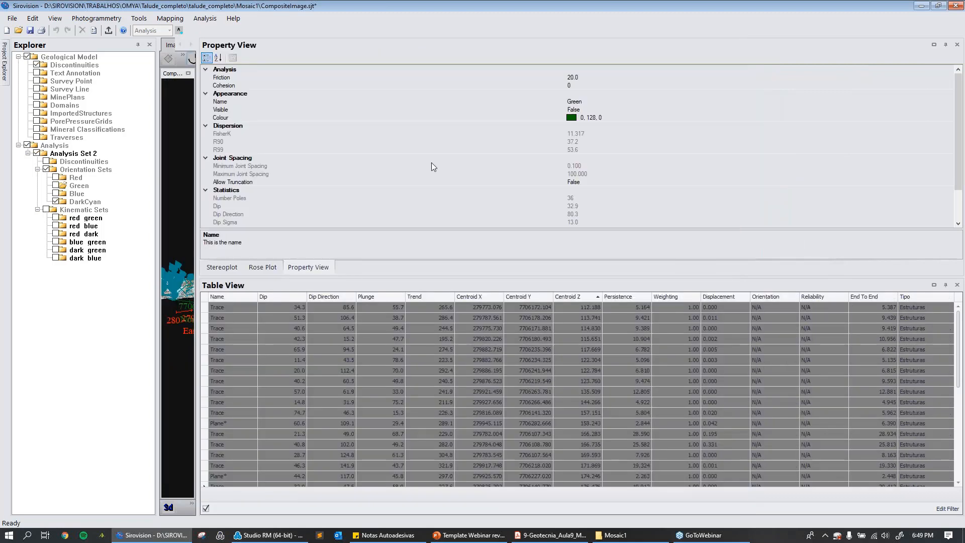
# Examine the DarkCyan set's properties in alphabetical order and by category, ending on its Statistics group.
pyautogui.click(240, 308)
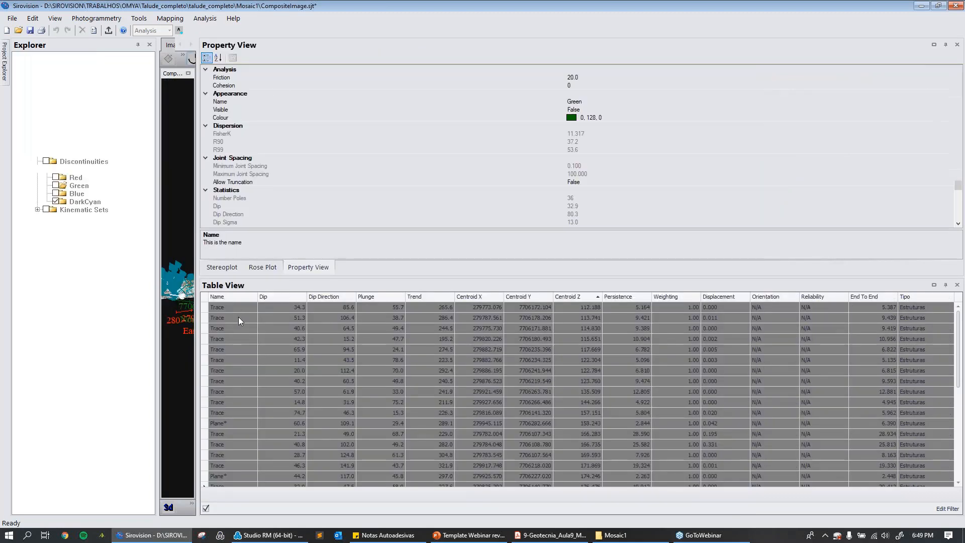
pyautogui.click(83, 202)
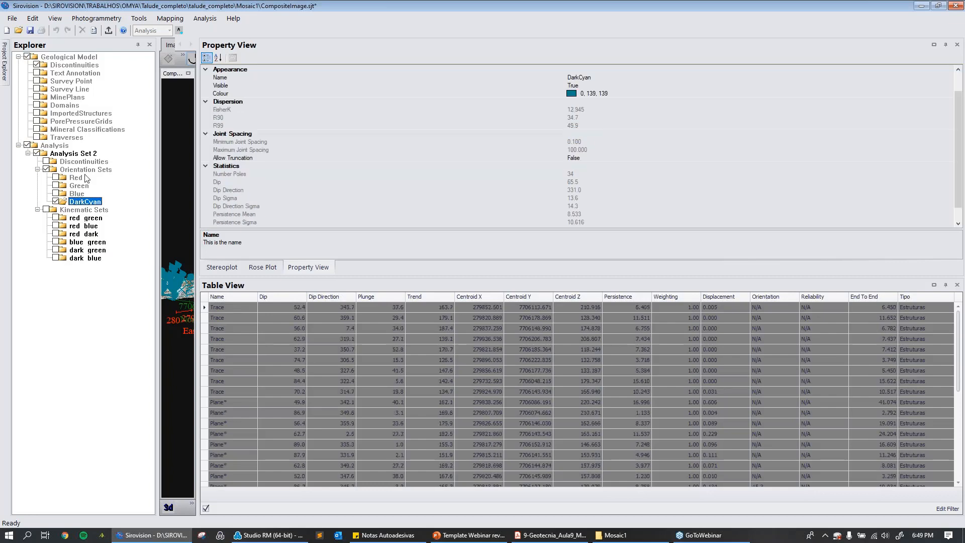
pyautogui.click(219, 58)
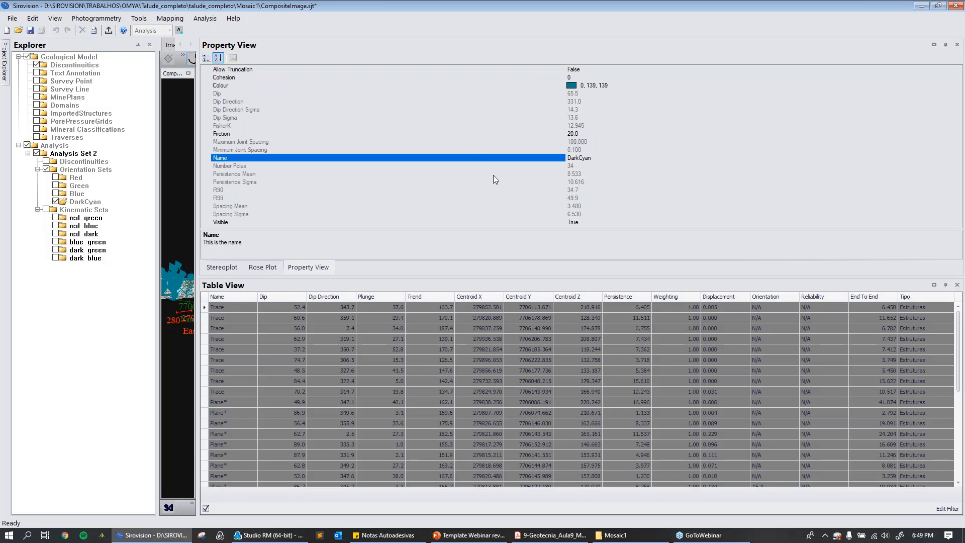
pyautogui.click(207, 58)
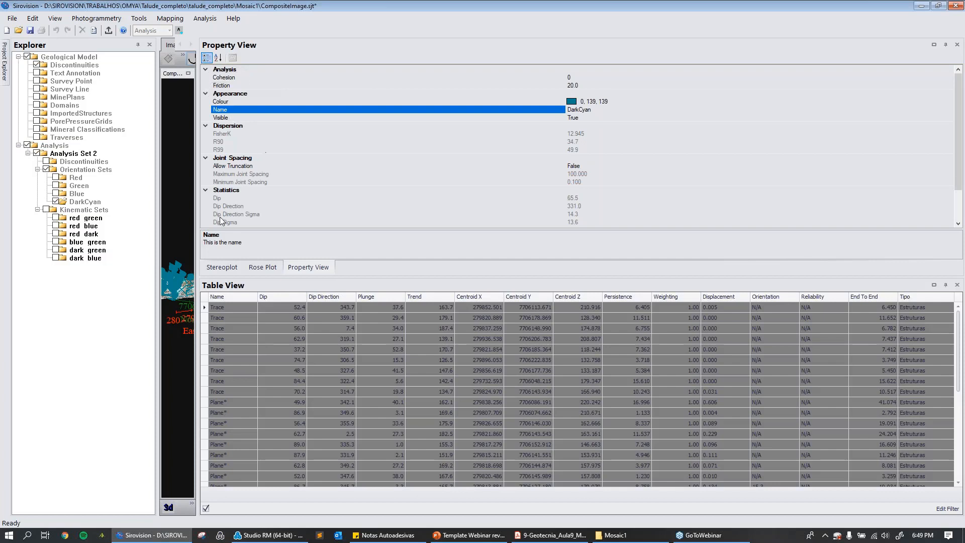
pyautogui.click(232, 191)
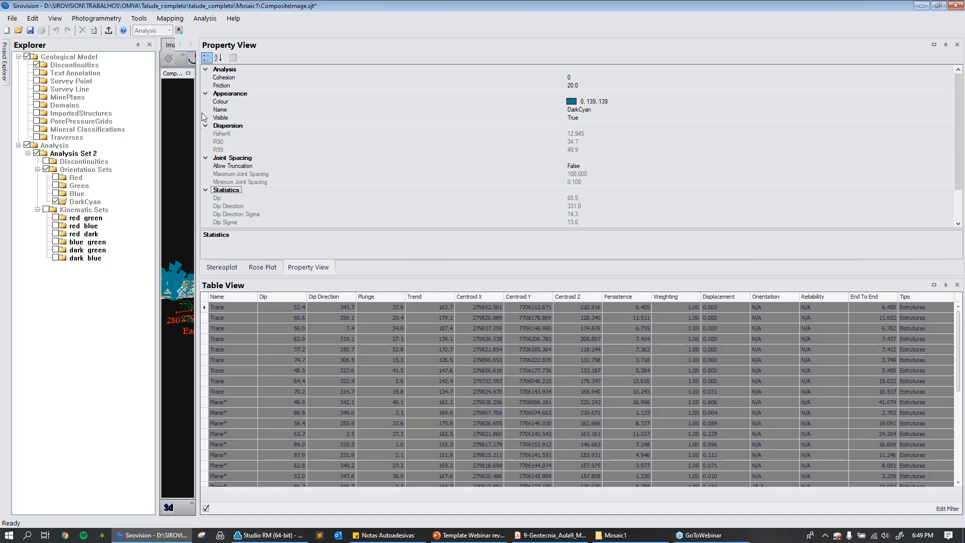
# Narrow the side panels to uncover the slope image and dock the Table View across the full width beneath it.
pyautogui.moveTo(200, 113); pyautogui.dragTo(851, 89)
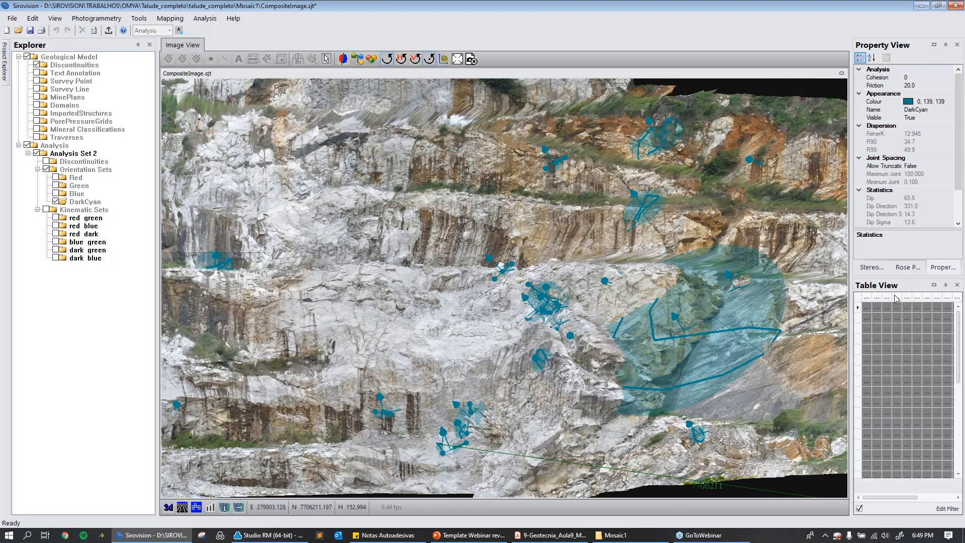
pyautogui.doubleClick(895, 286)
pyautogui.moveTo(646, 342); pyautogui.dragTo(242, 159)
pyautogui.moveTo(449, 157); pyautogui.dragTo(487, 497)
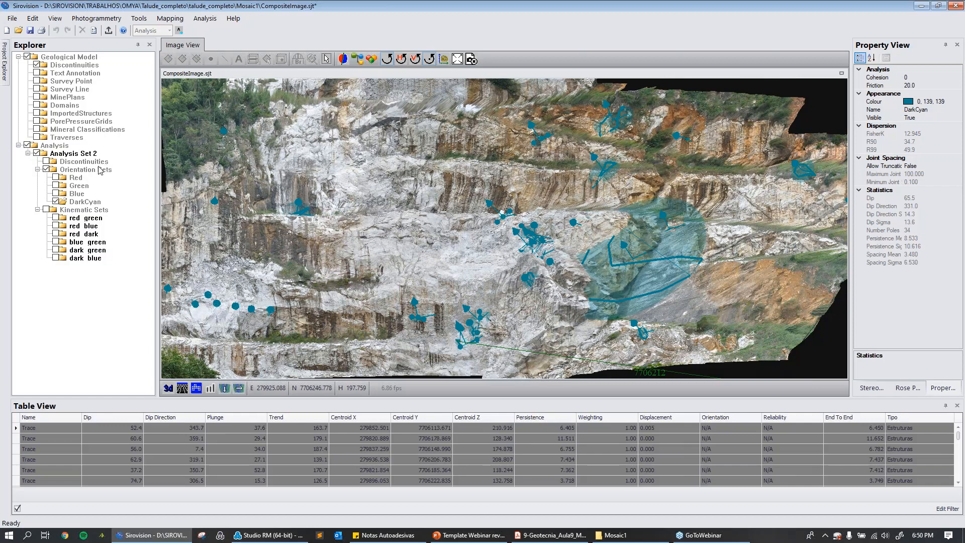
# Display all discontinuities of Analysis Set 2 briefly, and hide them together with the orientation sets.
pyautogui.click(68, 162)
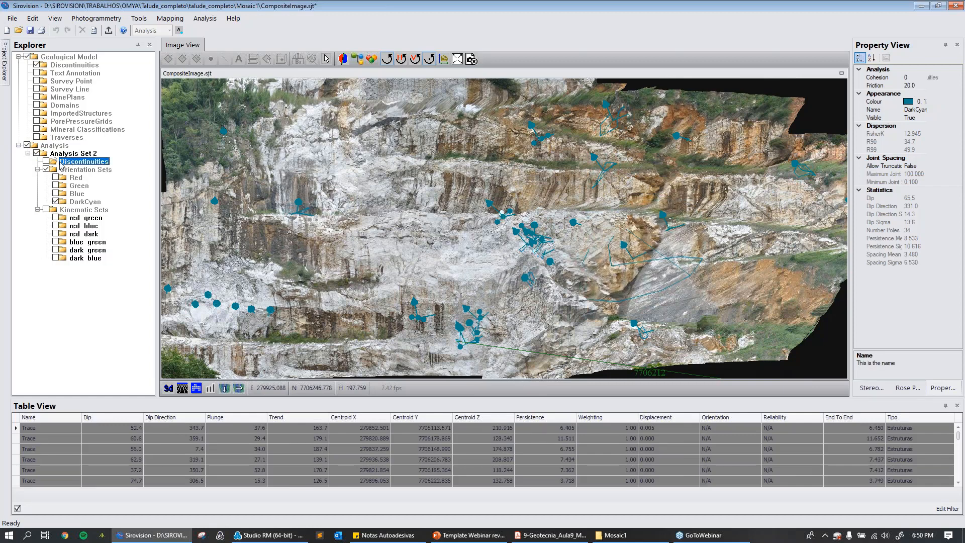
pyautogui.click(46, 162)
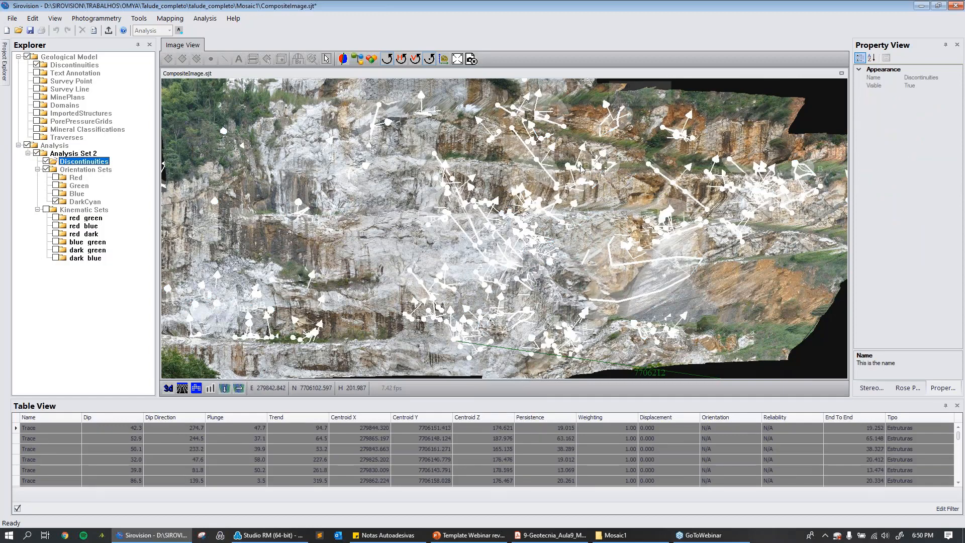
pyautogui.click(47, 162)
pyautogui.click(46, 170)
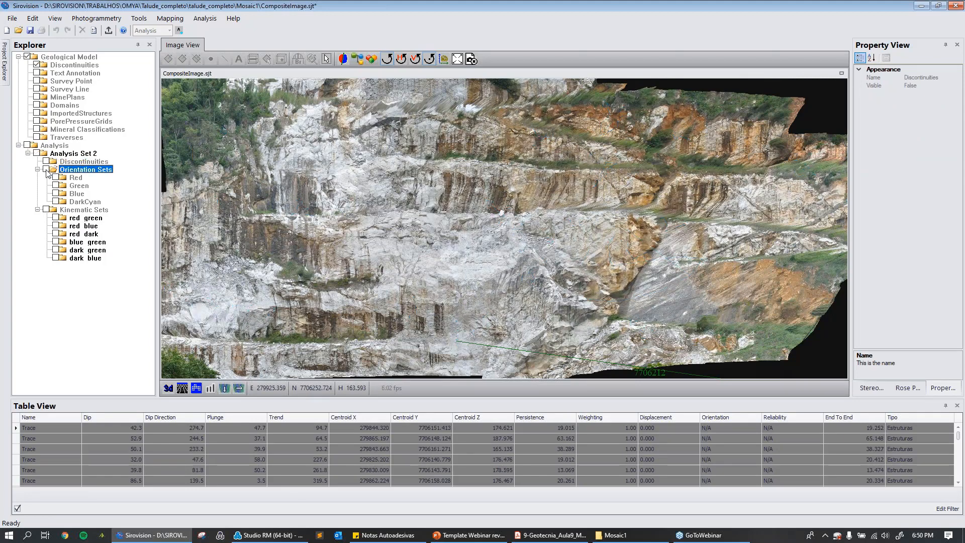
# Display the kinematic sets on the slope and hide all of them except dark_green.
pyautogui.click(46, 210)
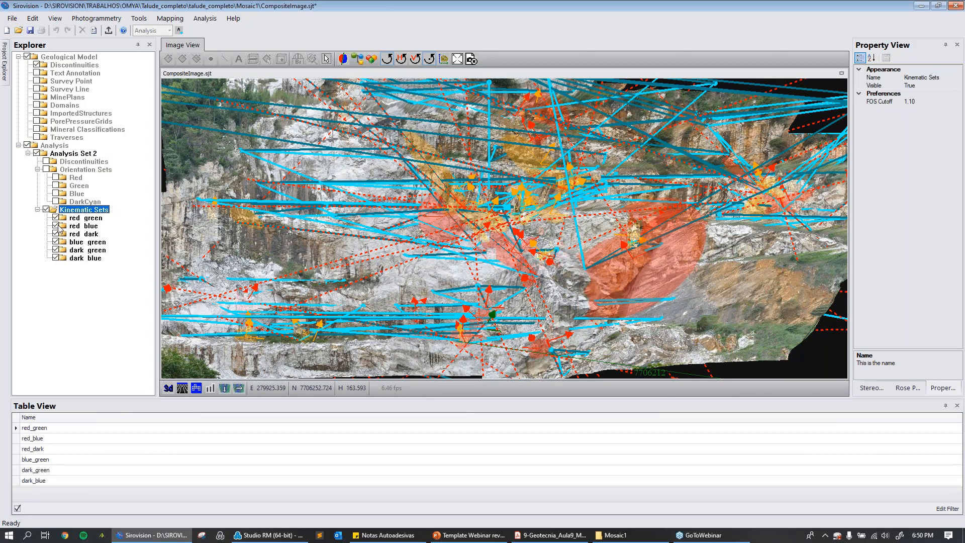
pyautogui.click(56, 226)
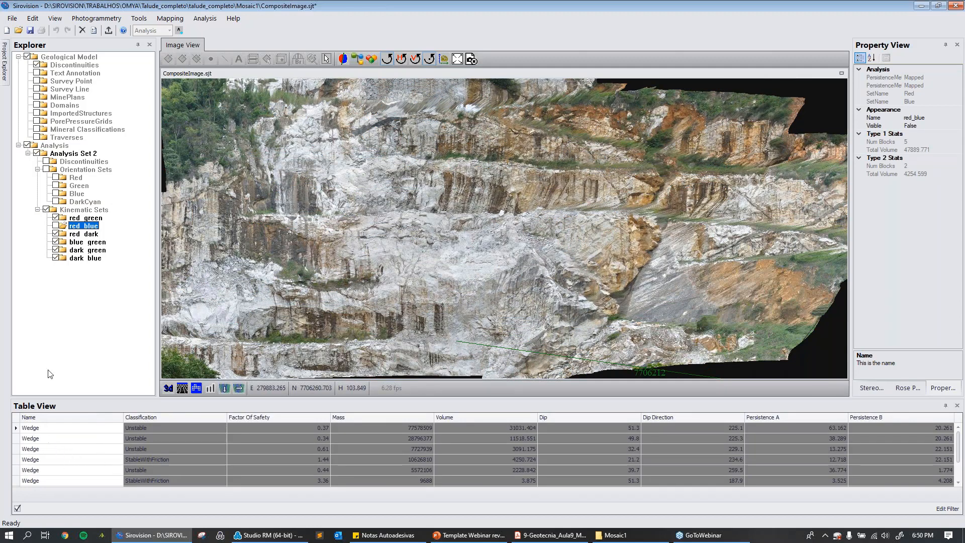
pyautogui.click(56, 218)
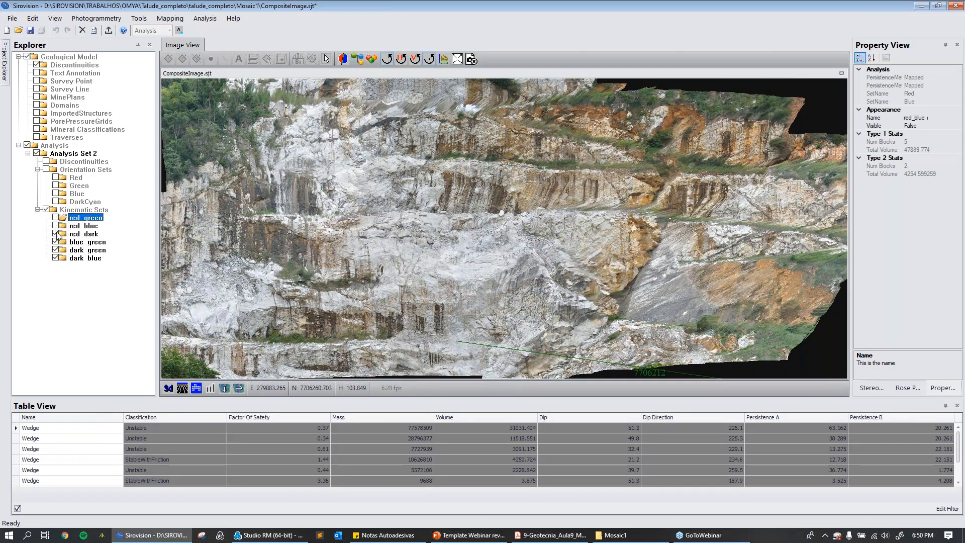
pyautogui.click(56, 234)
pyautogui.click(56, 242)
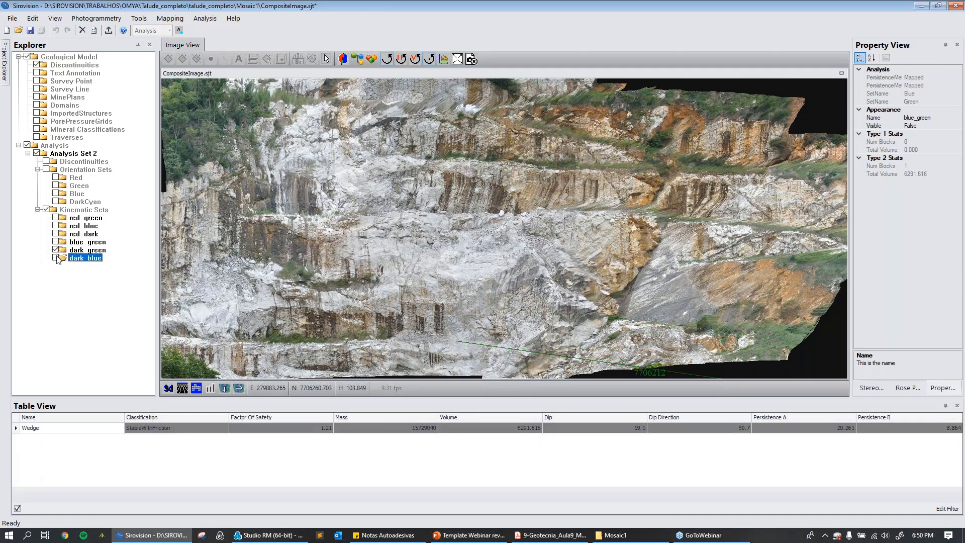
pyautogui.click(56, 258)
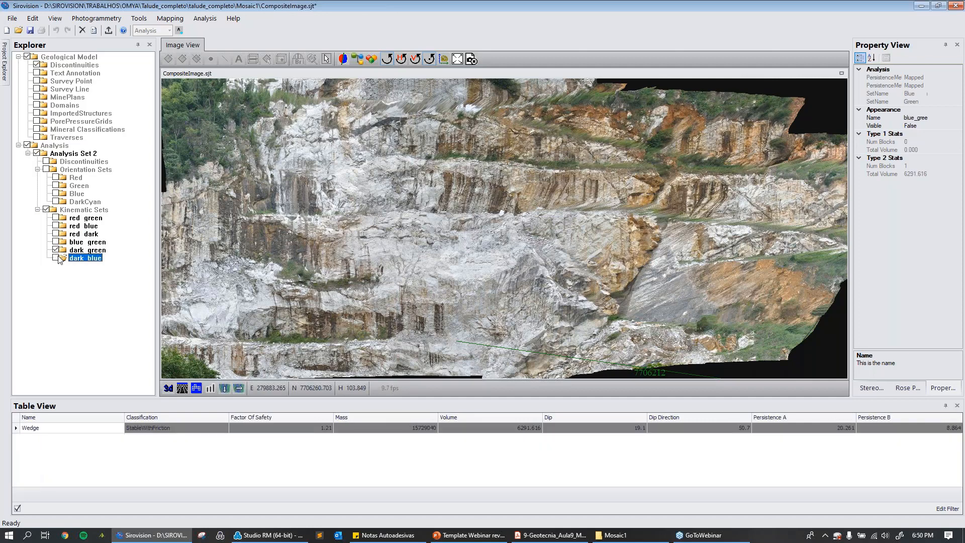
# Open the Stereoplot beside a narrower slope image and switch the displayed kinematic set from dark_green to red_dark, checking dark_blue in between.
pyautogui.click(874, 392)
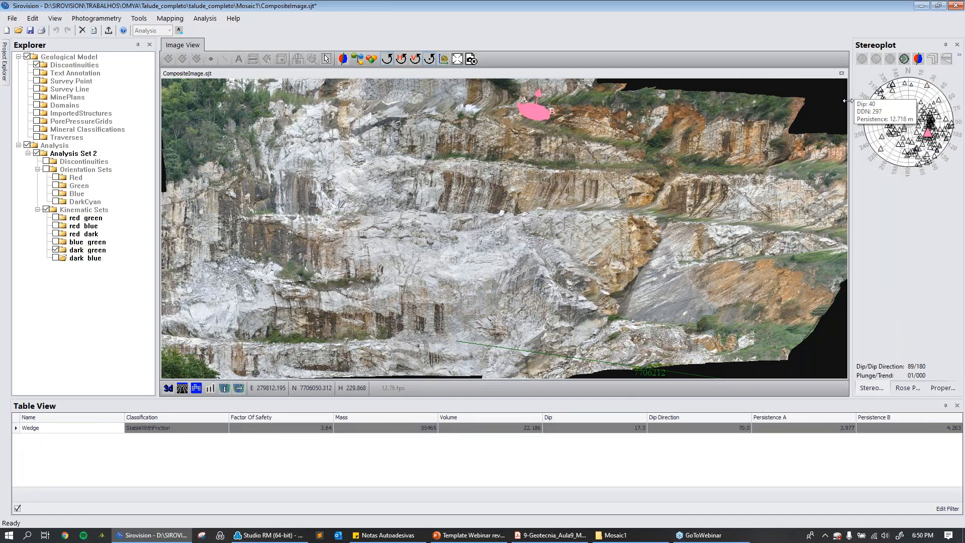
pyautogui.moveTo(841, 104); pyautogui.dragTo(795, 104)
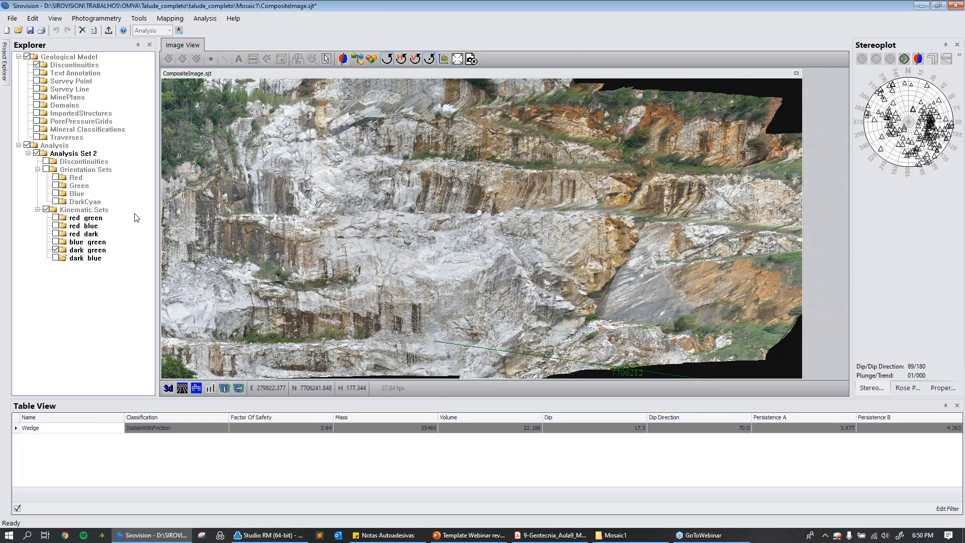
pyautogui.click(56, 250)
pyautogui.click(57, 258)
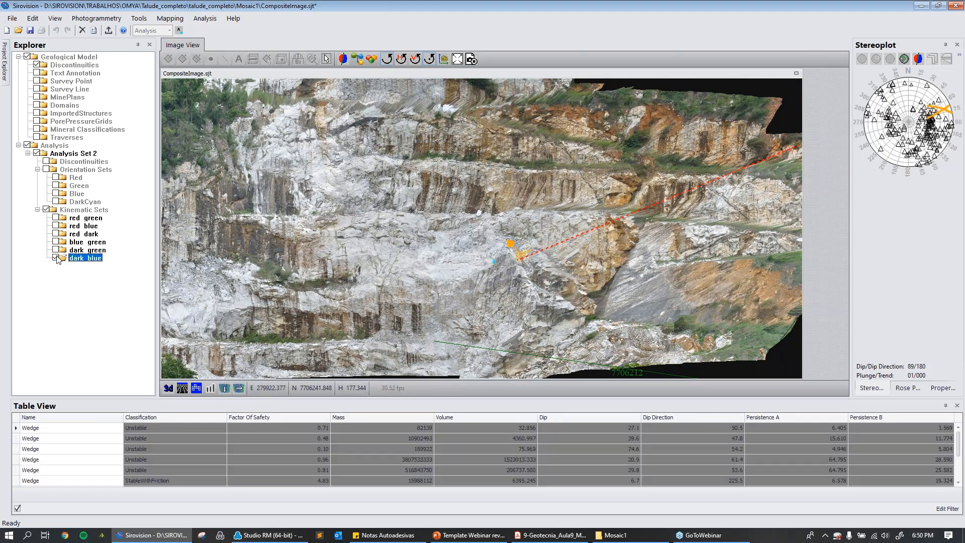
pyautogui.click(56, 258)
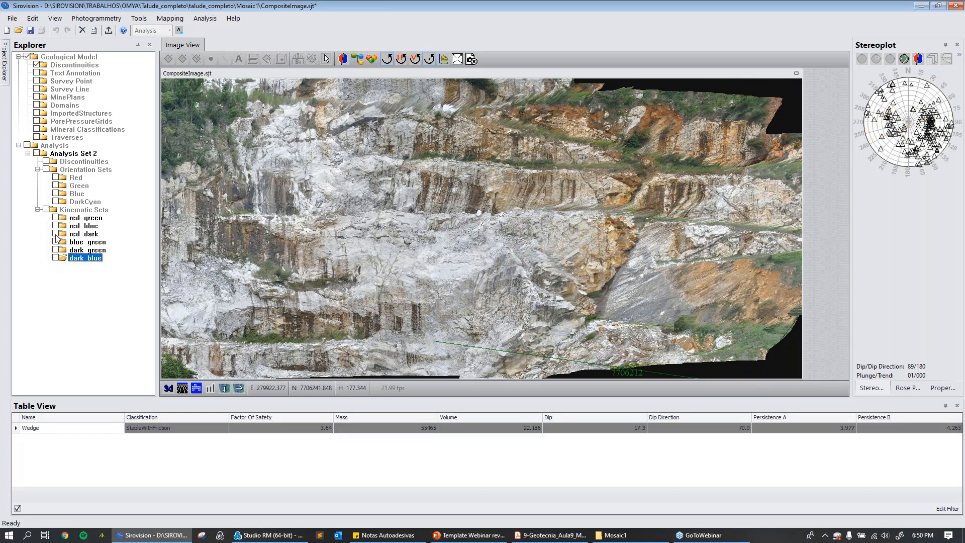
pyautogui.click(56, 234)
# Examine the red_dark wedges across the whole slope, in the stereoplot and in the wedge table.
pyautogui.scroll(2, 491, 211)
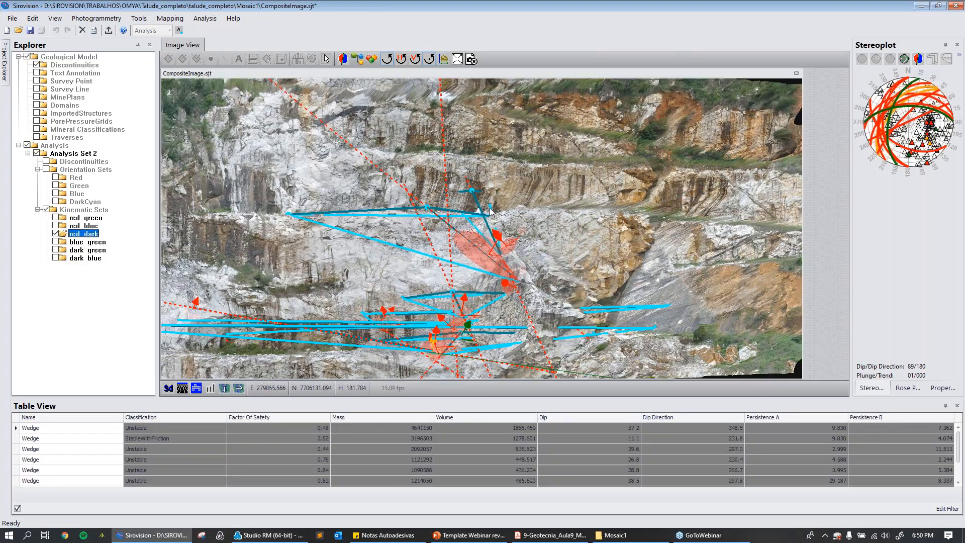
pyautogui.scroll(-3, 503, 217)
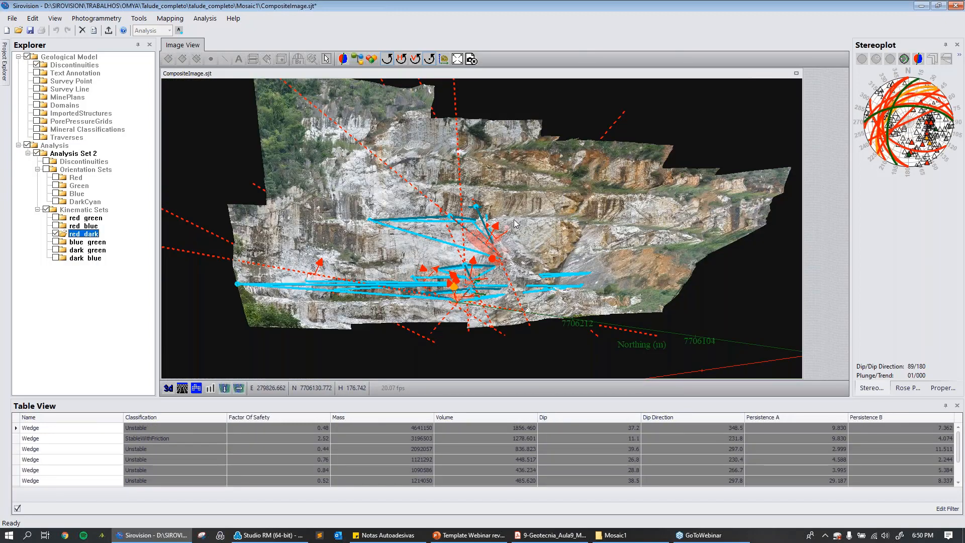
pyautogui.moveTo(901, 89)
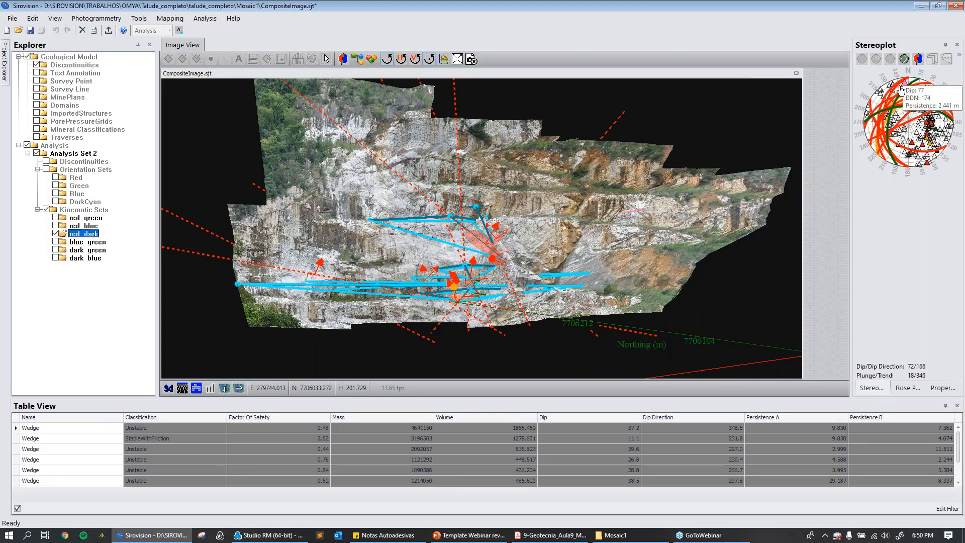
pyautogui.moveTo(872, 138)
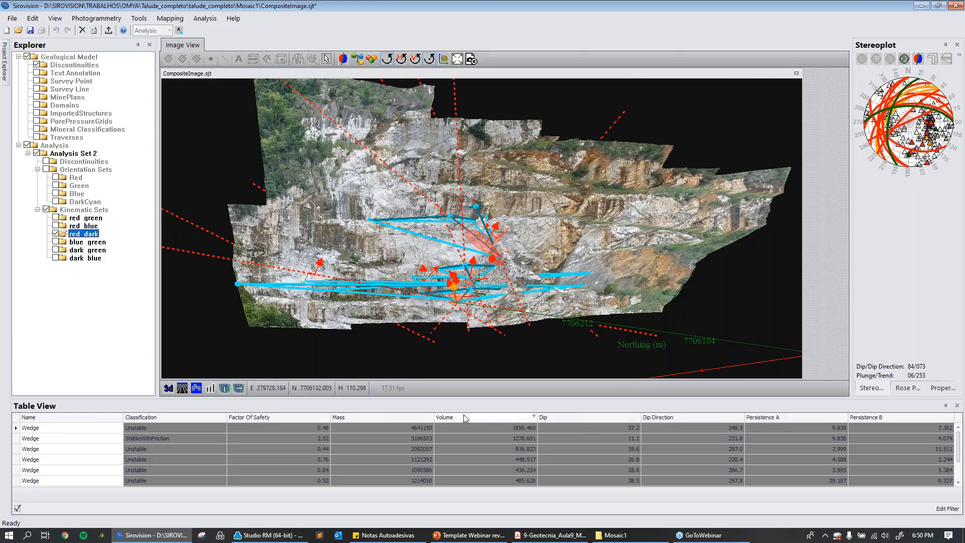
pyautogui.scroll(-3, 439, 352)
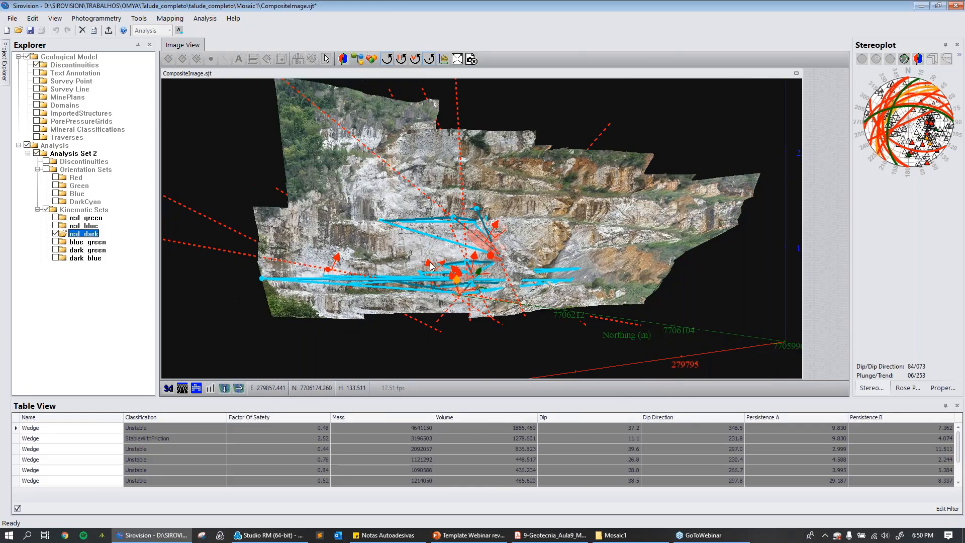
pyautogui.scroll(5, 474, 286)
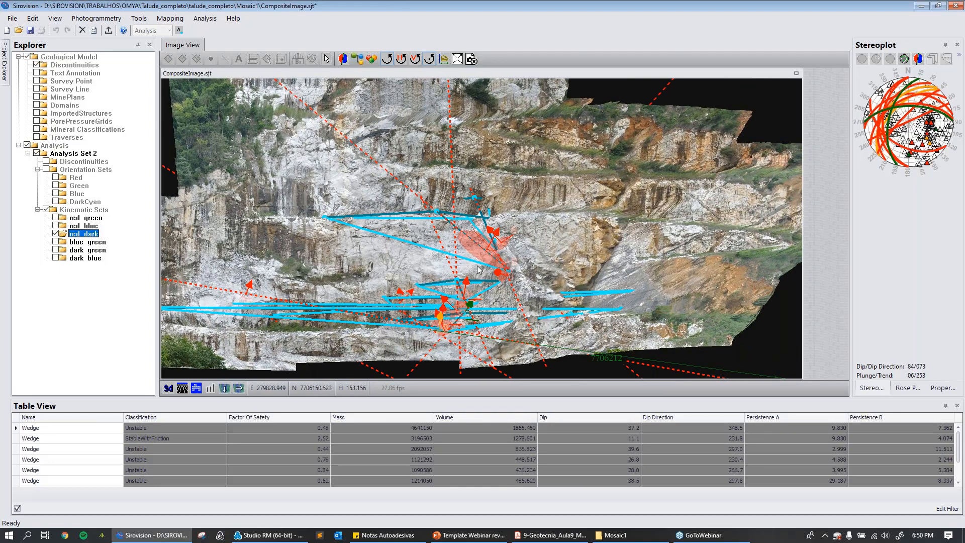
# Inspect the large red wedge in the middle of the slope up close, including its mass, volume and factor of safety.
pyautogui.scroll(3, 474, 286)
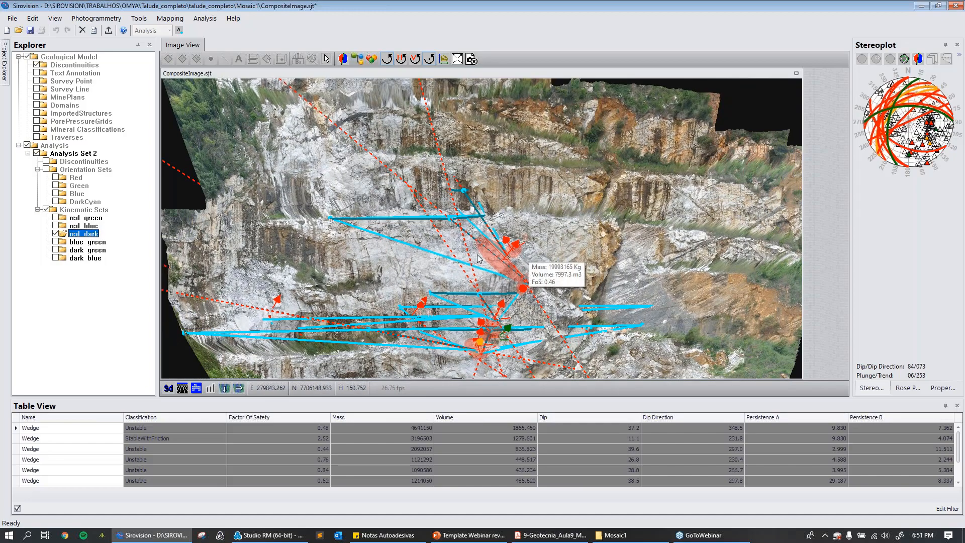
pyautogui.scroll(-3, 459, 245)
pyautogui.scroll(5, 375, 233)
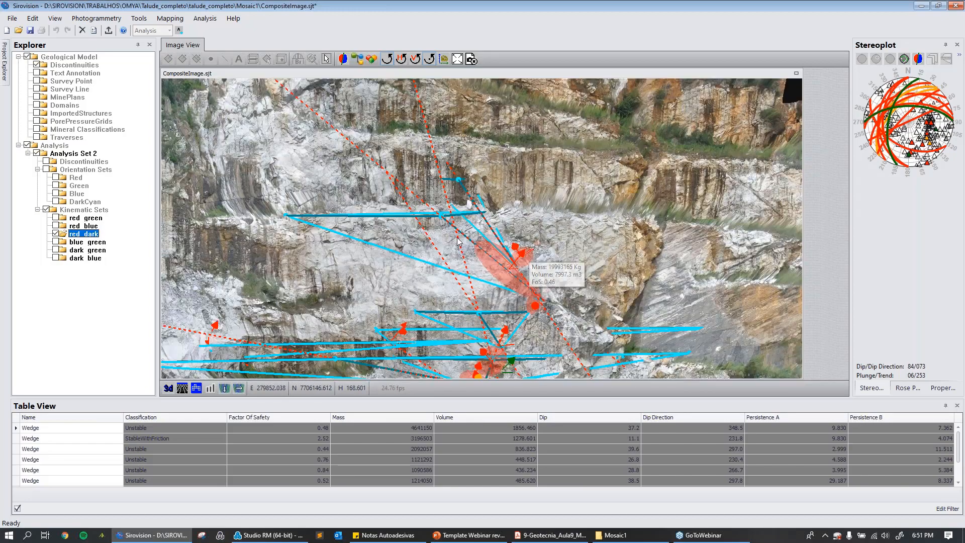
pyautogui.moveTo(376, 231); pyautogui.dragTo(468, 195)
pyautogui.scroll(6, 468, 195)
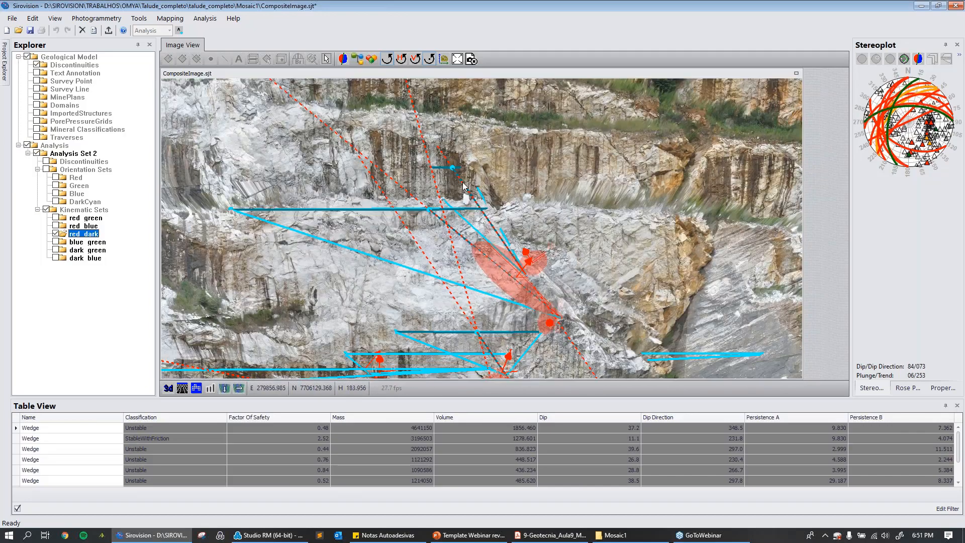
pyautogui.moveTo(461, 144); pyautogui.dragTo(497, 250)
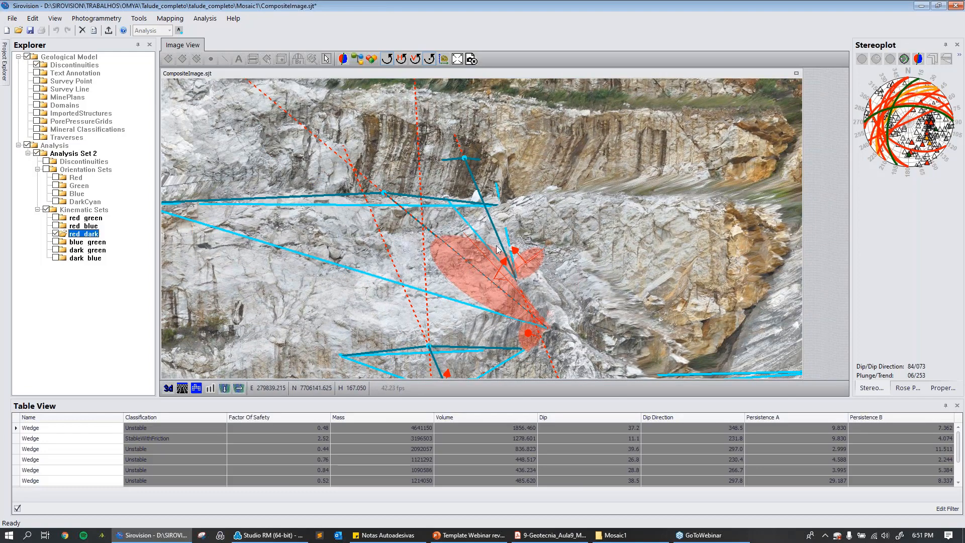
pyautogui.scroll(2, 498, 250)
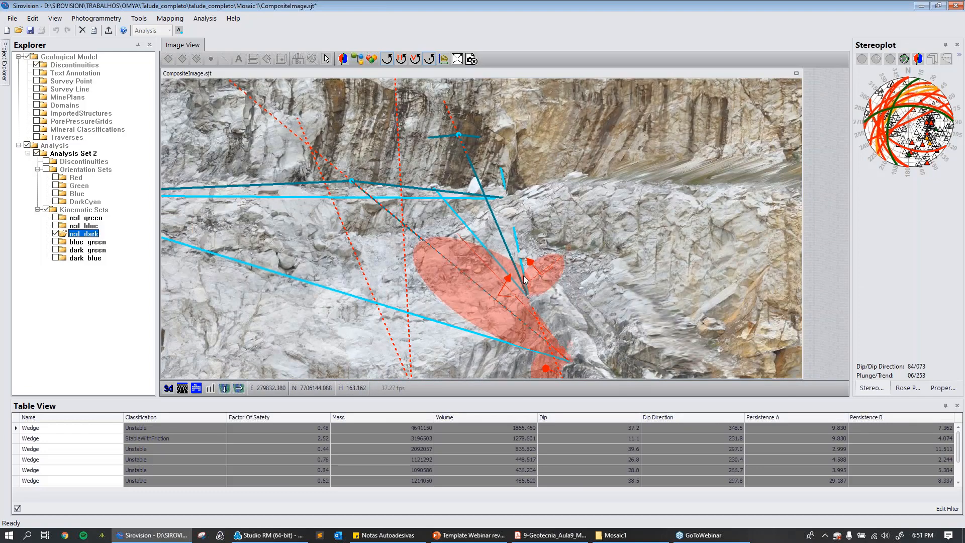
pyautogui.scroll(2, 524, 280)
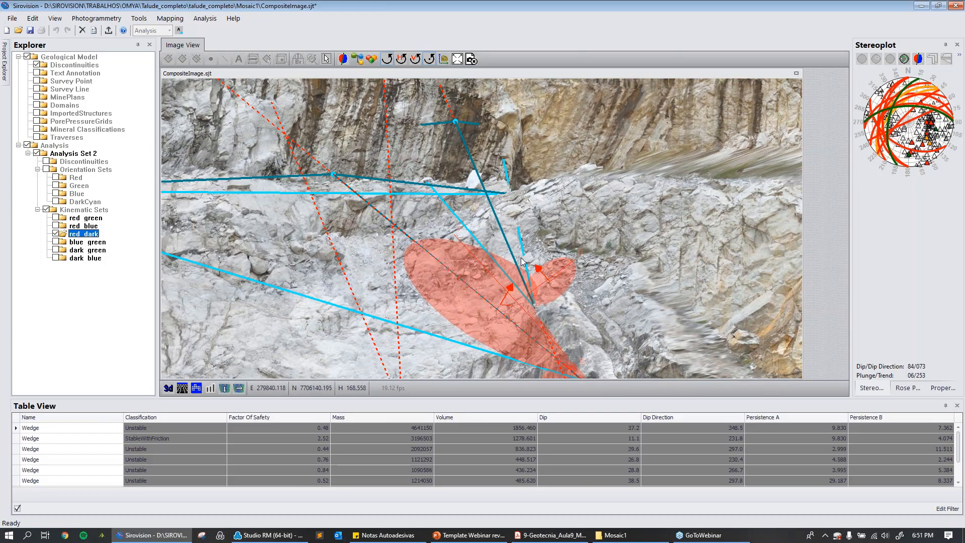
pyautogui.scroll(-5, 522, 261)
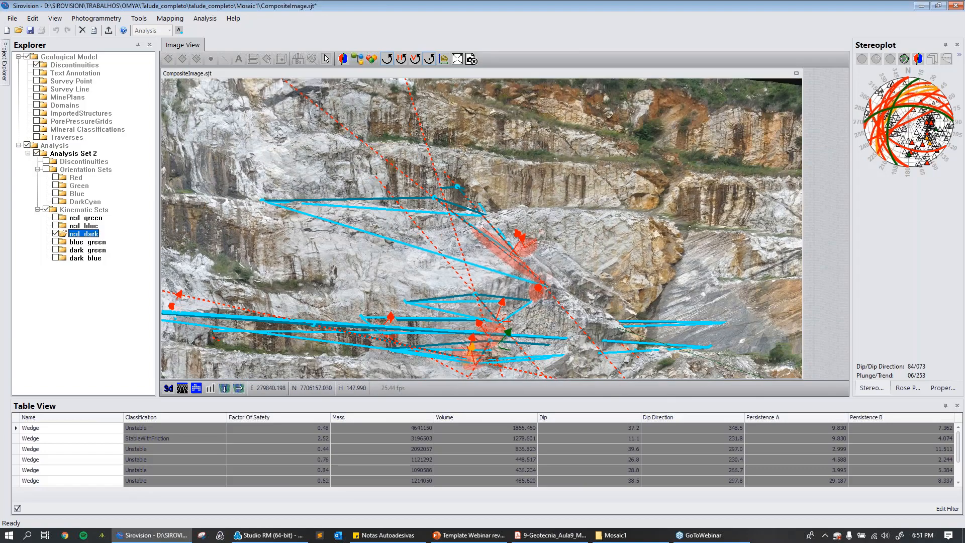
# Reshape the small red_dark wedge below the large one by shifting its corner slightly, and isolate individual wedges from the table.
pyautogui.moveTo(475, 294); pyautogui.dragTo(481, 302)
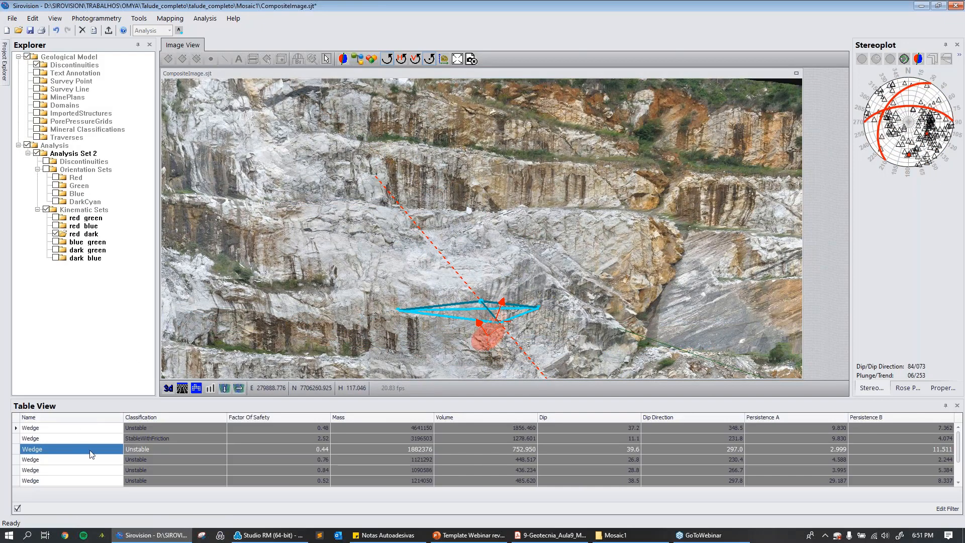
pyautogui.click(90, 436)
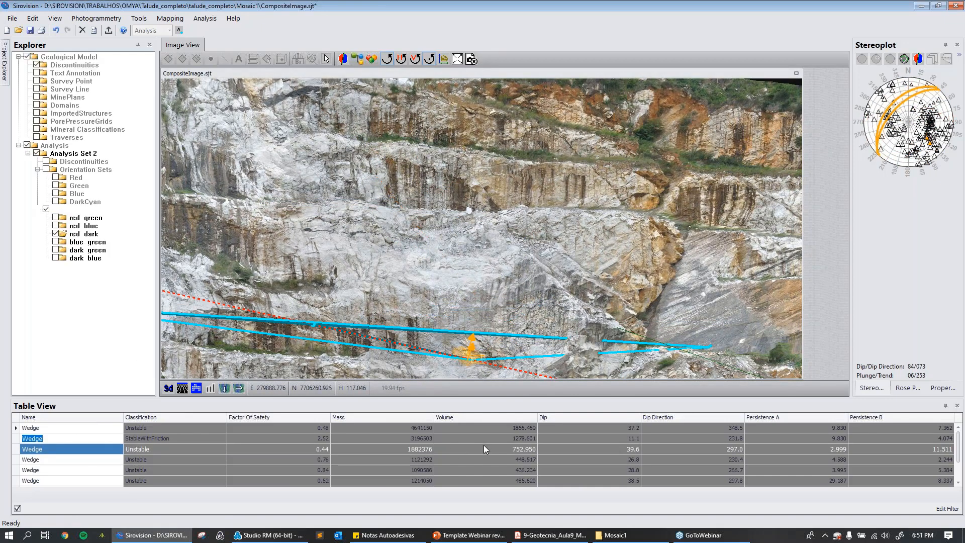
pyautogui.click(32, 460)
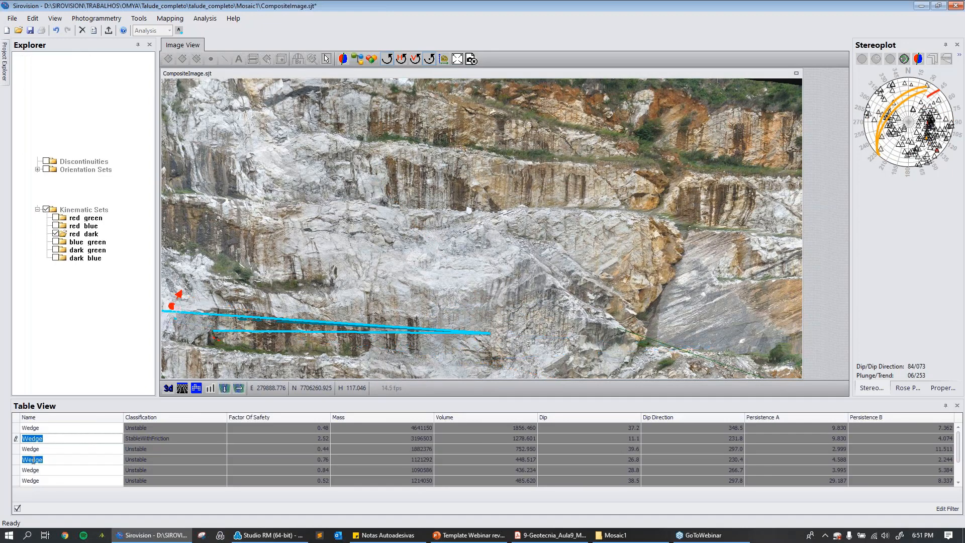
pyautogui.click(32, 428)
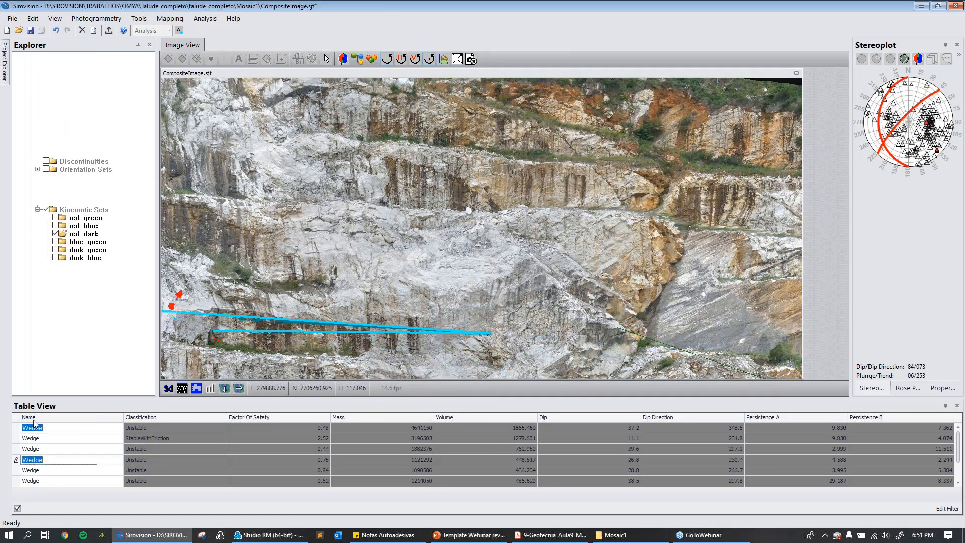
# Hide the red_dark kinematic set and display Analysis Set 2's discontinuities and orientation sets on the slope, keeping the kinematic sets off.
pyautogui.click(95, 212)
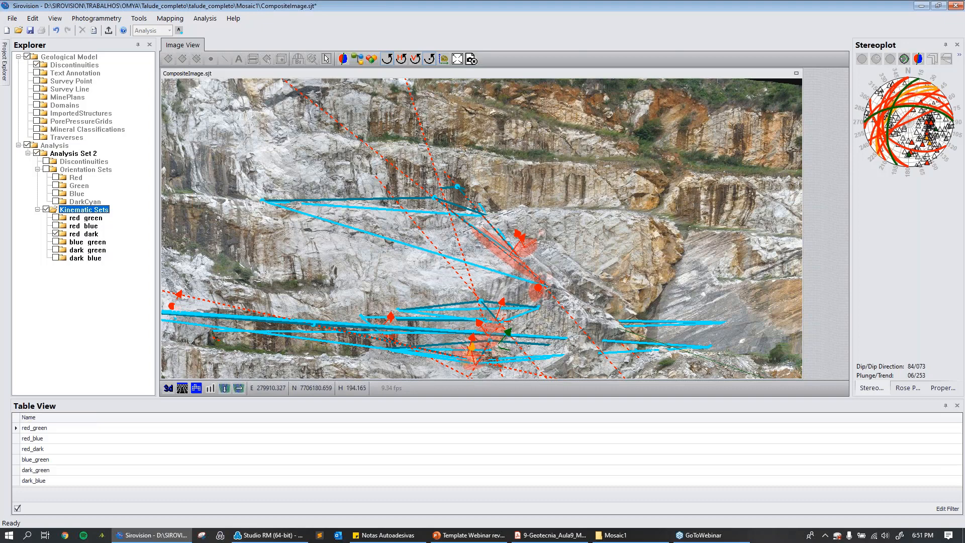
pyautogui.click(56, 234)
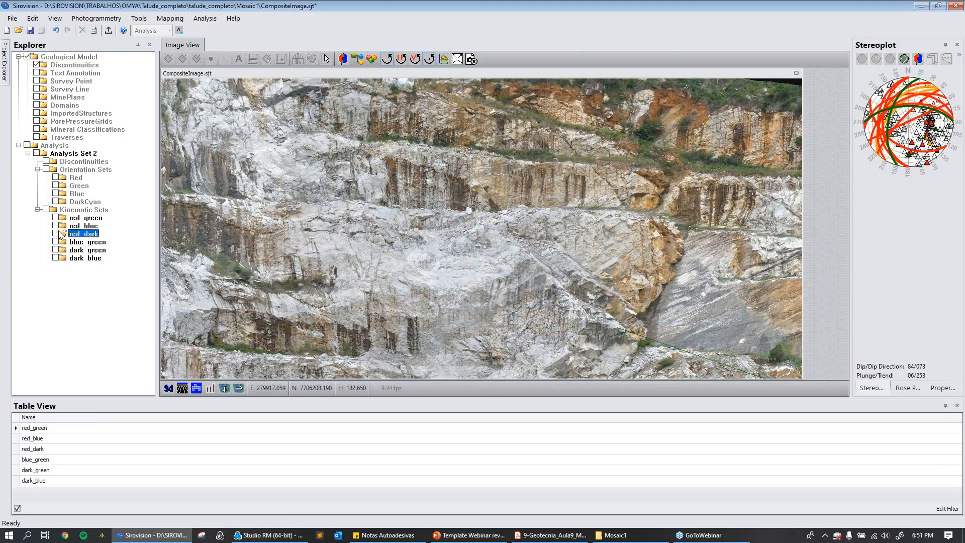
pyautogui.click(46, 169)
pyautogui.click(36, 153)
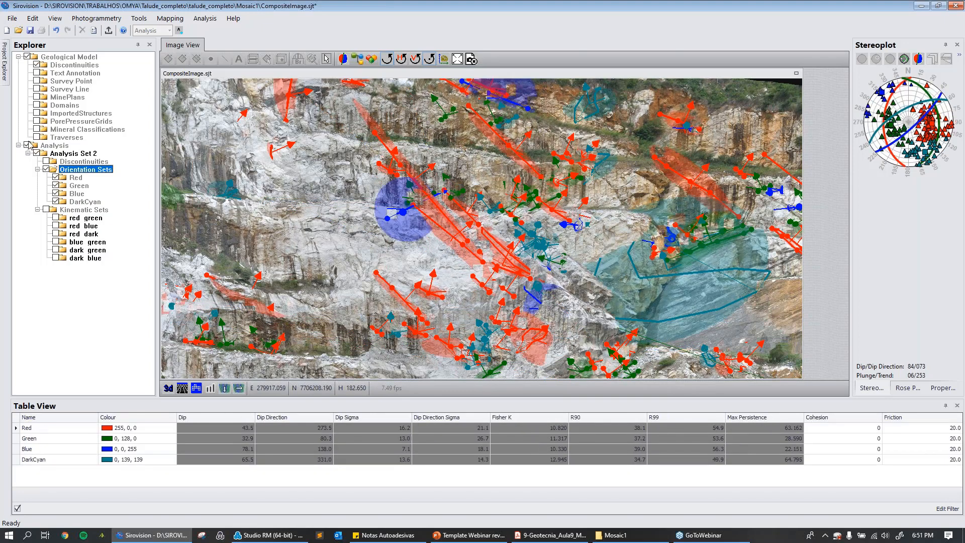
pyautogui.click(46, 209)
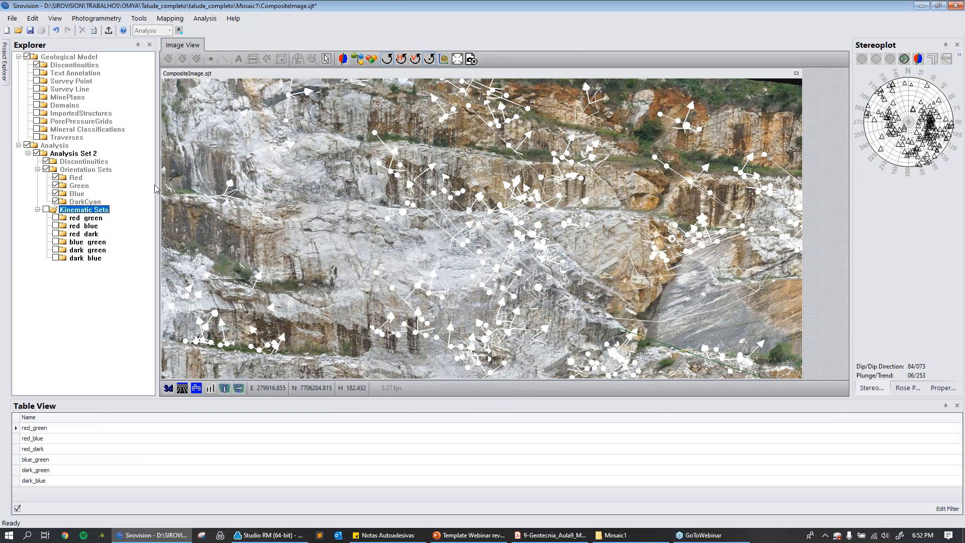
pyautogui.scroll(3, 226, 196)
pyautogui.scroll(3, 227, 193)
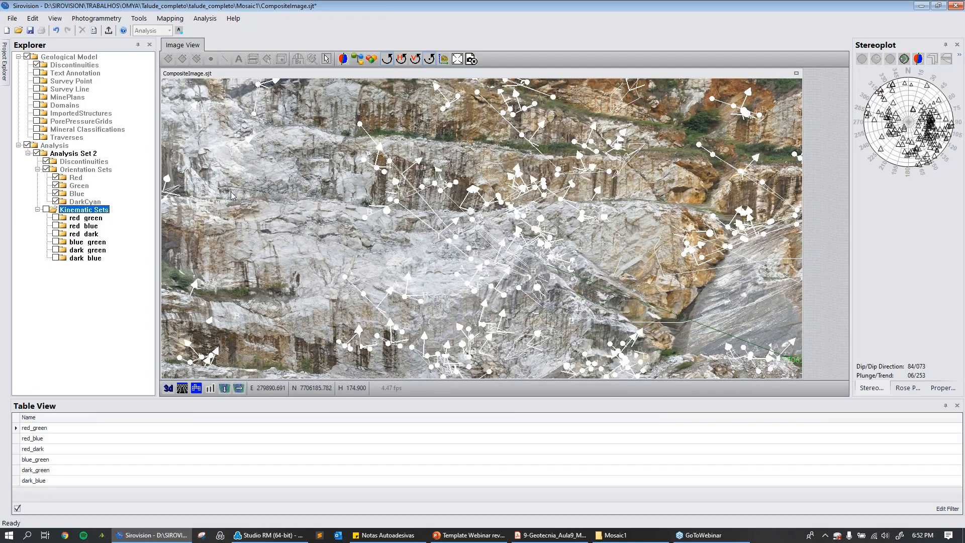
# Switch to the PowerPoint presentation, check the Studio RM section in between, and start the slide show from the CONSIDERAÇÕES FINAIS slide.
pyautogui.click(467, 538)
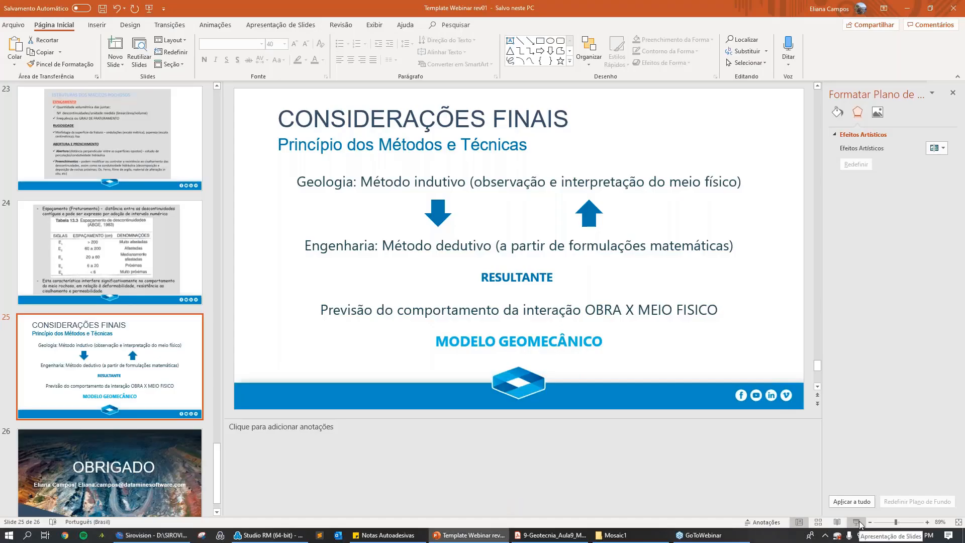
pyautogui.click(269, 536)
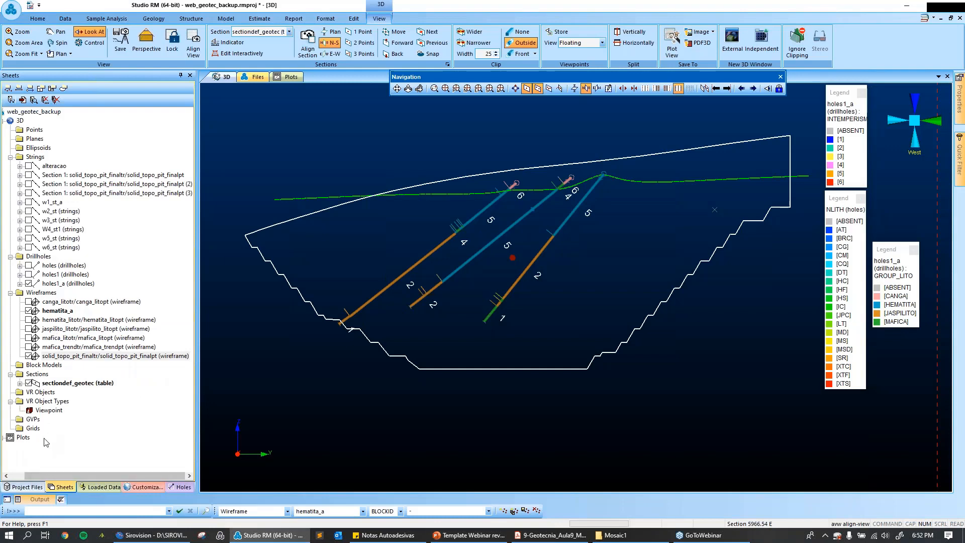
pyautogui.click(469, 535)
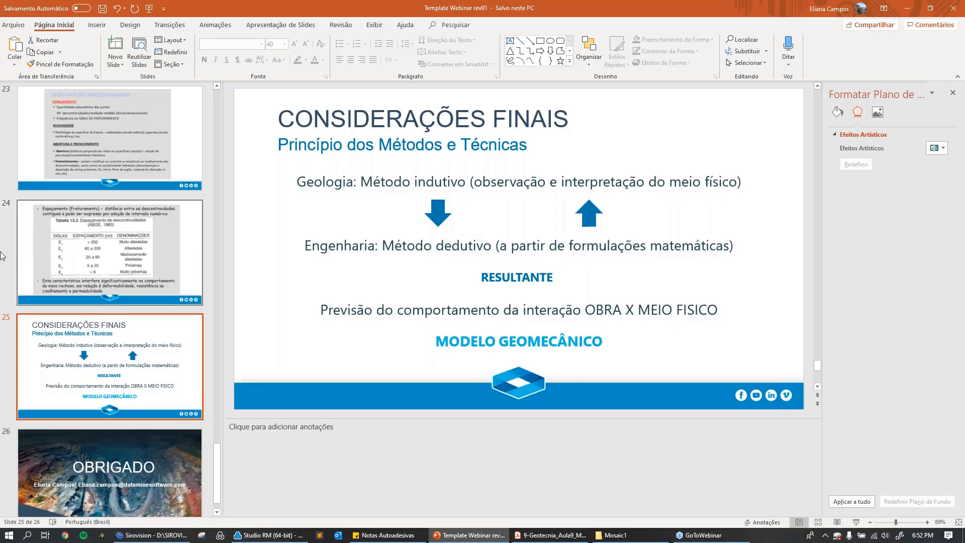
pyautogui.click(857, 523)
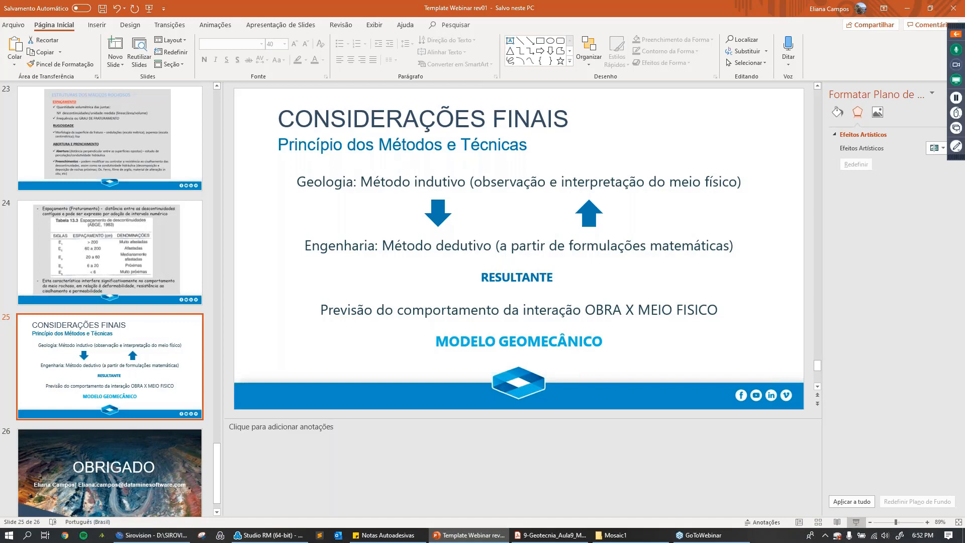